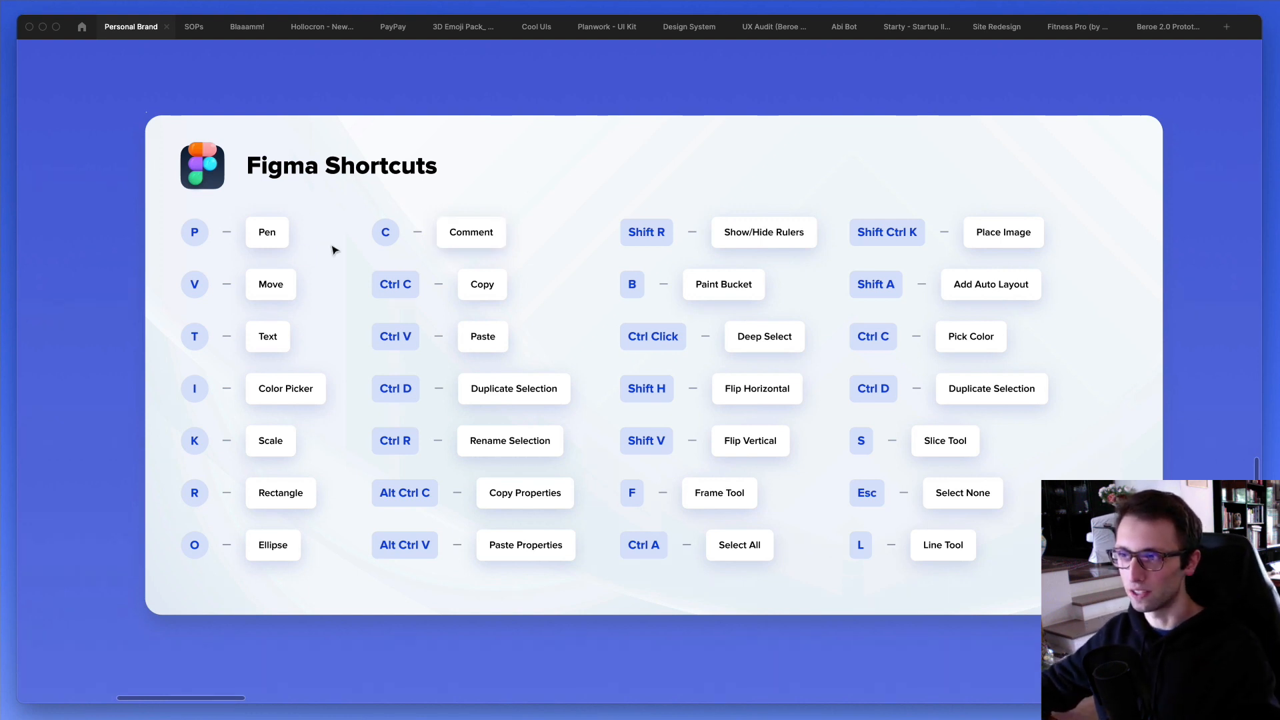
- Try drawing a straight segment with the Pen tool below the shortcuts card and undo it
key(p)
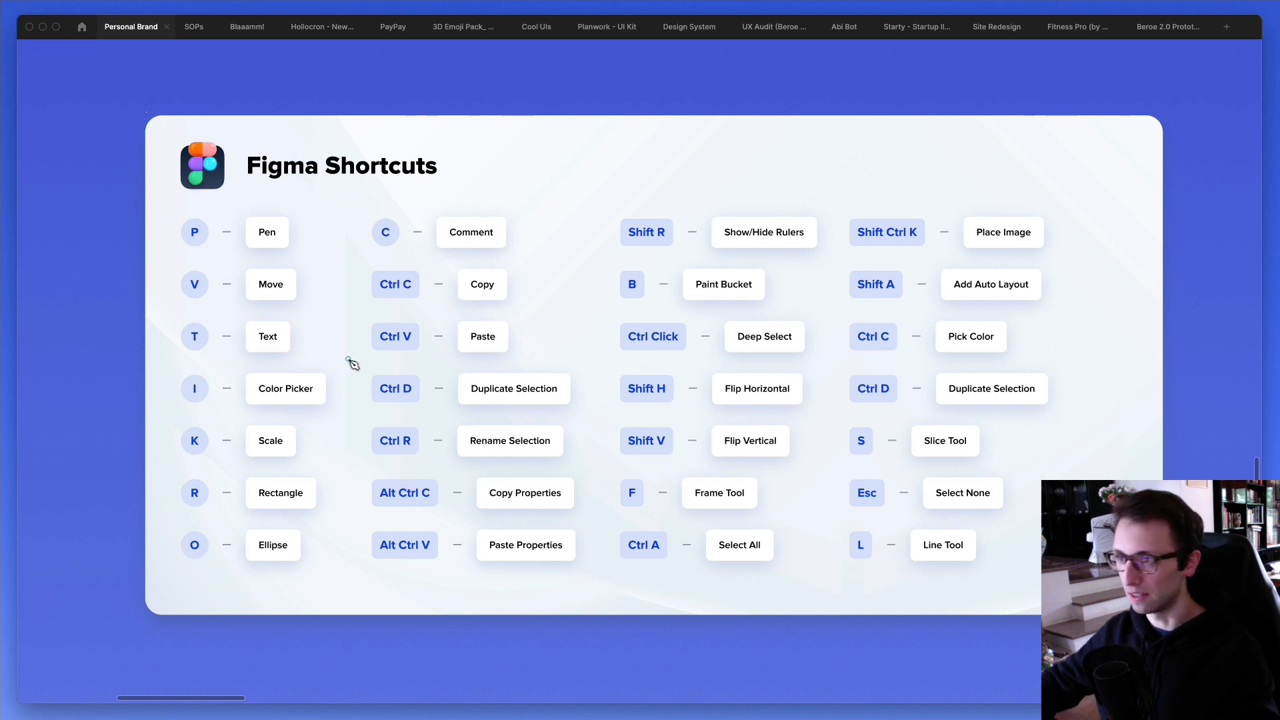
scroll(306, 362, down, 1)
scroll(306, 362, down, 2)
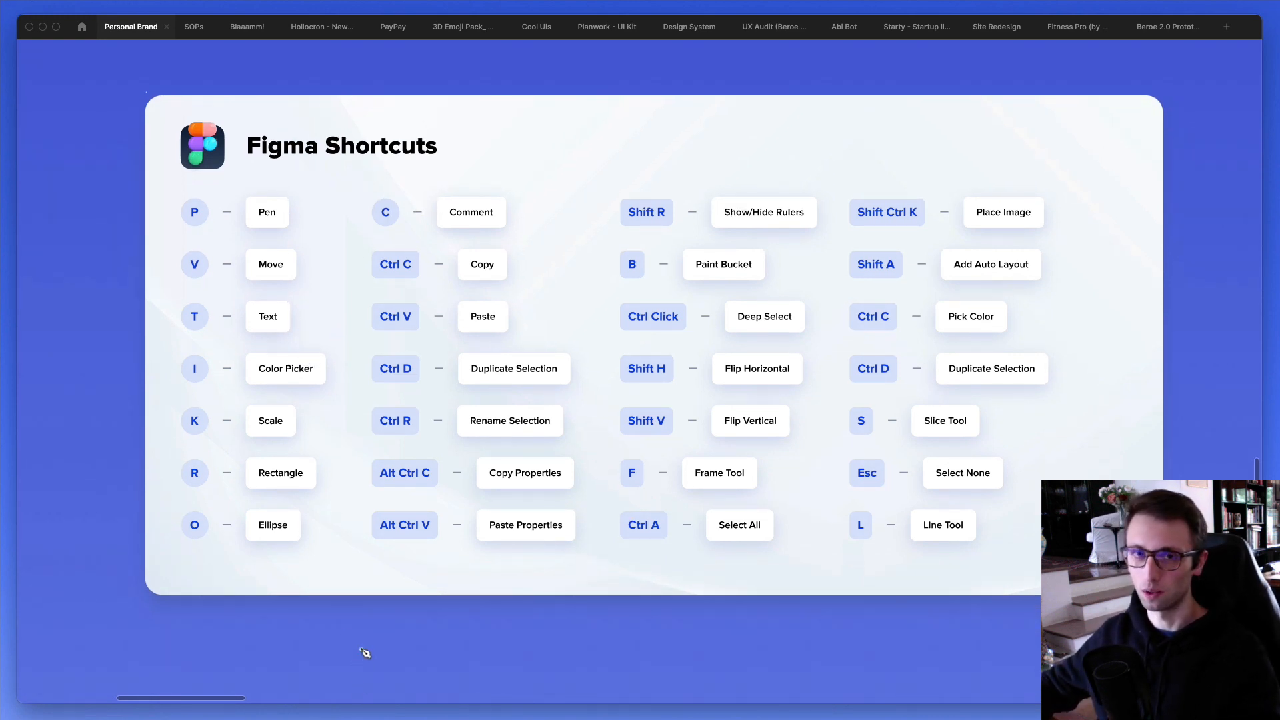
click(361, 649)
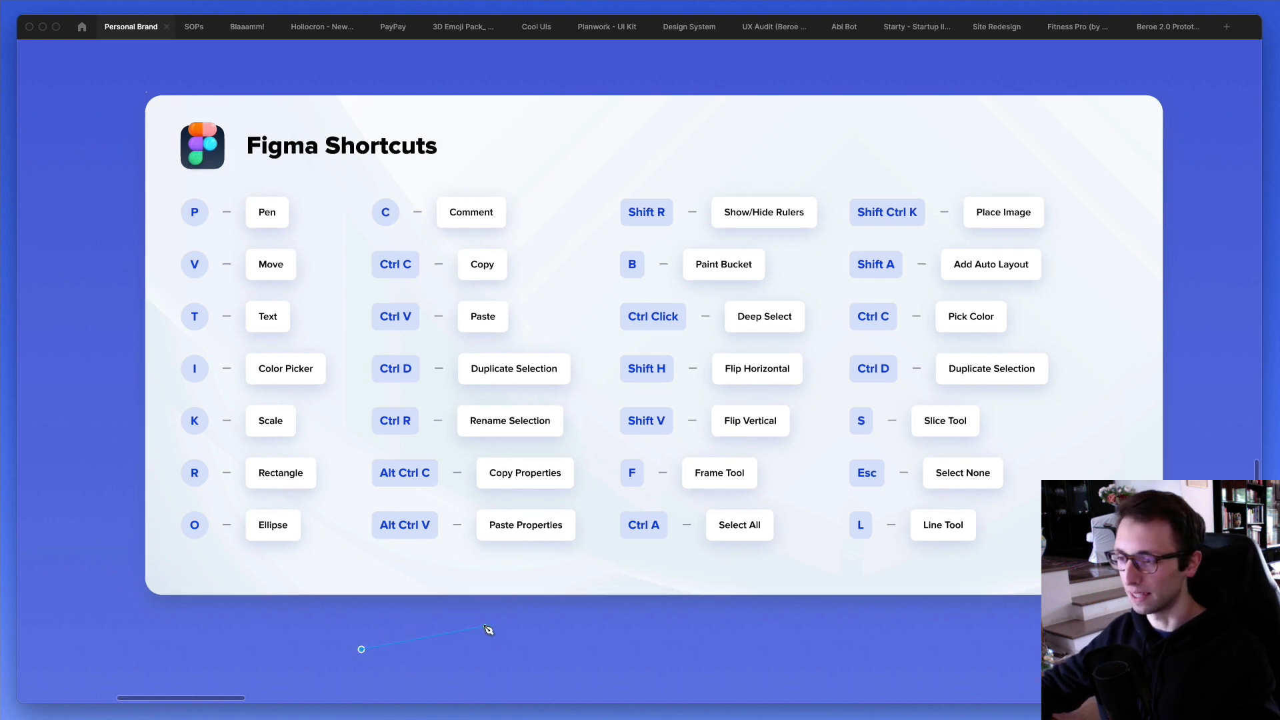
click(515, 642)
key(ctrl+z)
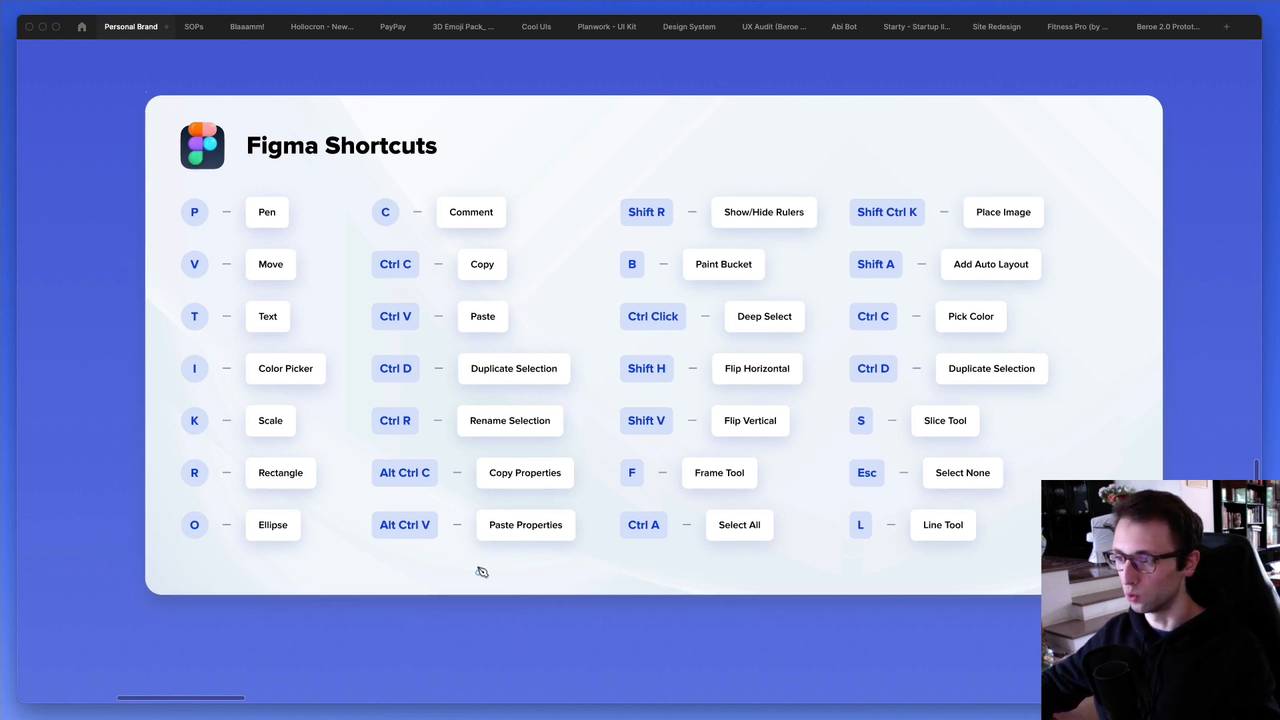
- Draw a closed triangle about 377 by 137 with the Pen tool below the shortcuts card and delete it
click(303, 652)
click(424, 665)
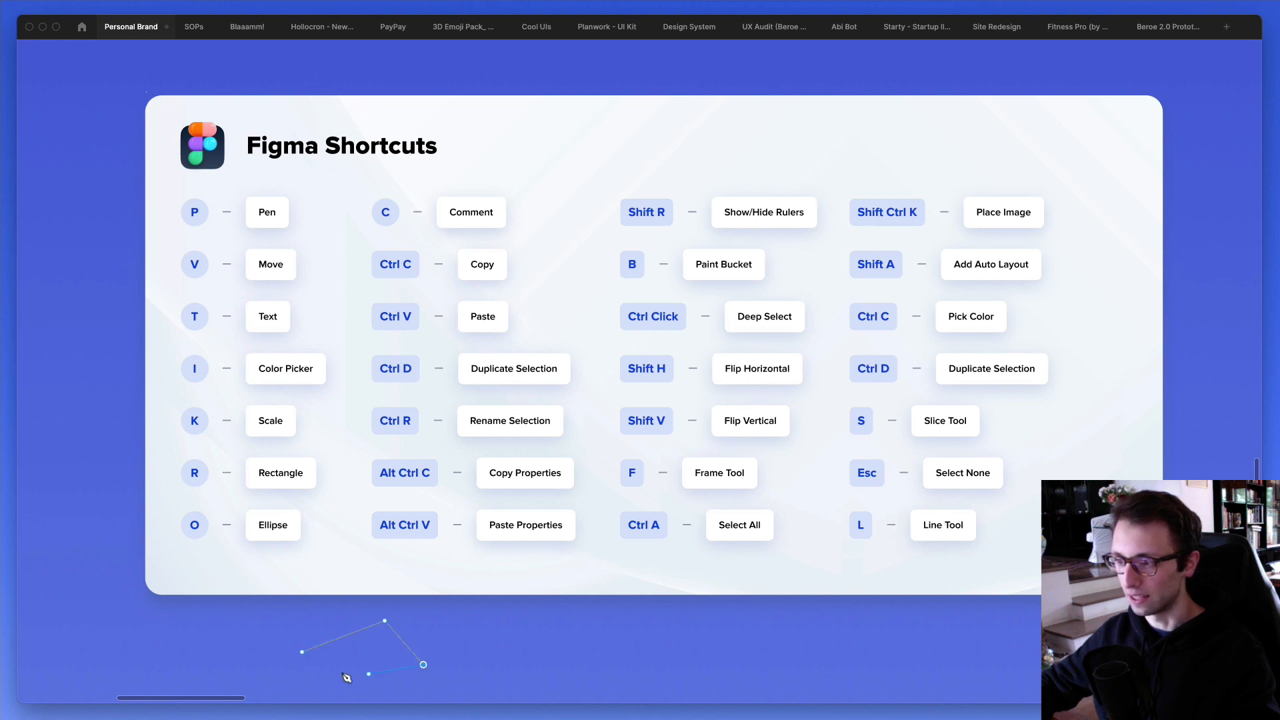
click(304, 651)
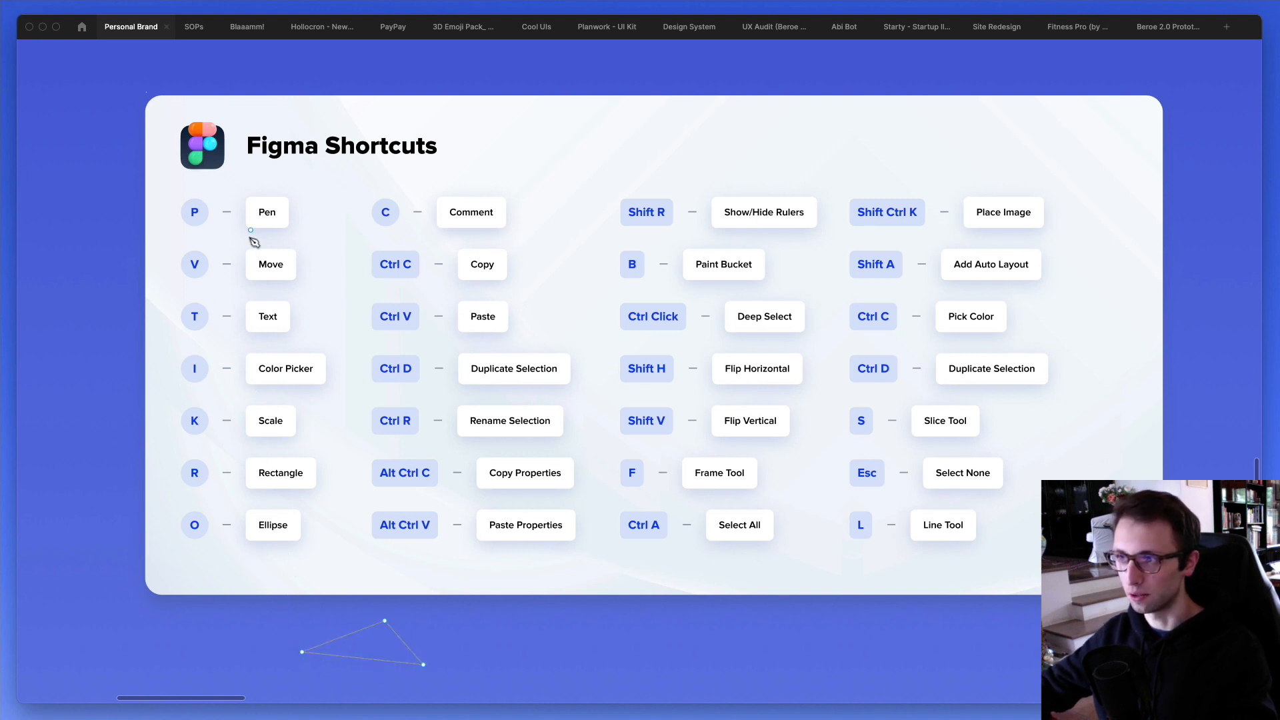
key(Escape)
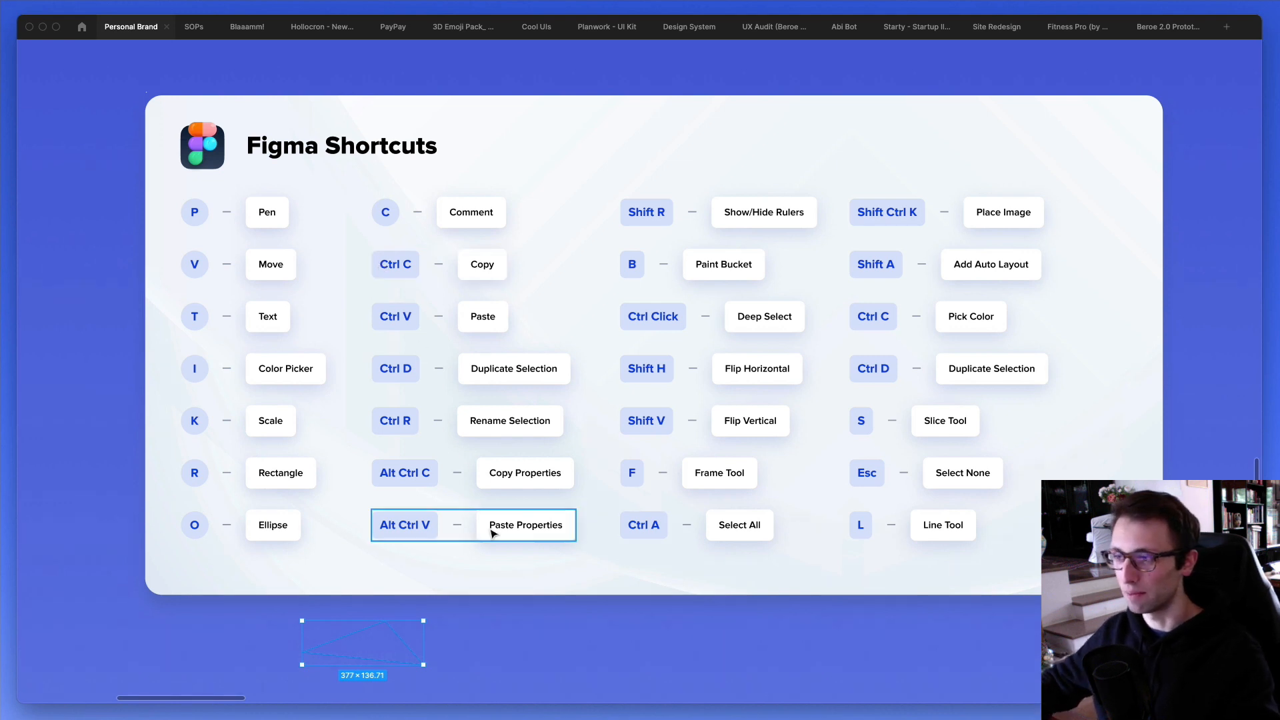
key(Delete)
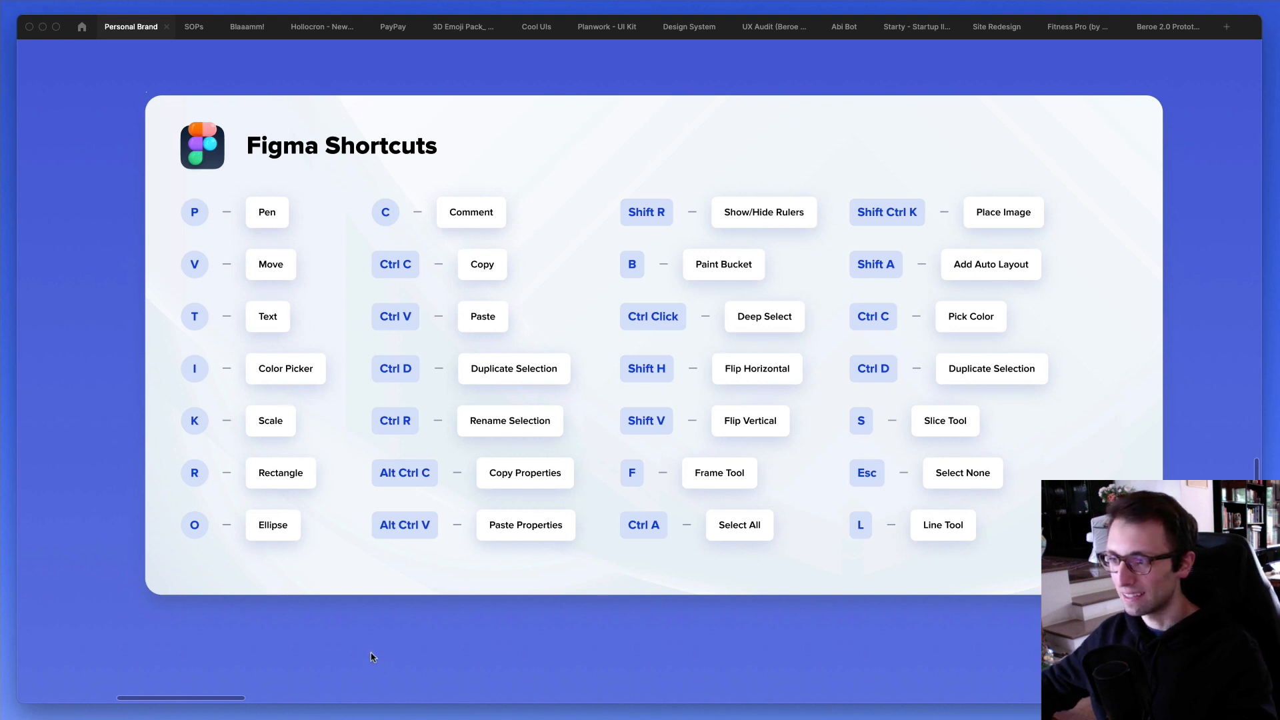
- Show the hidden interface and examine the Move and Scale tool options
scroll(353, 633, down, 2)
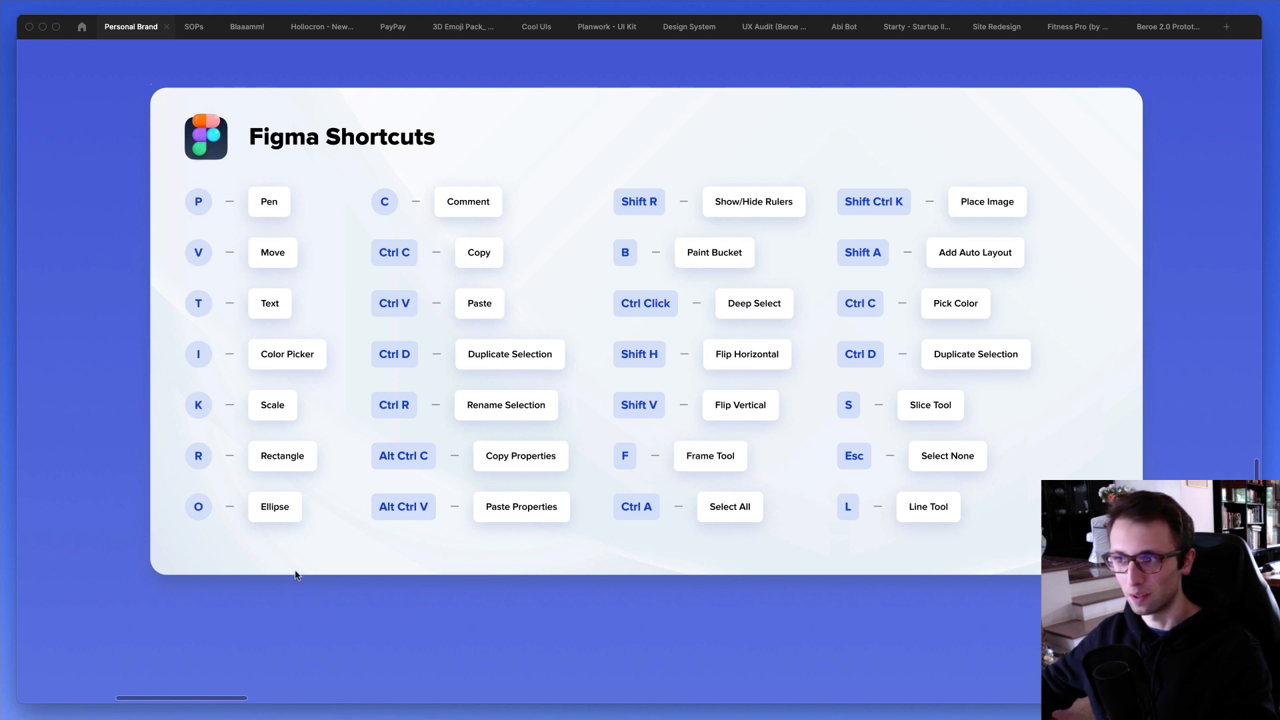
drag(320, 627, 307, 640)
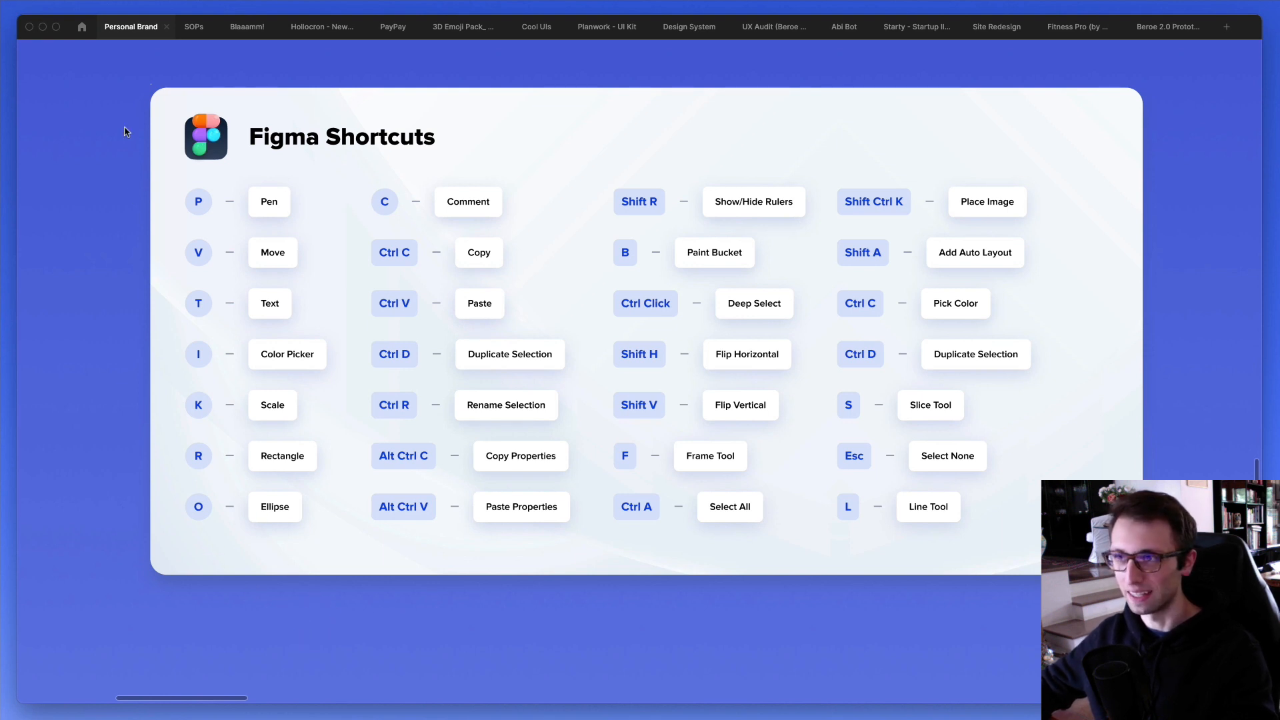
key(super+backslash)
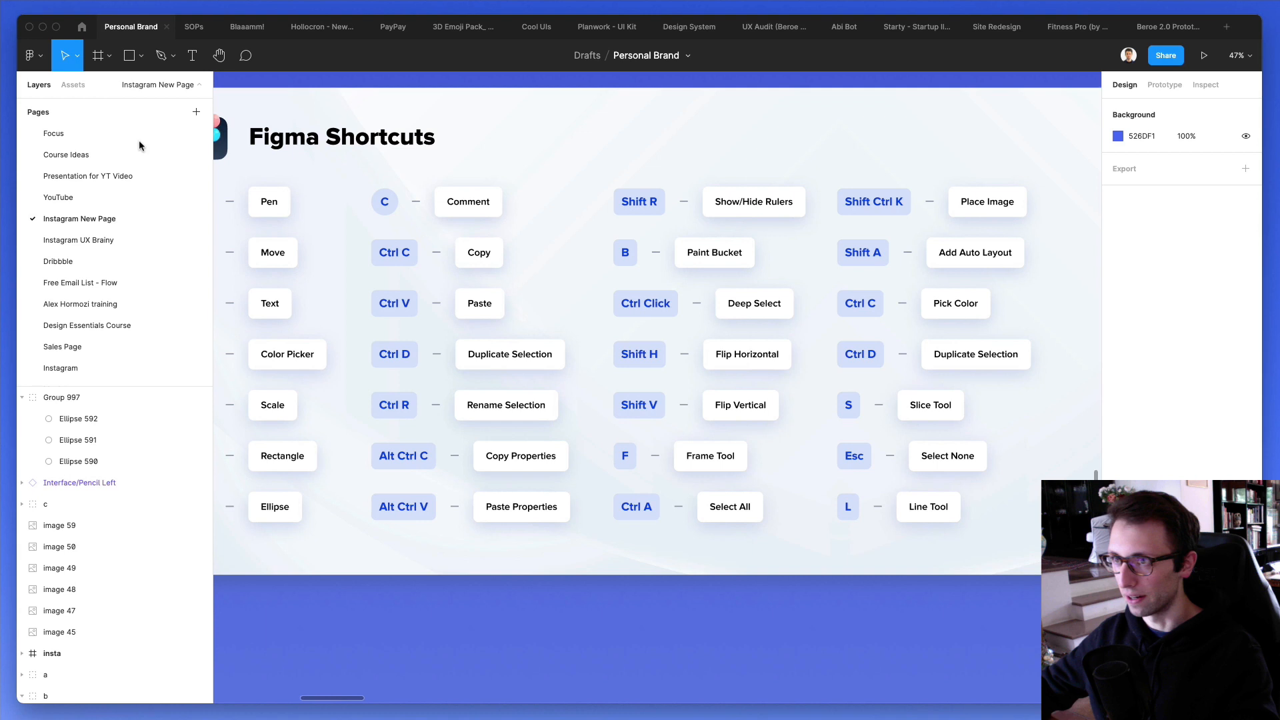
click(79, 58)
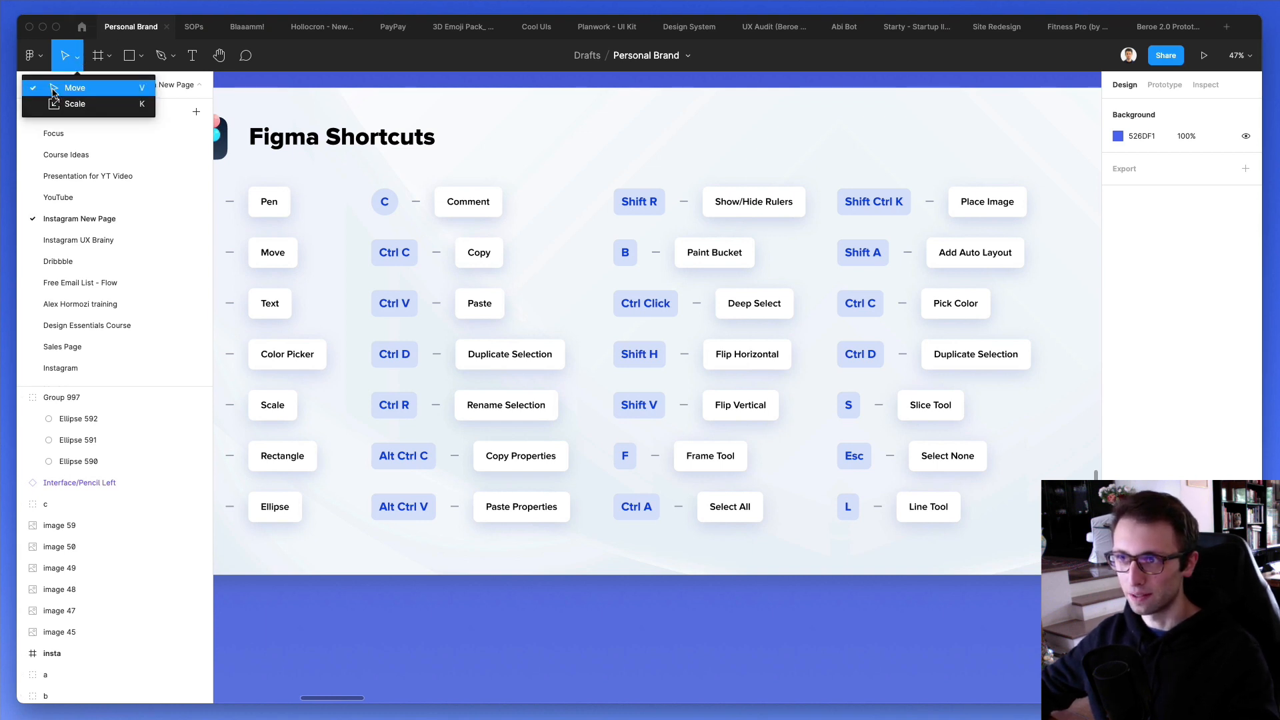
click(413, 644)
- Add the sample text "djskdfkjs" below the shortcuts card and delete it
scroll(413, 644, left, 1)
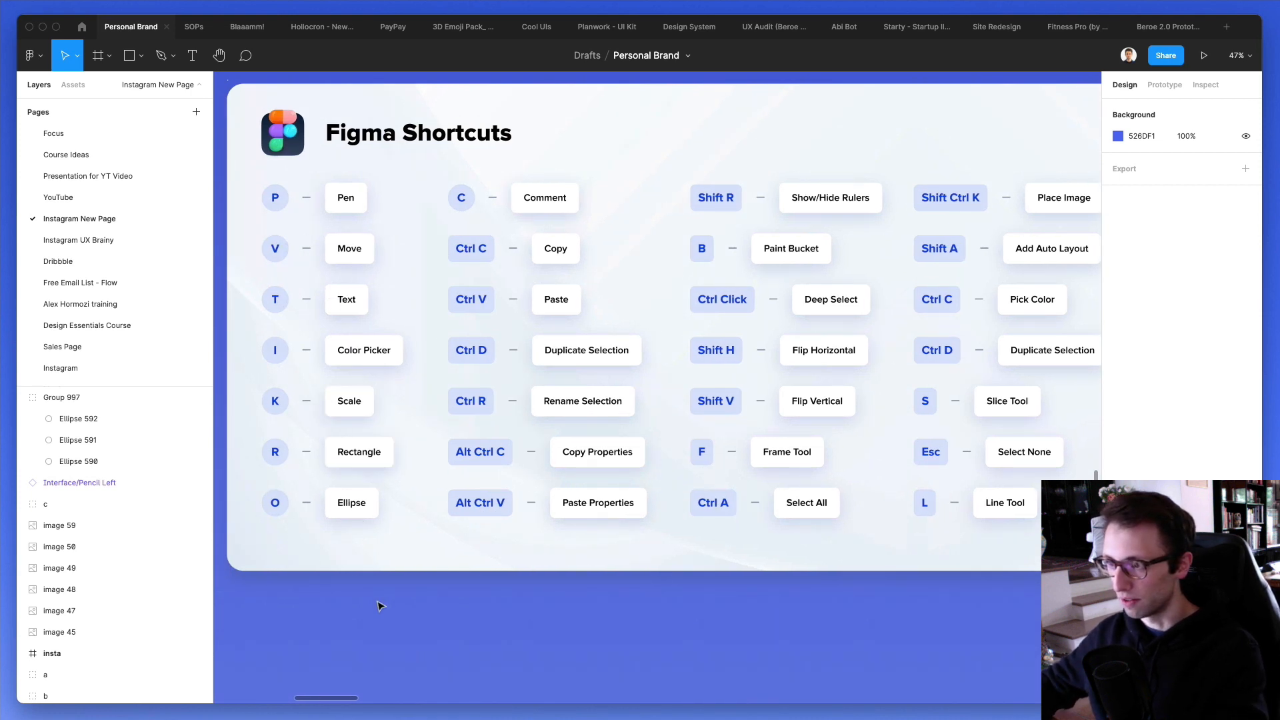
key(t)
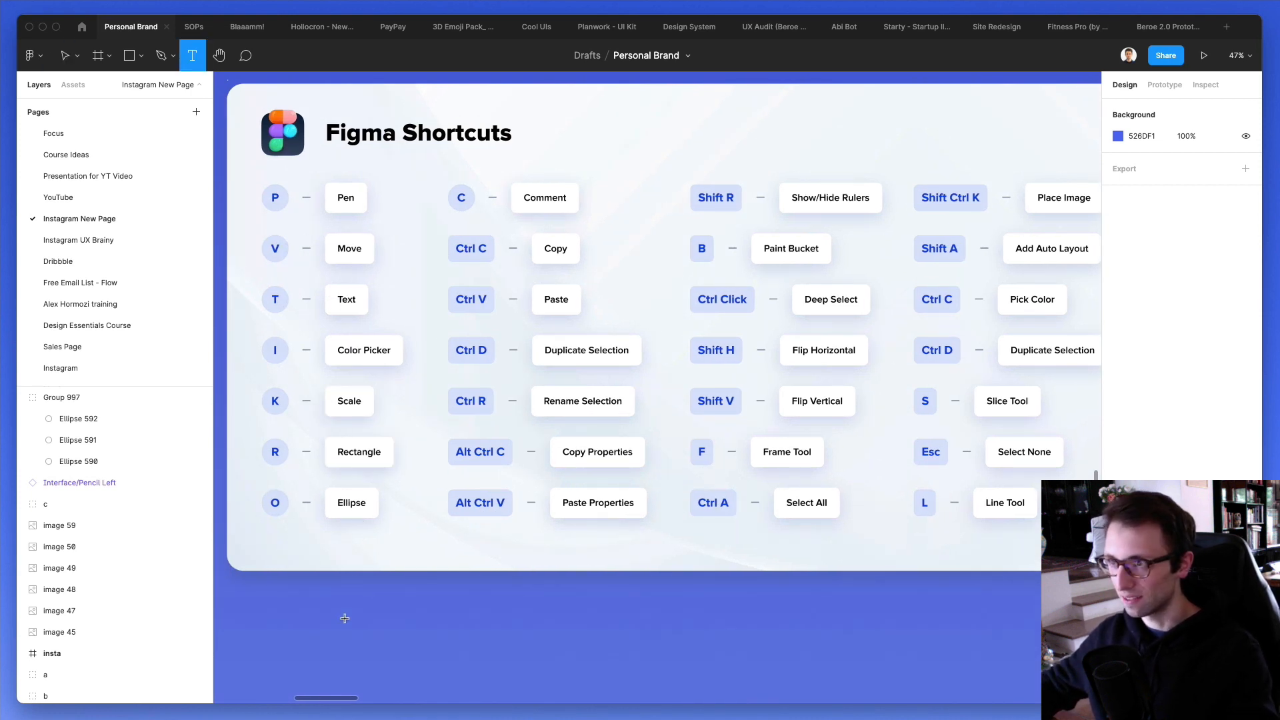
click(345, 622)
text(djskdfkjs)
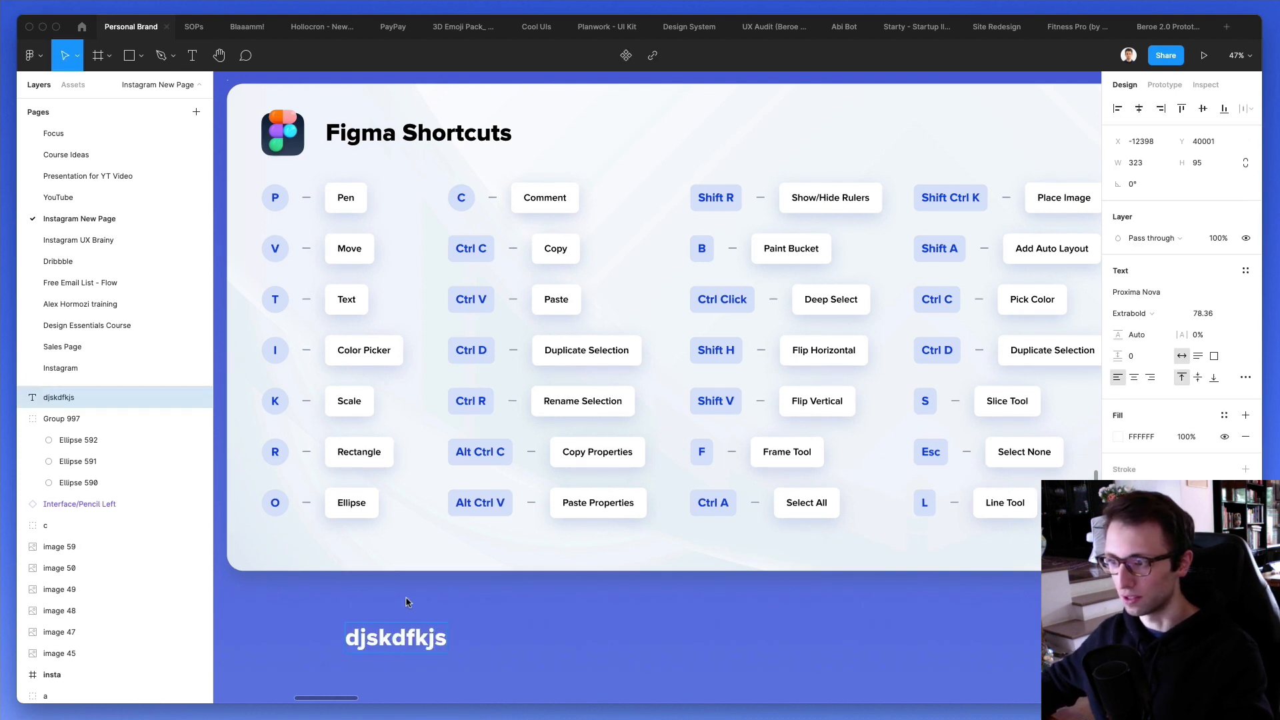
key(Escape)
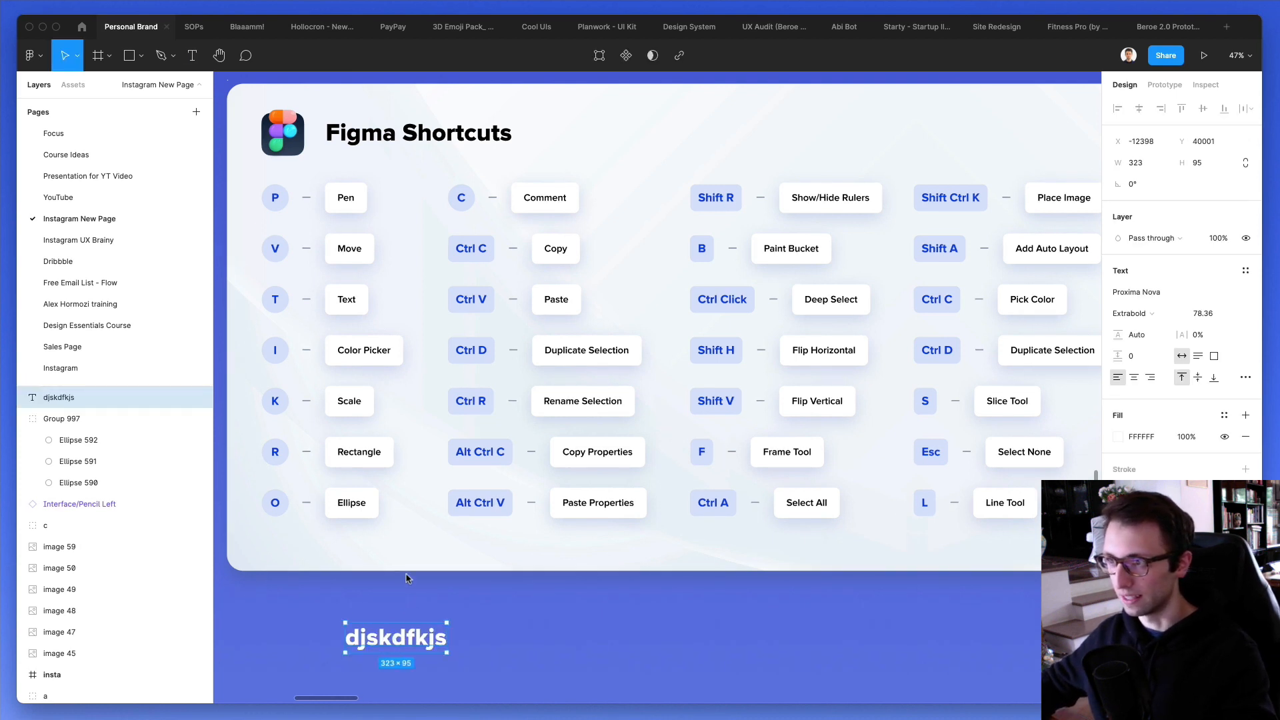
click(420, 595)
click(432, 639)
key(Delete)
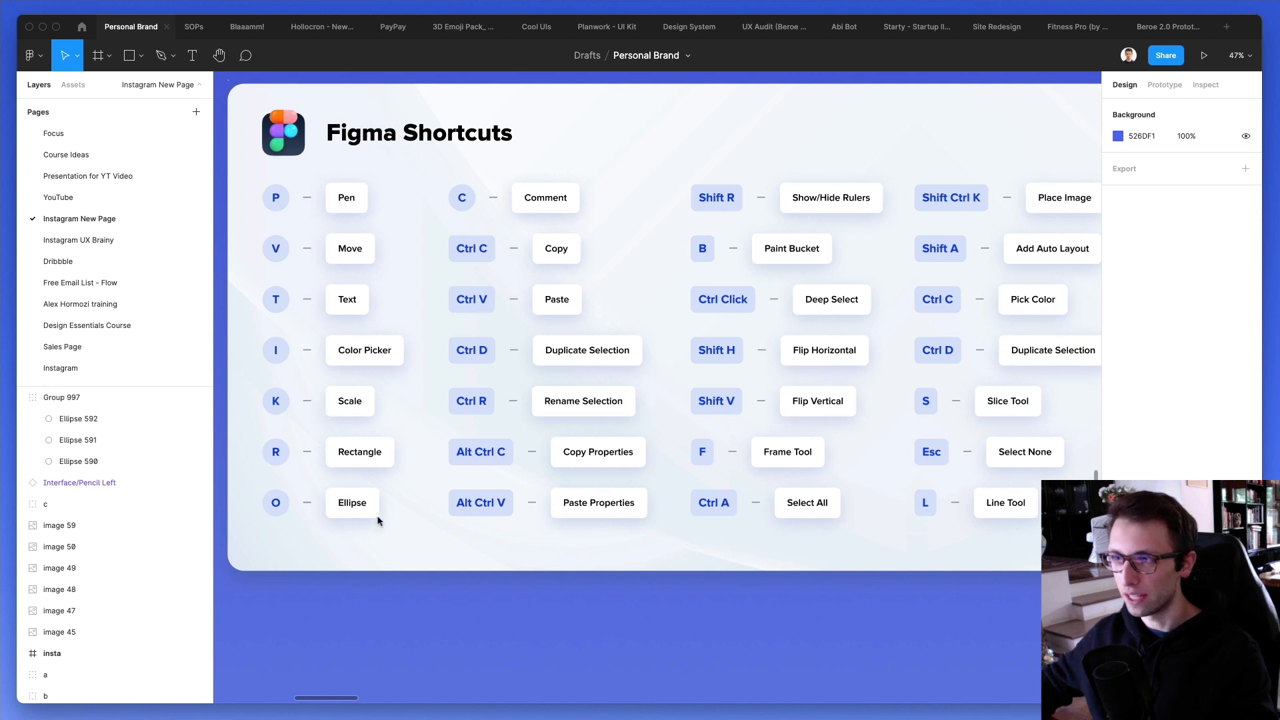
- Try the color picker over the shortcuts card, once with the interface hidden and once with it shown
key(super+backslash)
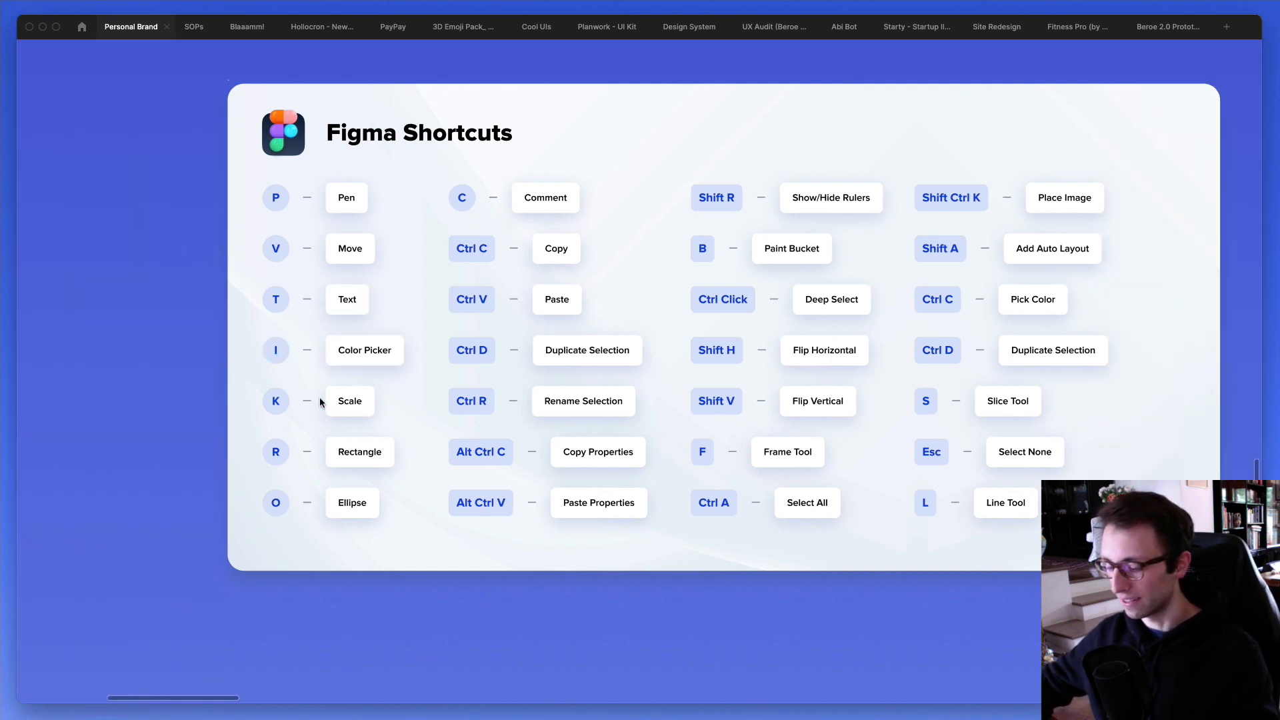
key(i)
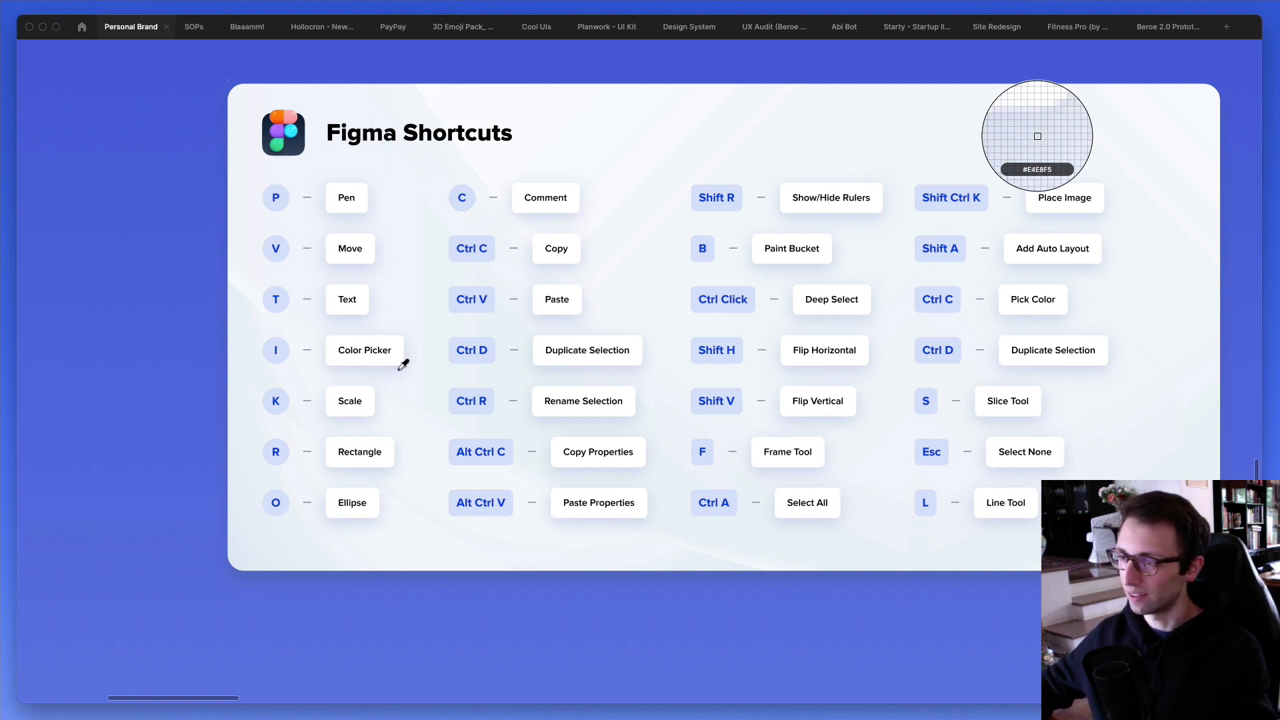
key(Escape)
key(super+backslash)
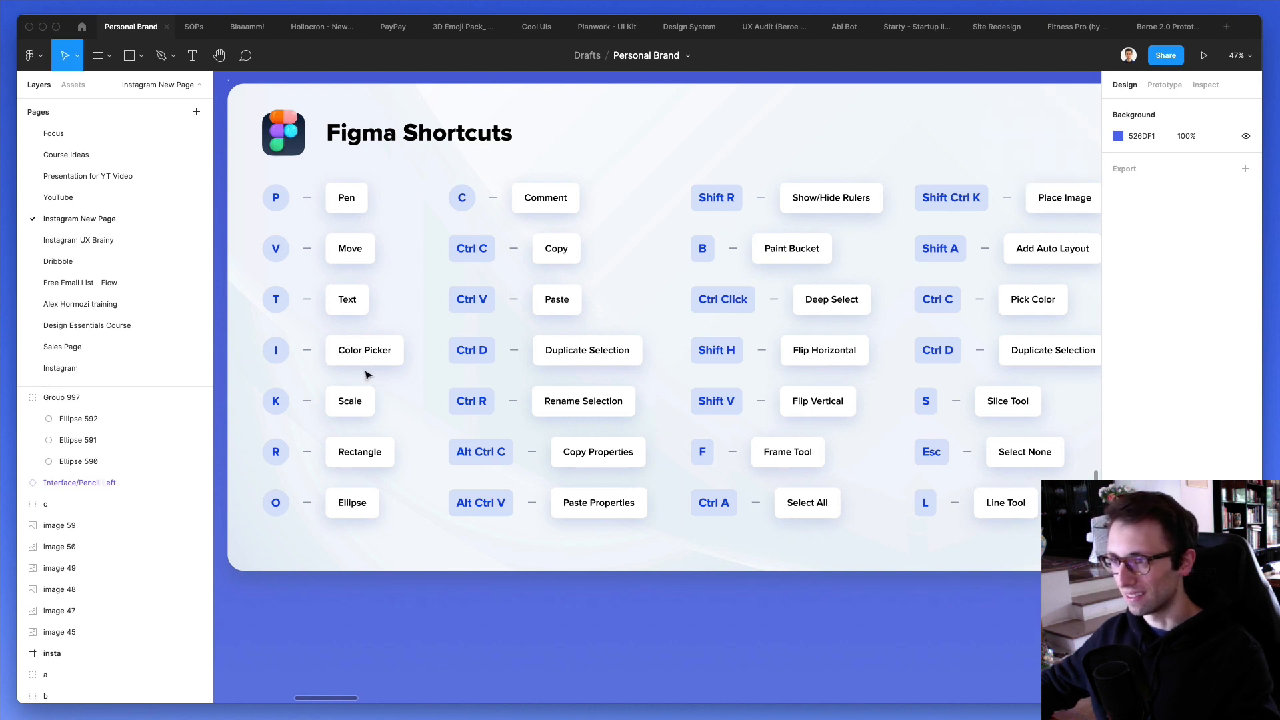
key(i)
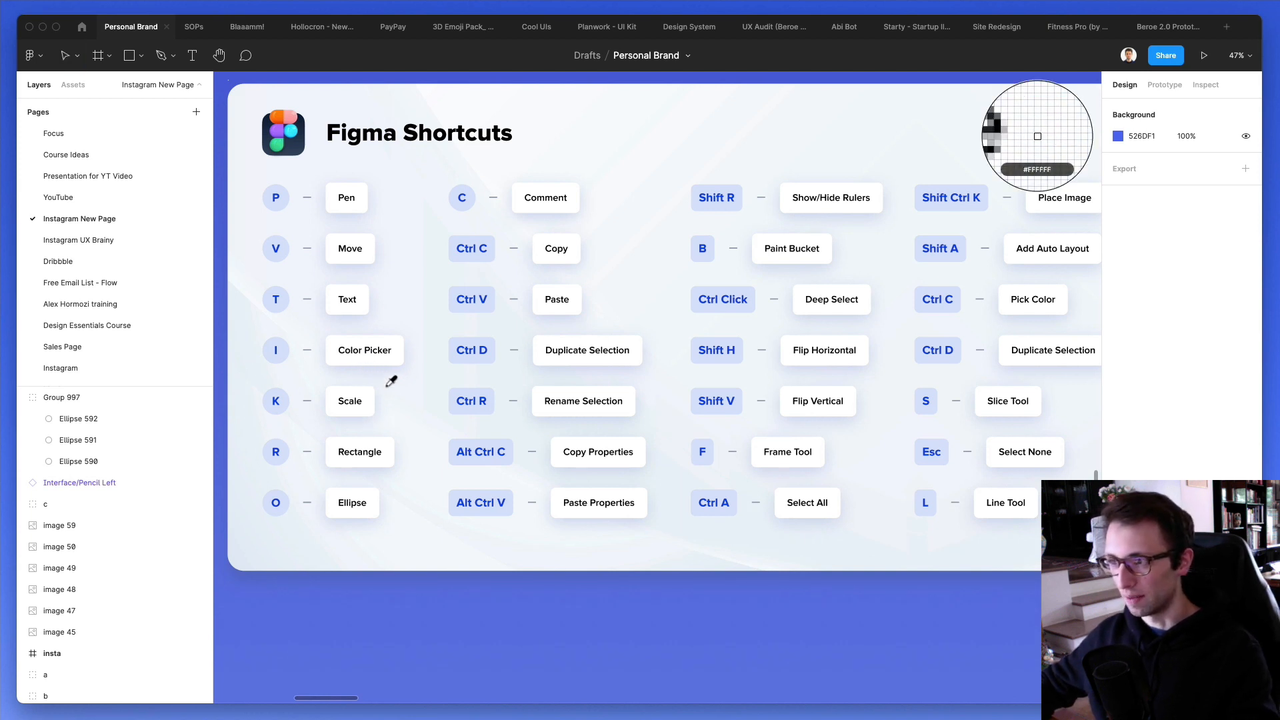
key(Escape)
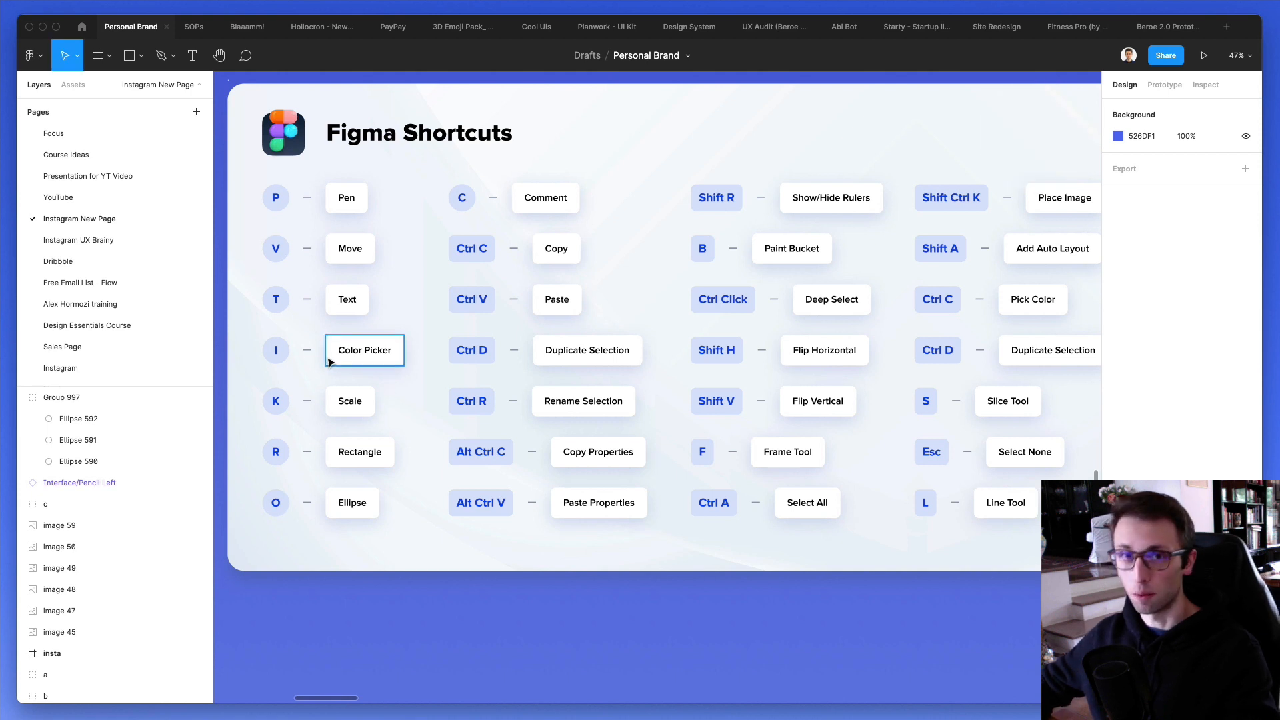
- Try the eyedropper from the fill color settings of the "Color Picker" label frame, then deselect the frame
scroll(328, 362, up, 1)
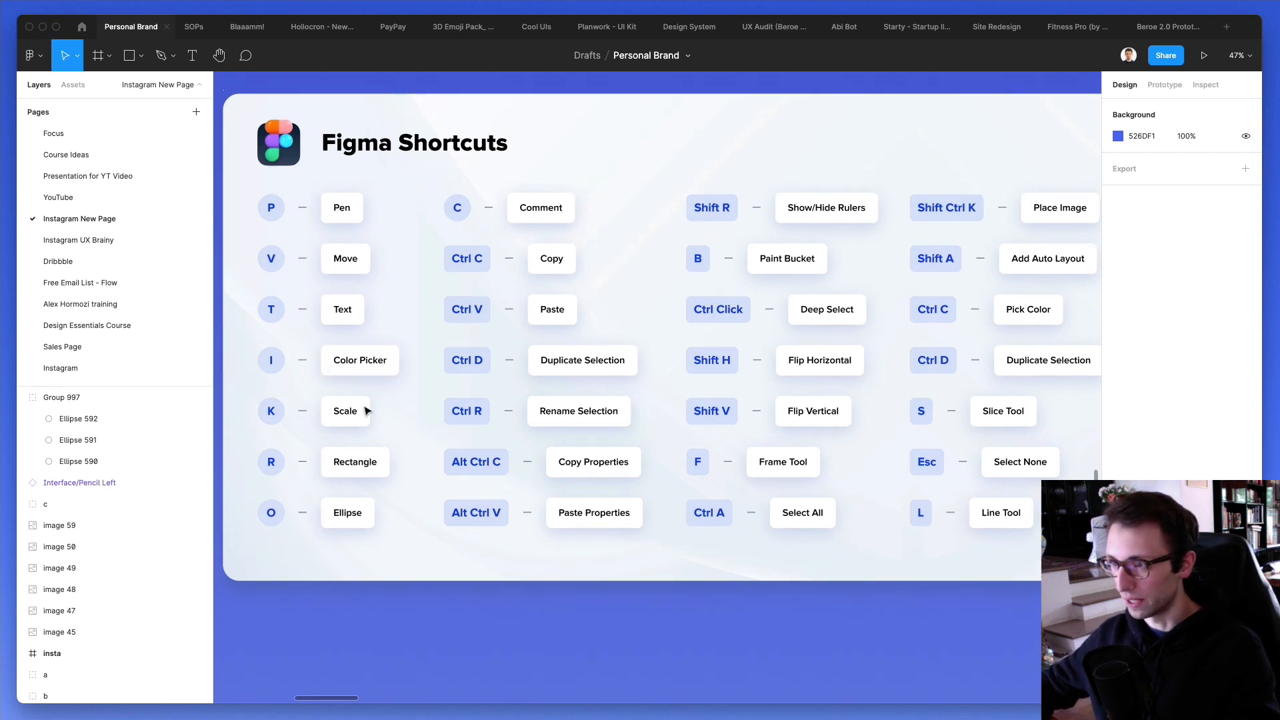
click(392, 360)
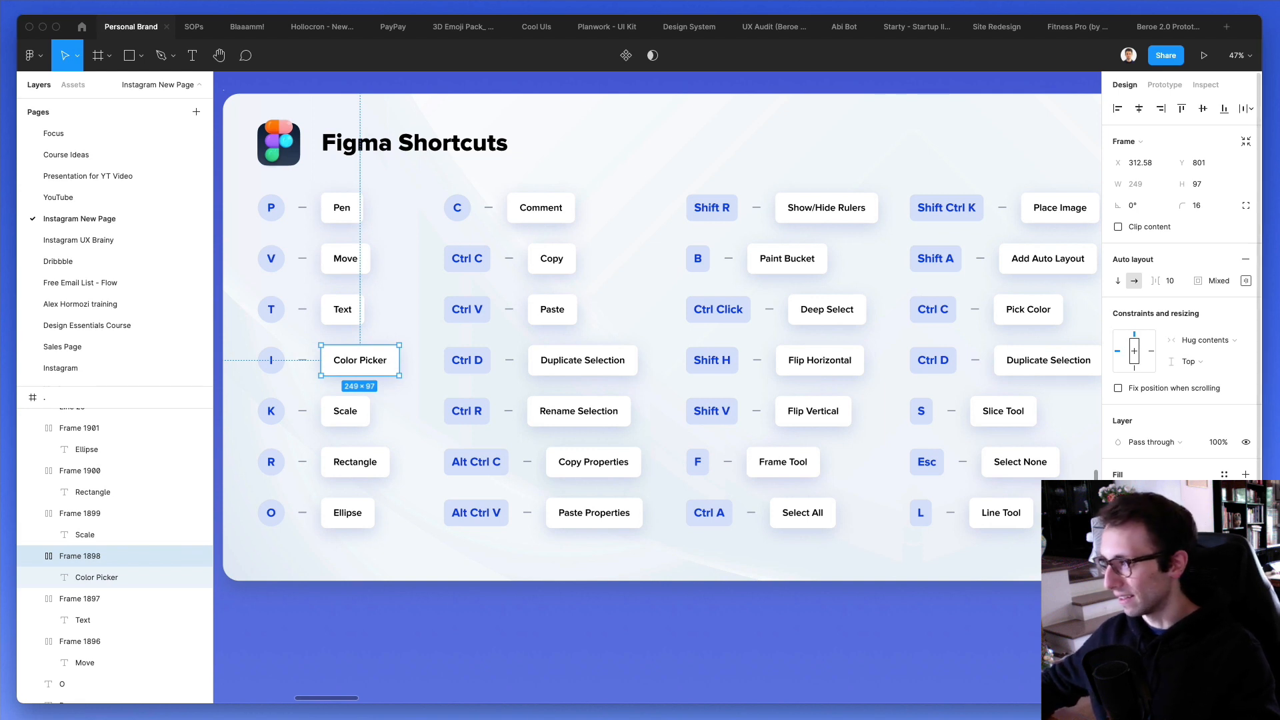
click(1118, 496)
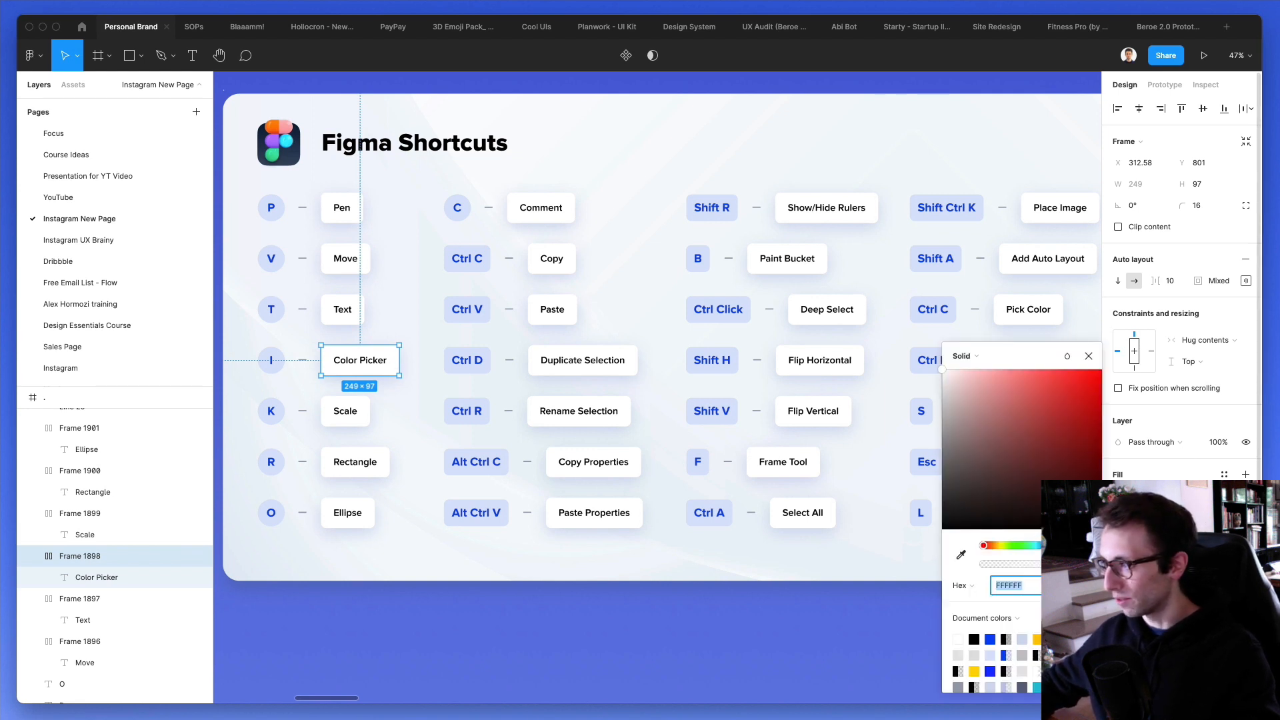
click(962, 555)
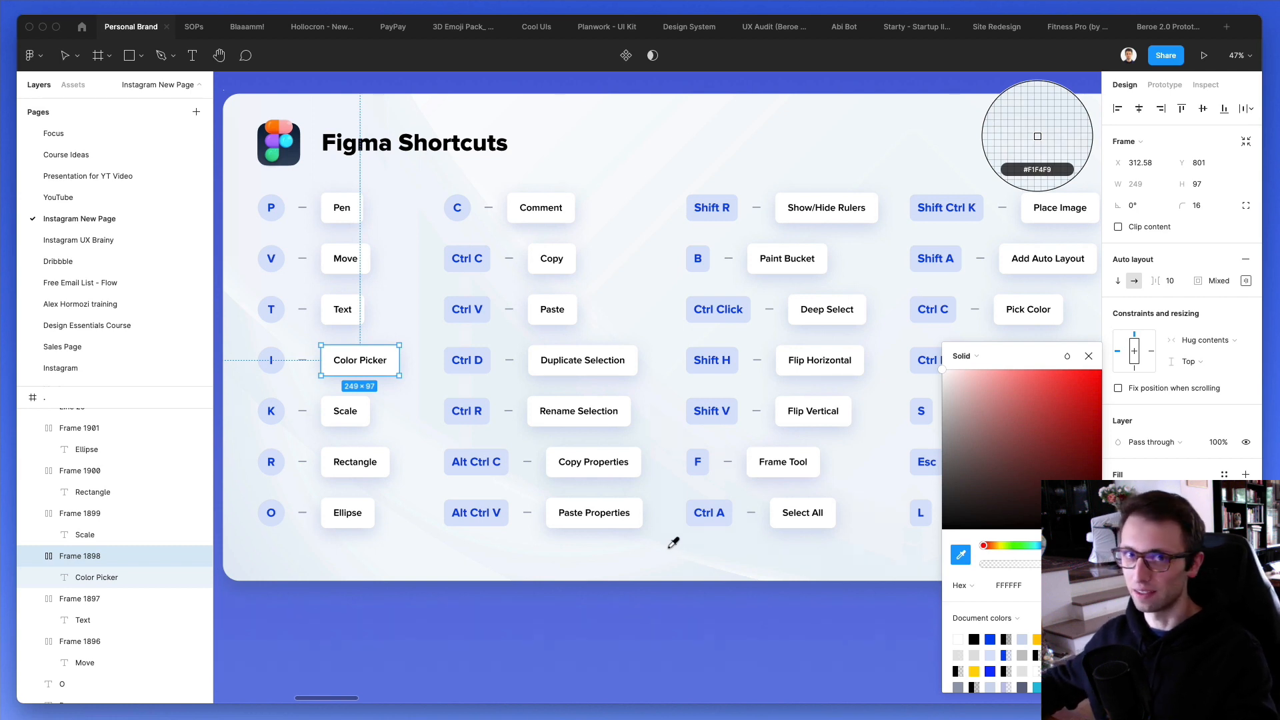
key(Escape)
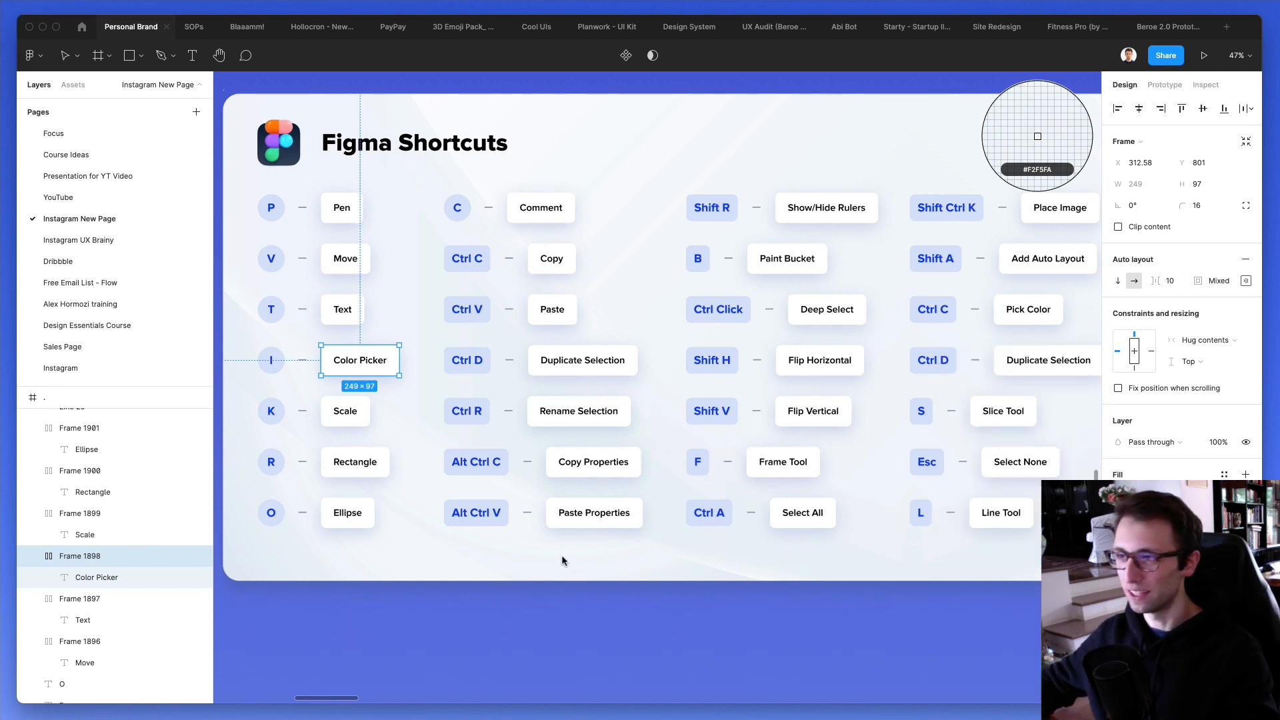
key(Escape)
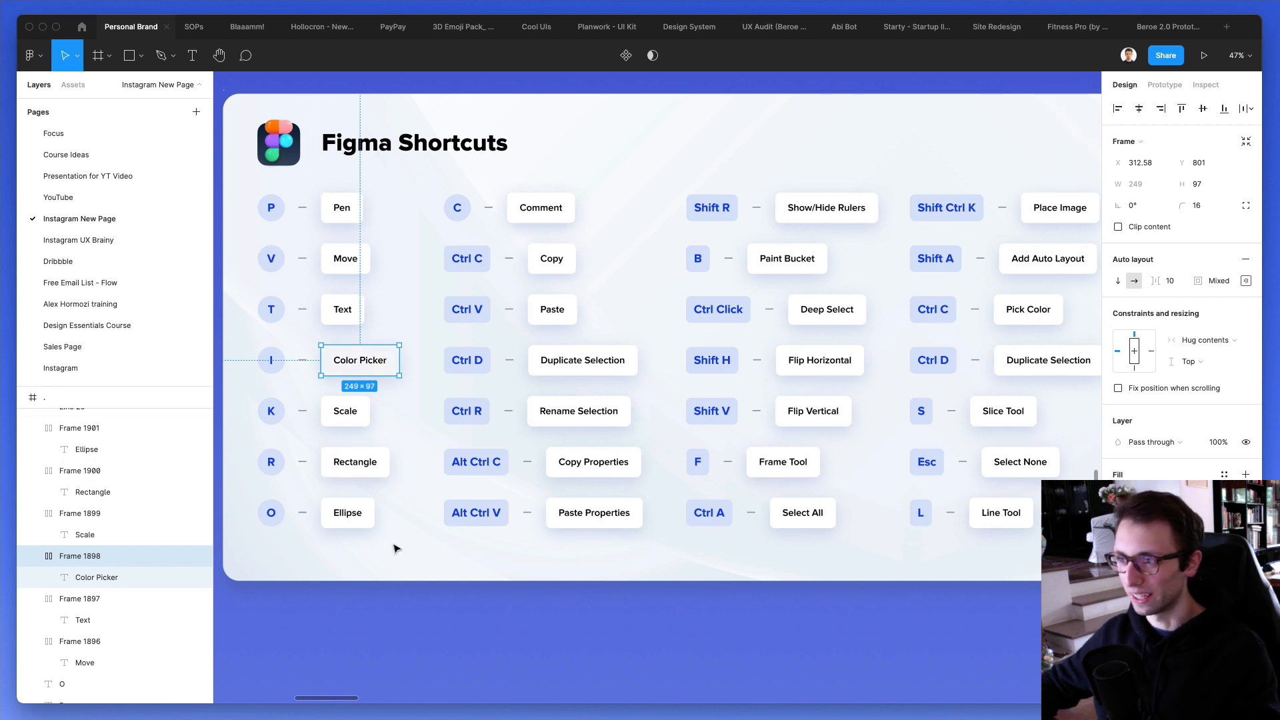
key(Escape)
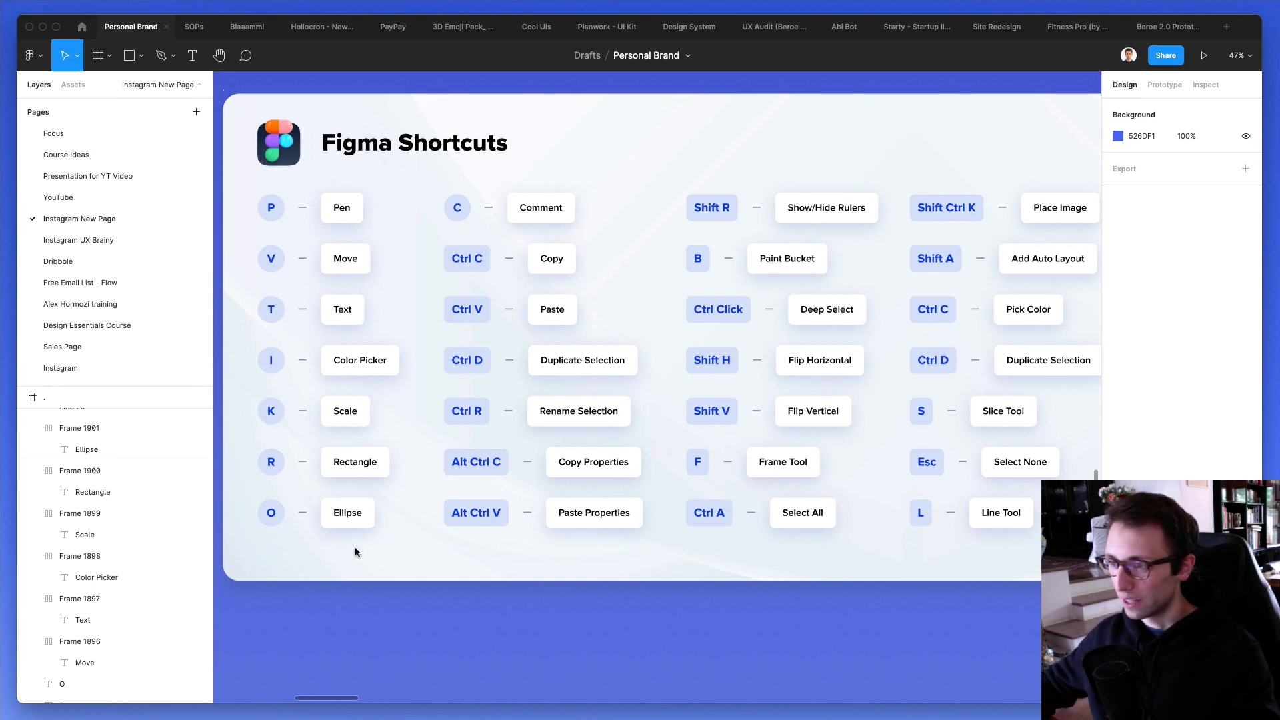
- Move the pencil illustration into the empty space just below the shortcuts card and hide the interface
scroll(328, 418, down, 10)
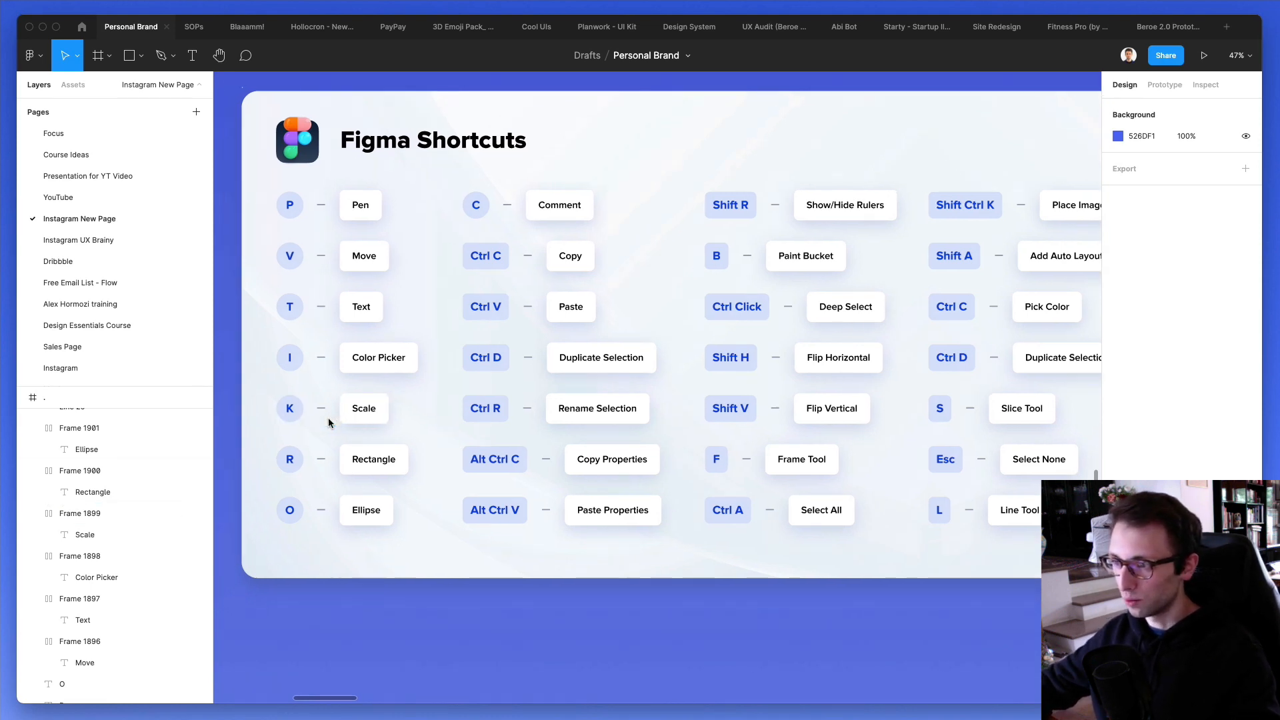
click(455, 393)
drag(455, 393, 470, 383)
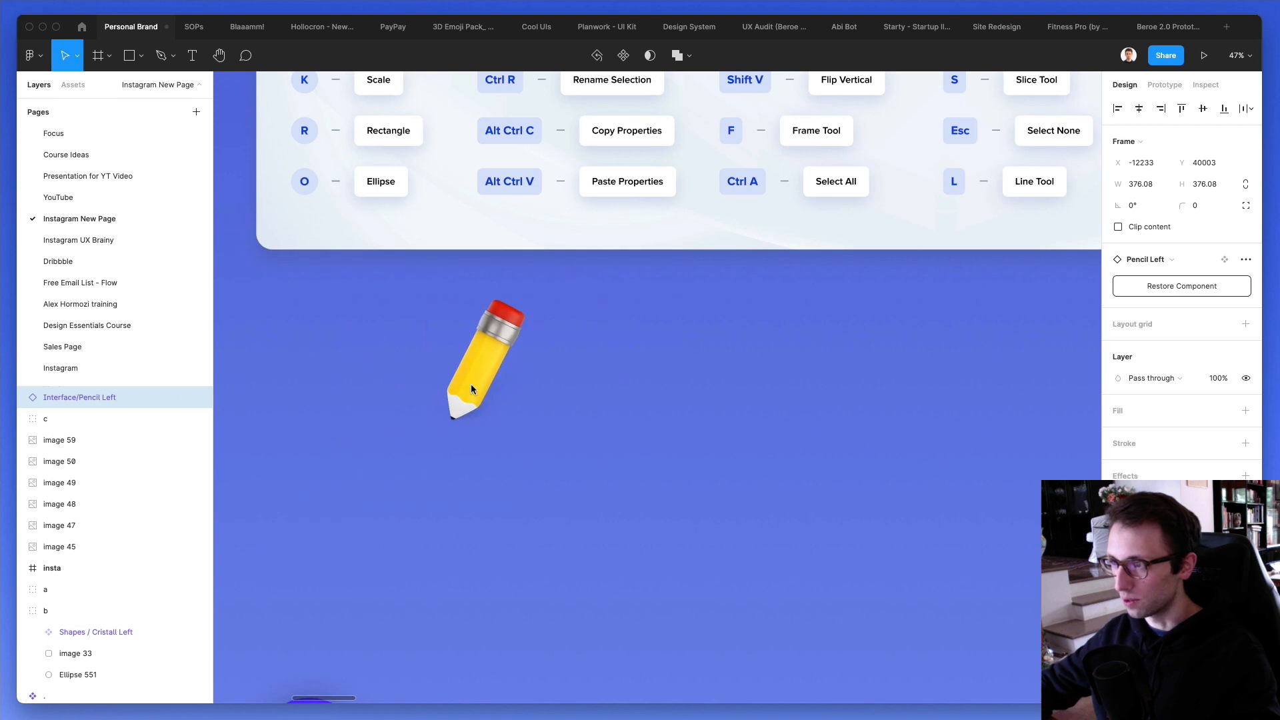
scroll(471, 382, down, 2)
scroll(477, 400, up, 2)
scroll(491, 439, up, 3)
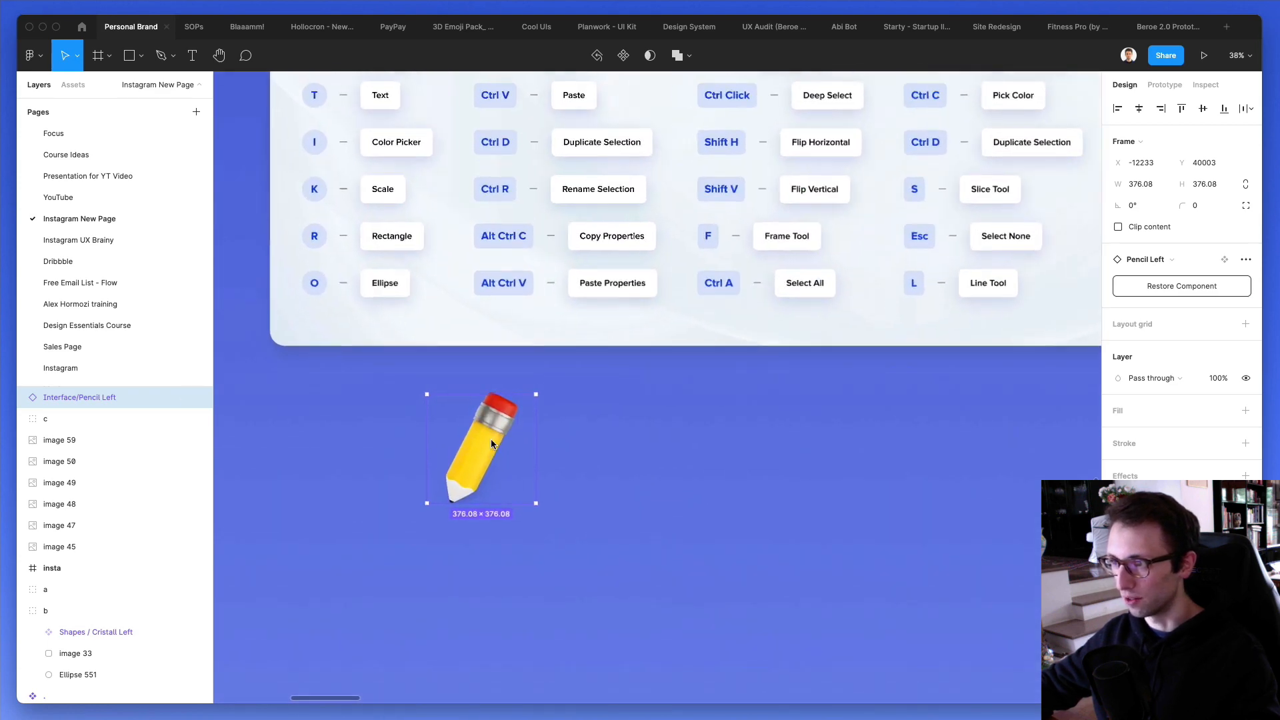
scroll(667, 592, up, 3)
scroll(656, 590, down, 1)
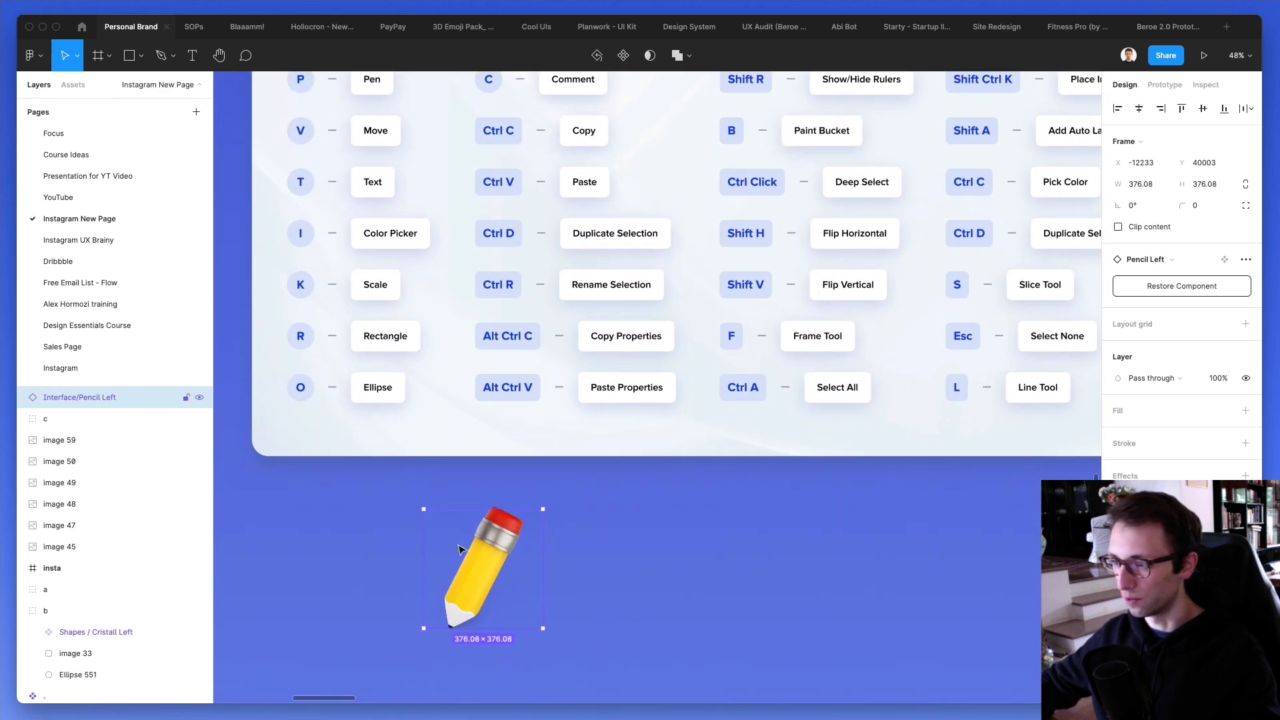
key(super+backslash)
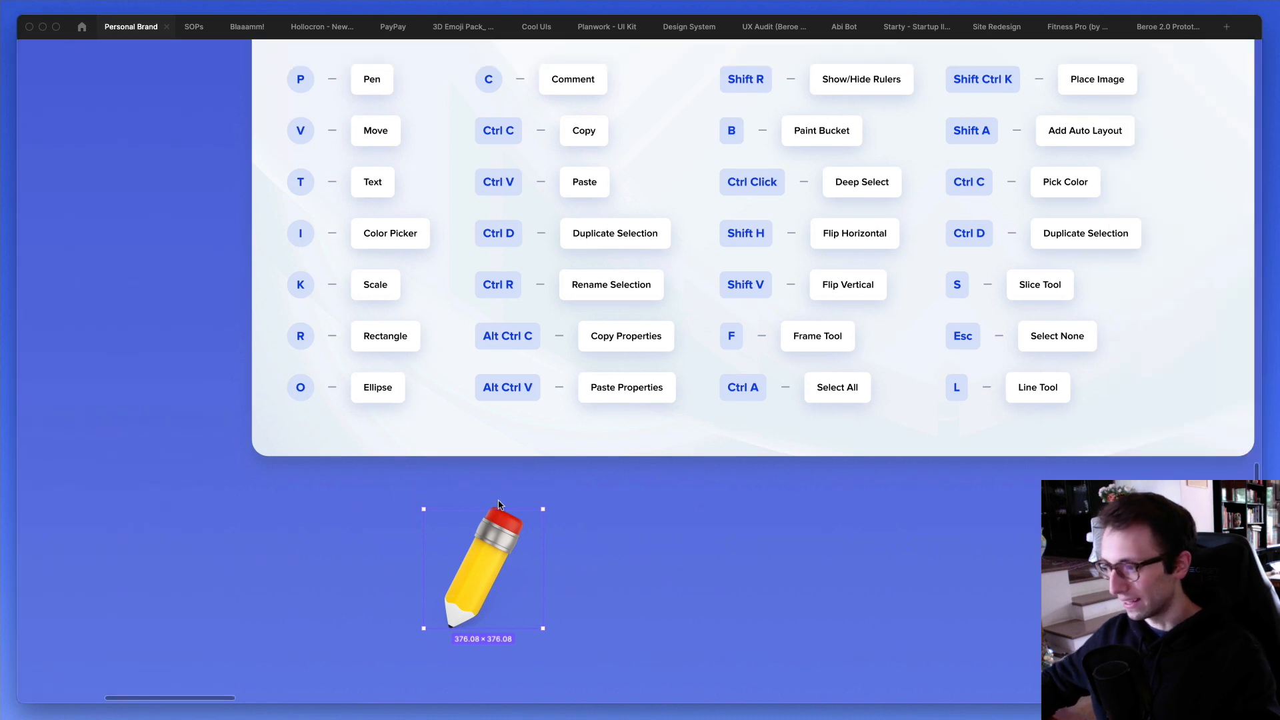
- Try scaling down the pencil illustration from its corner and undo the resize
mouse_move(539, 507)
mouse_down()
mouse_move(466, 578)
mouse_move(635, 418)
mouse_move(440, 578)
mouse_move(511, 539)
mouse_move(505, 552)
mouse_up()
scroll(505, 551, right, 1)
scroll(505, 552, up, 1)
key(super+z)
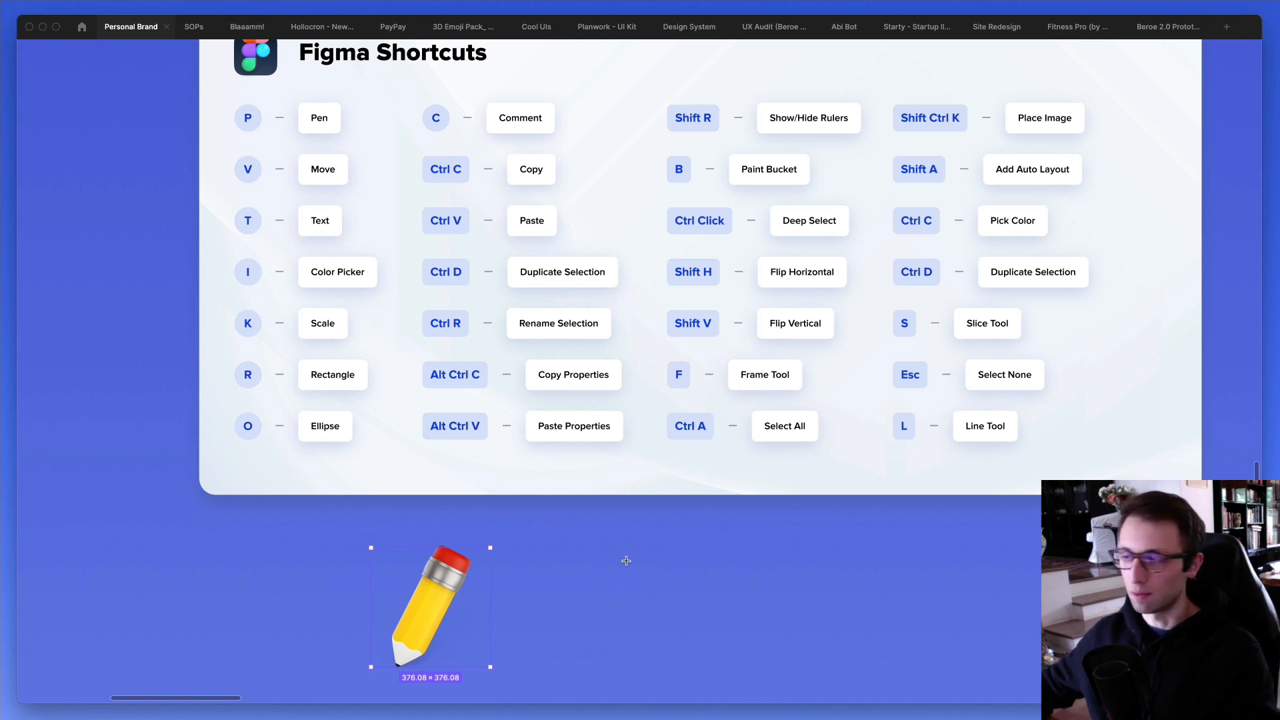
- Draw a rectangle about 595 × 303 and an ellipse about 294 × 324 beside the pencil, and remove both shapes
mouse_move(571, 534)
mouse_down()
mouse_move(715, 620)
mouse_move(759, 630)
mouse_up()
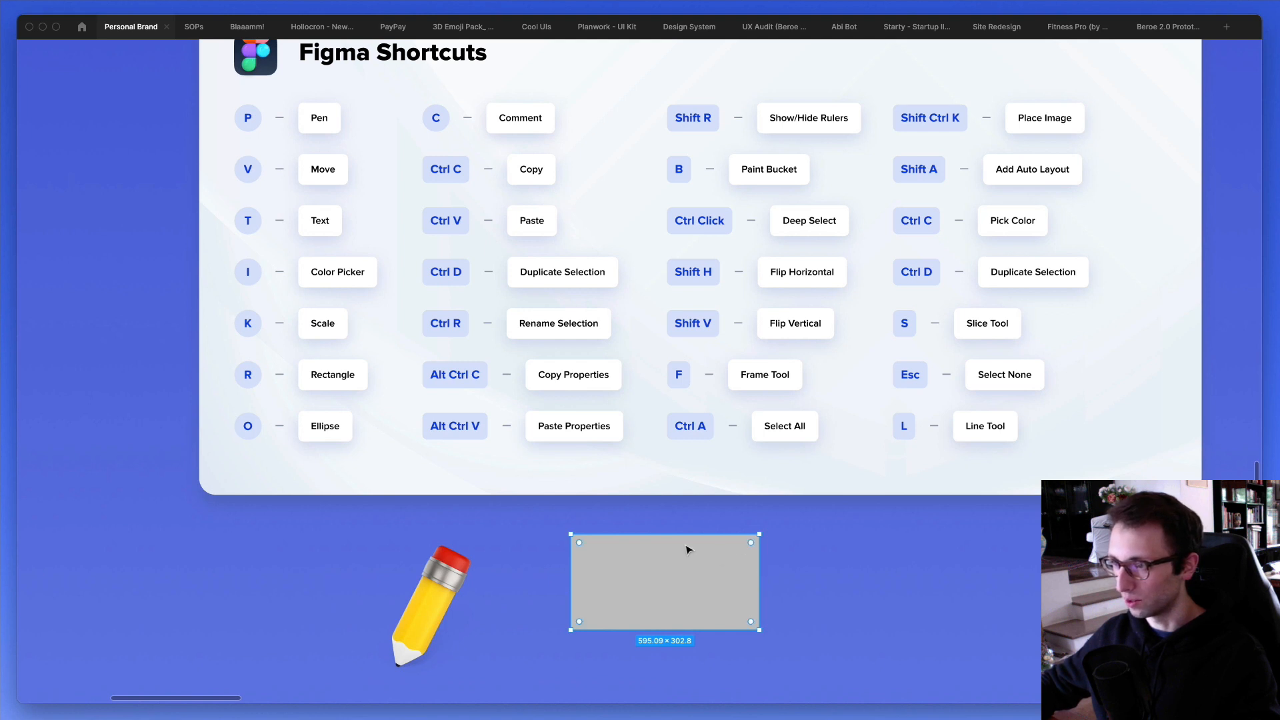
key(o)
drag(787, 535, 880, 641)
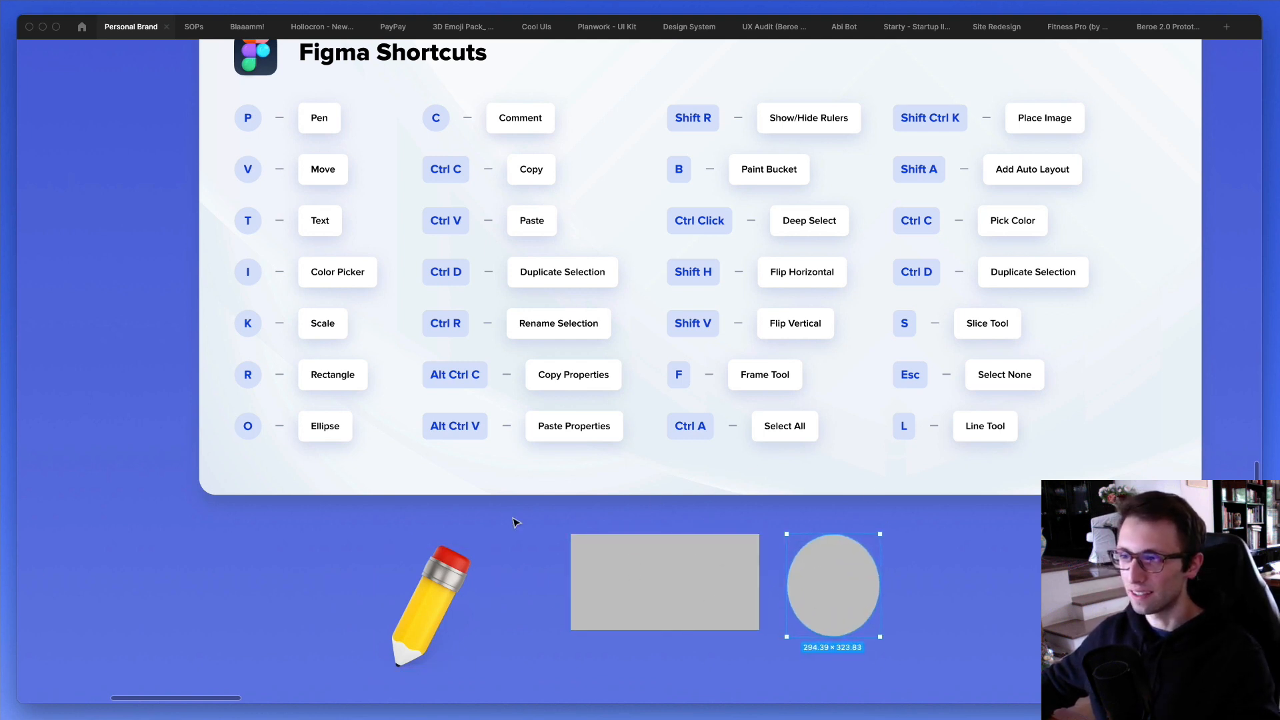
key(Delete)
key(super+z)
key(super+z)
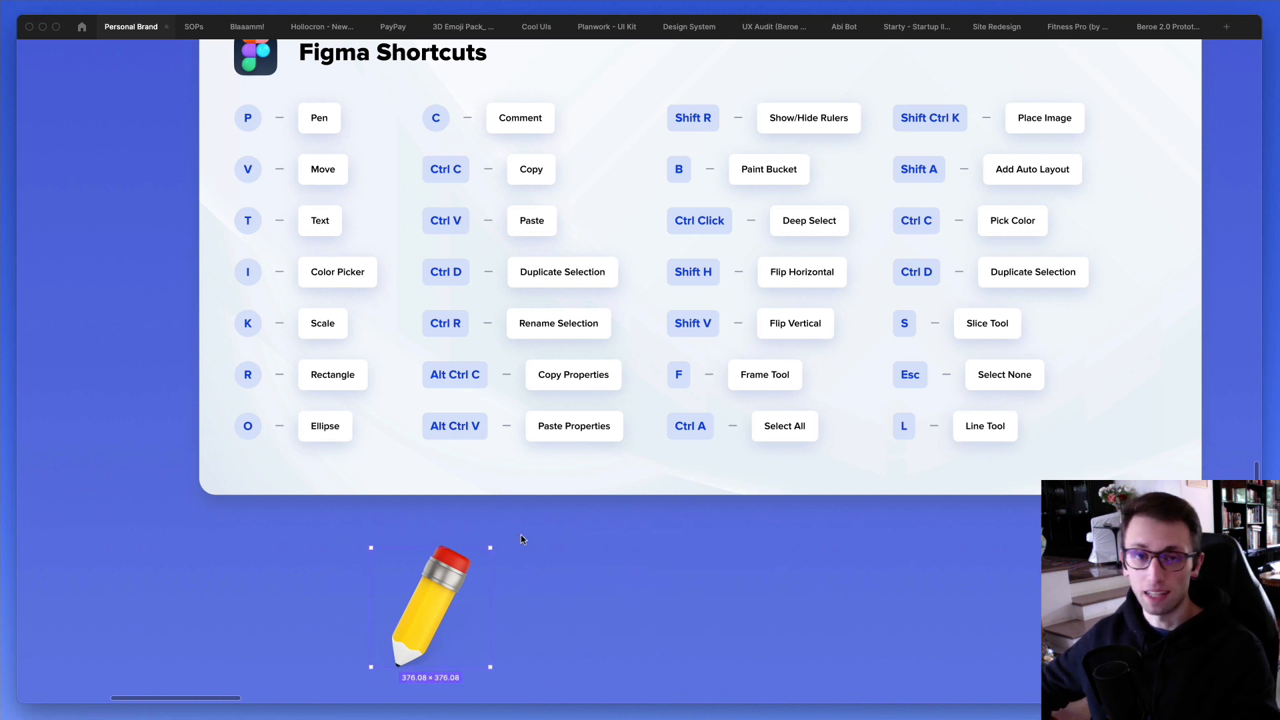
- Show the interface and open the keyboard shortcuts reference from the help options
key(super+backslash)
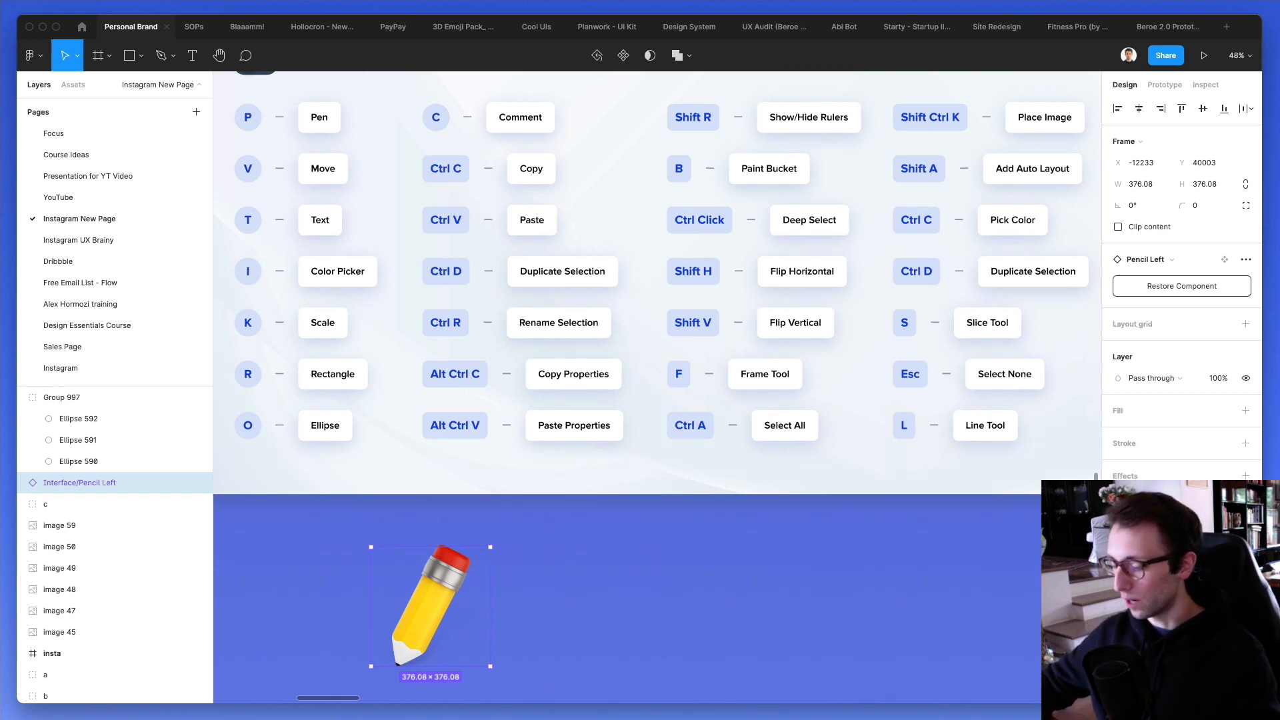
key(super+backslash)
key(super+backslash)
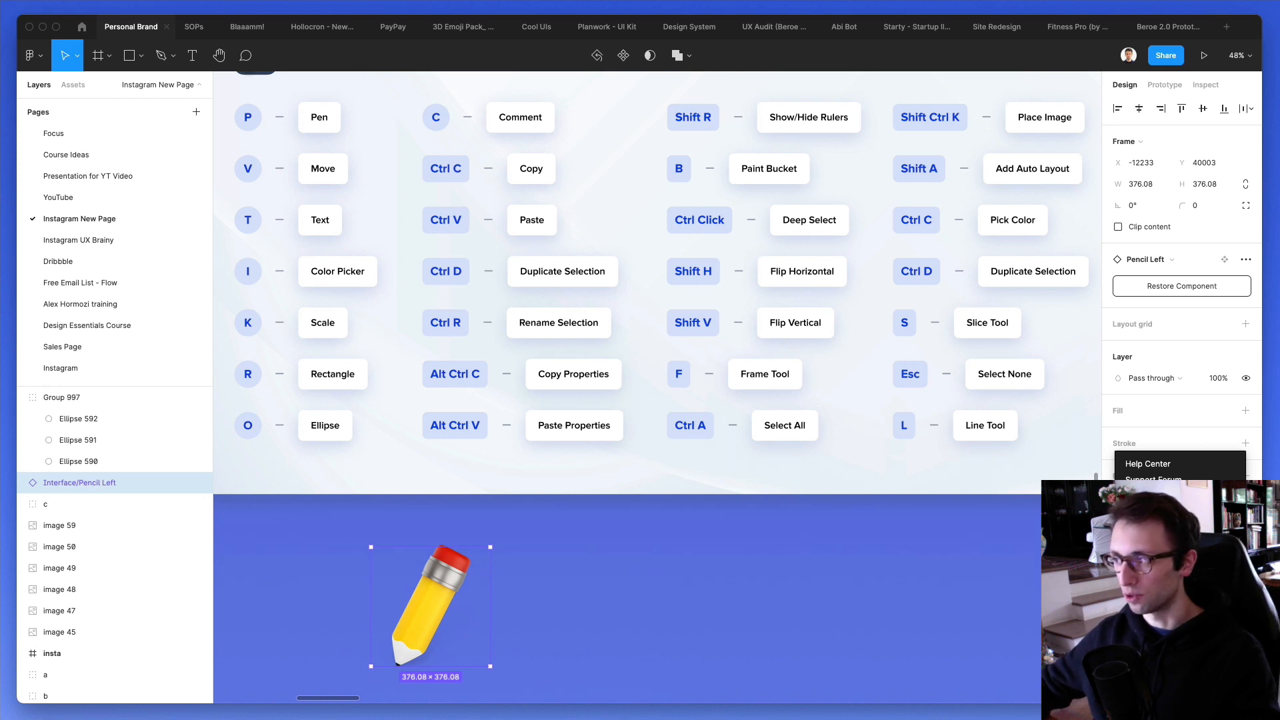
click(1164, 554)
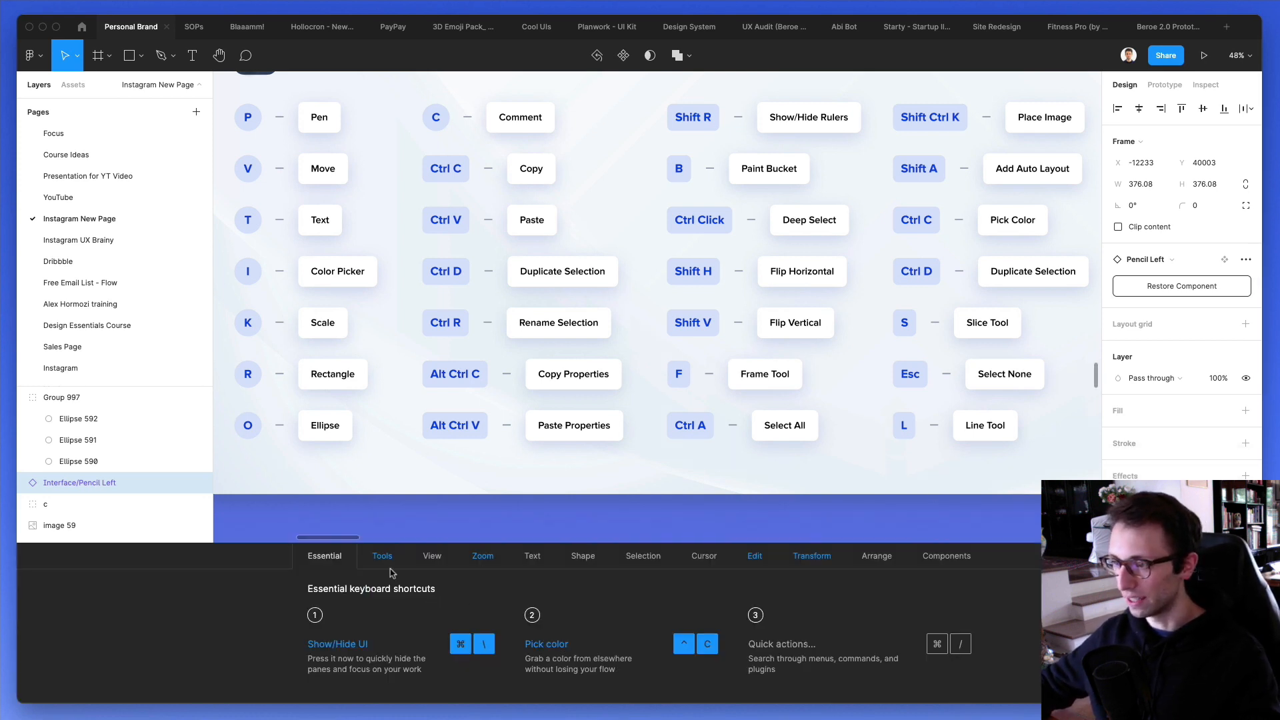
- Examine the Tools, View, Zoom, Text and Essential categories of the keyboard shortcuts reference, and close it
click(398, 558)
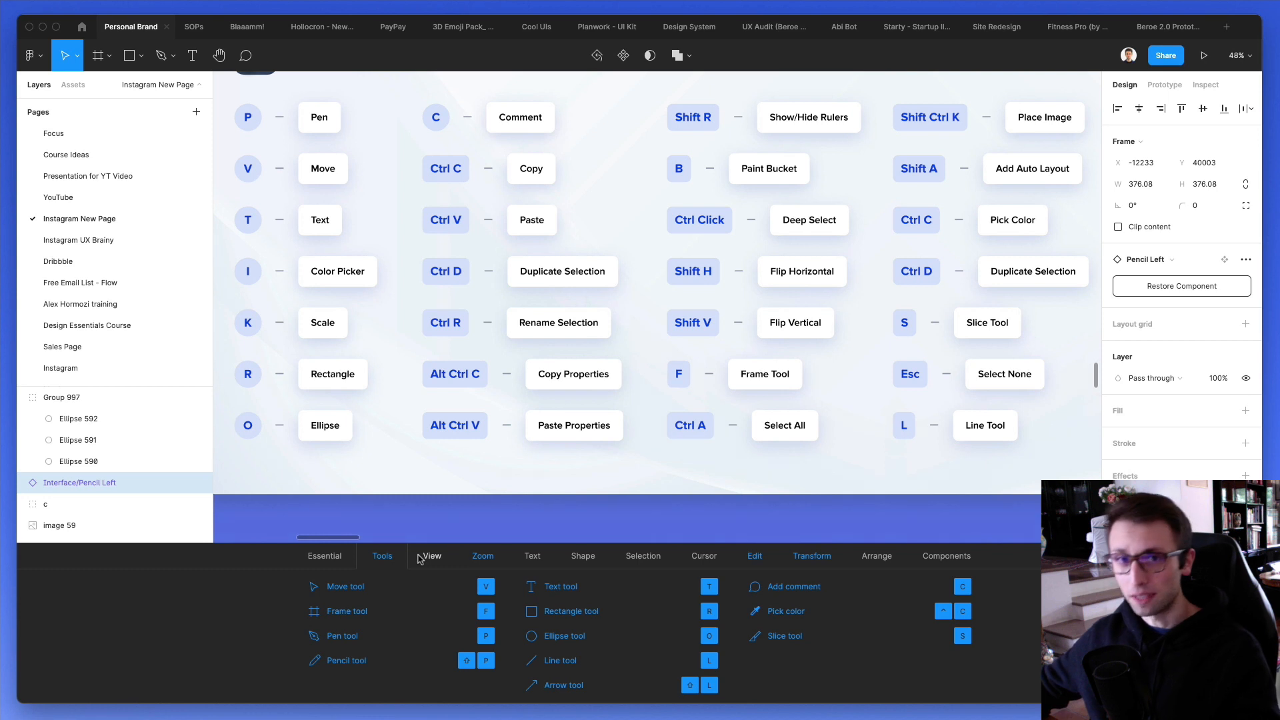
click(430, 558)
click(482, 558)
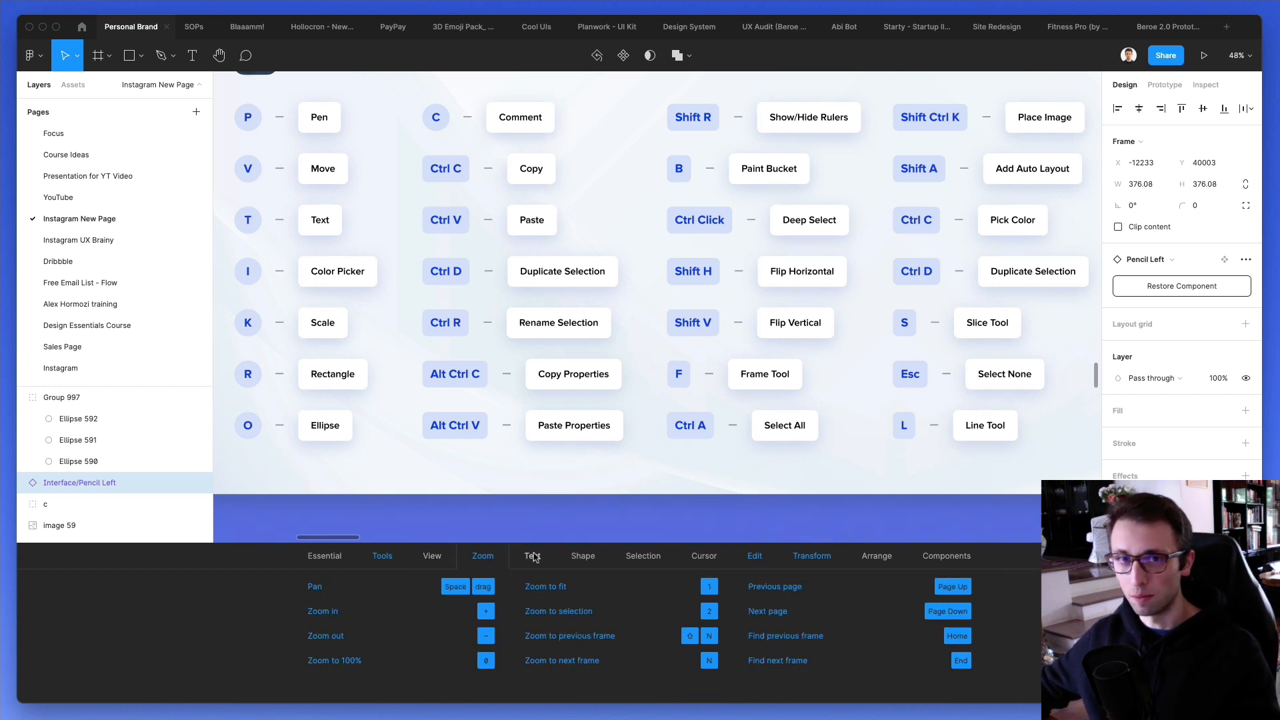
click(533, 556)
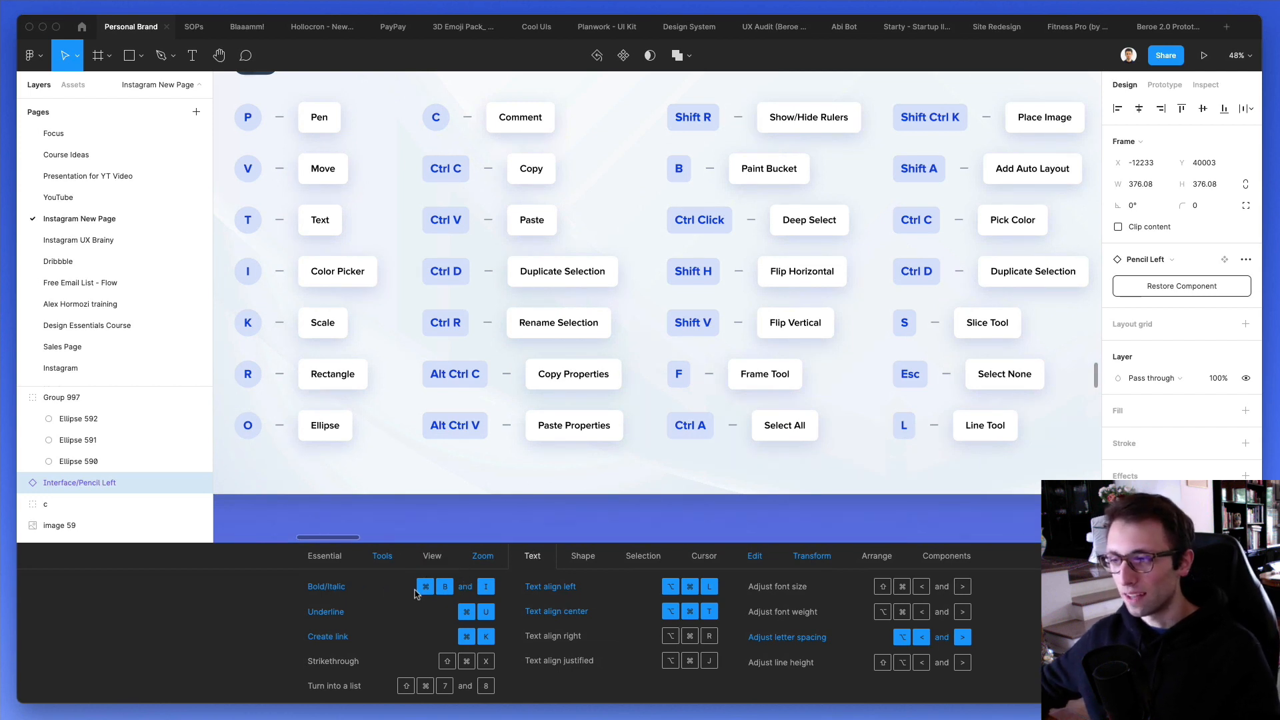
click(428, 562)
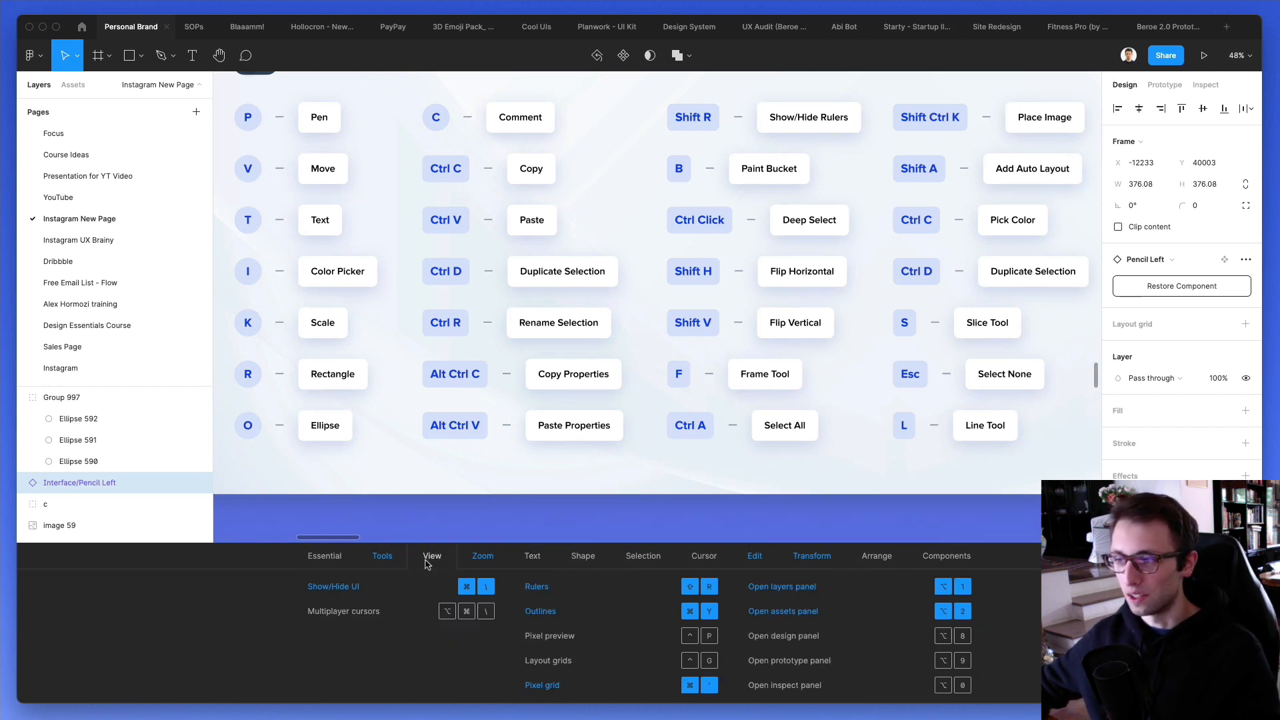
click(384, 559)
click(303, 558)
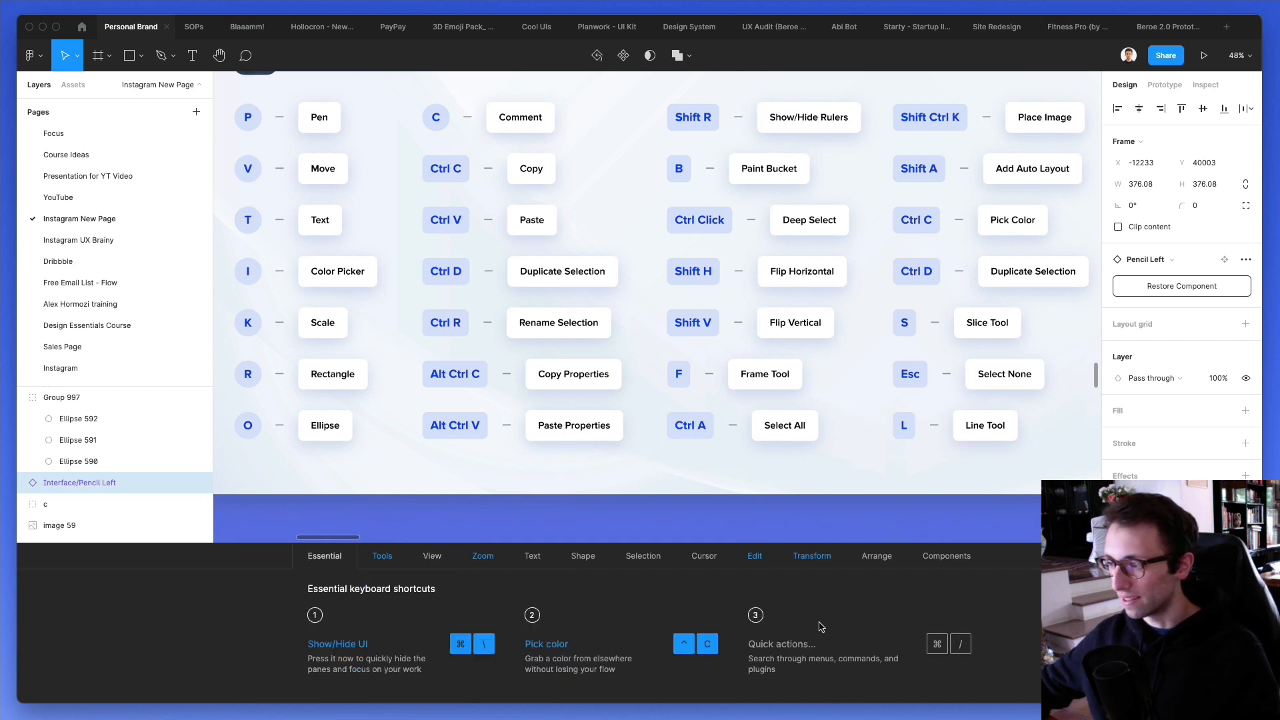
click(384, 557)
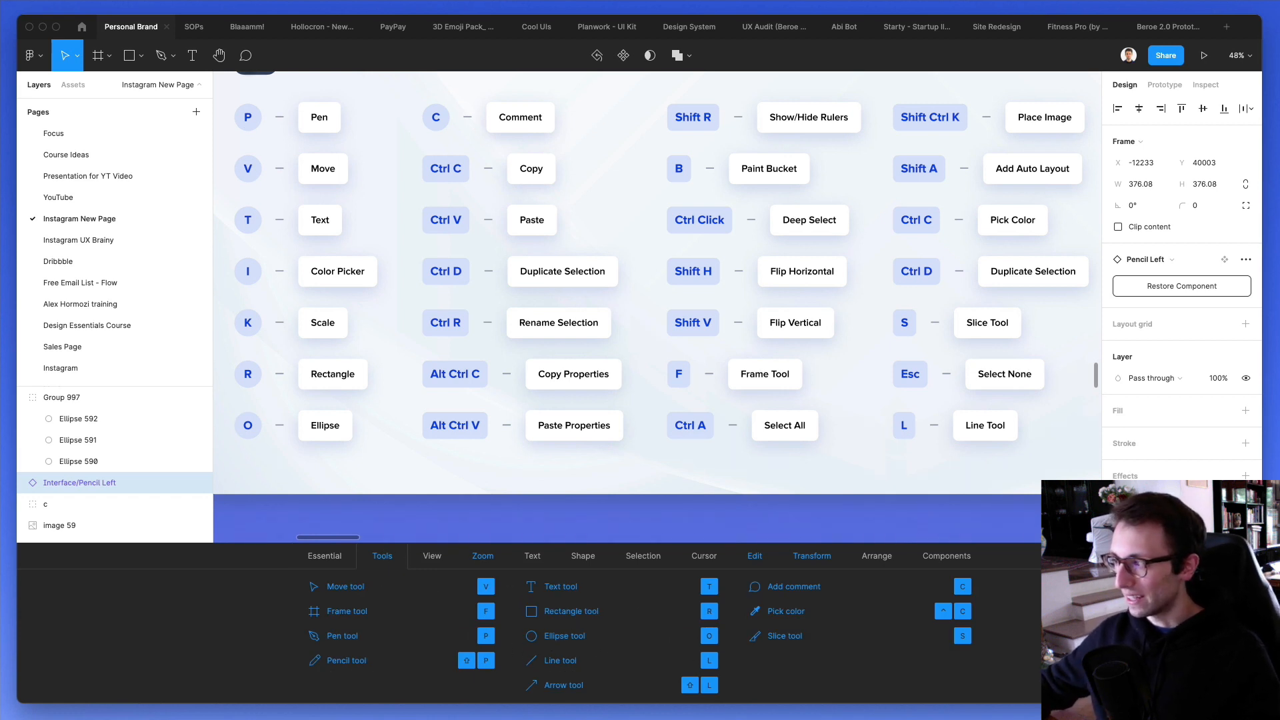
key(ctrl+shift+slash)
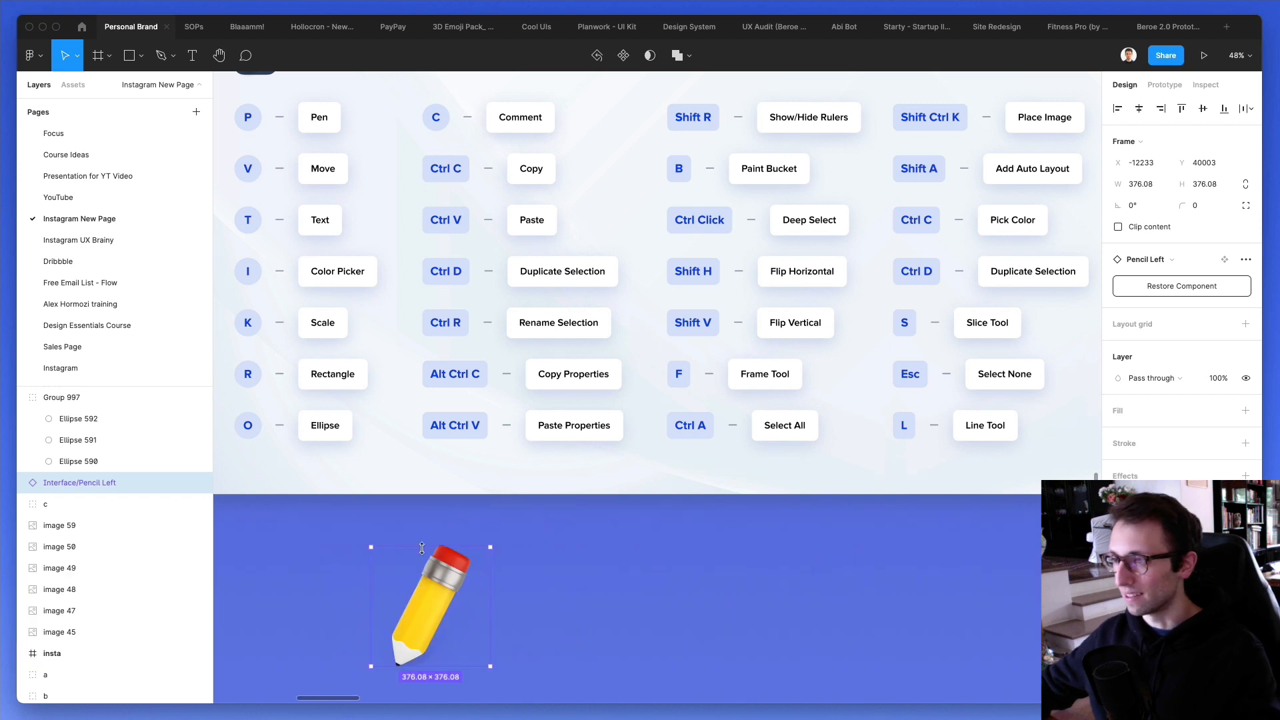
- Deselect the pencil and hide the interface with the whole shortcuts card in view
click(388, 510)
scroll(386, 509, up, 2)
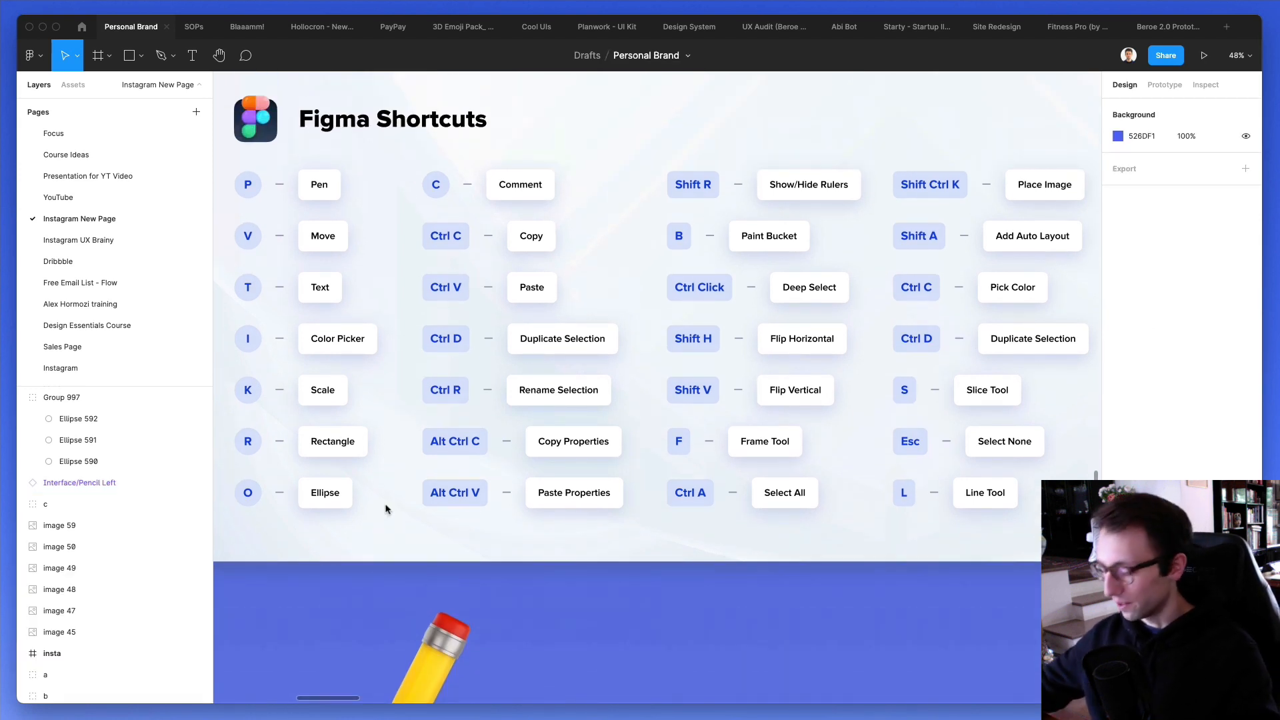
key(ctrl+backslash)
scroll(379, 516, up, 1)
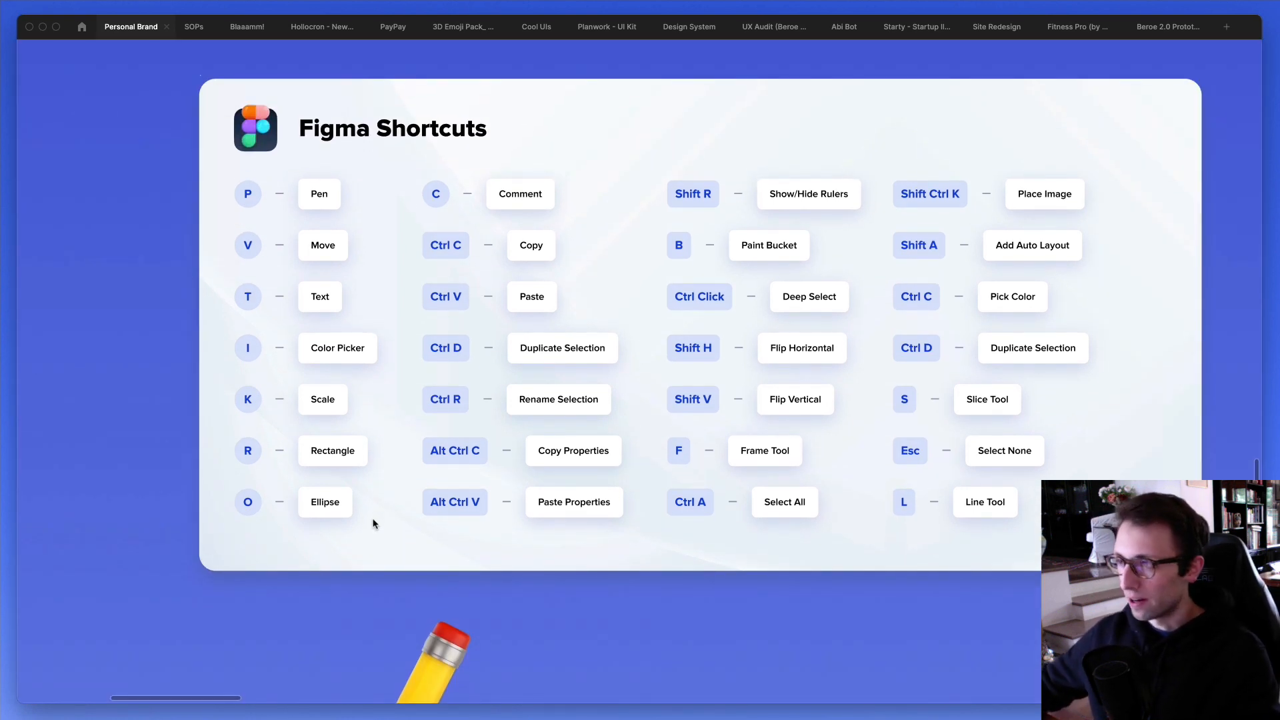
- Try placing a comment with filler text near the Ctrl D row of the shortcuts card, cancel it and leave the comment tool
scroll(501, 191, down, 1)
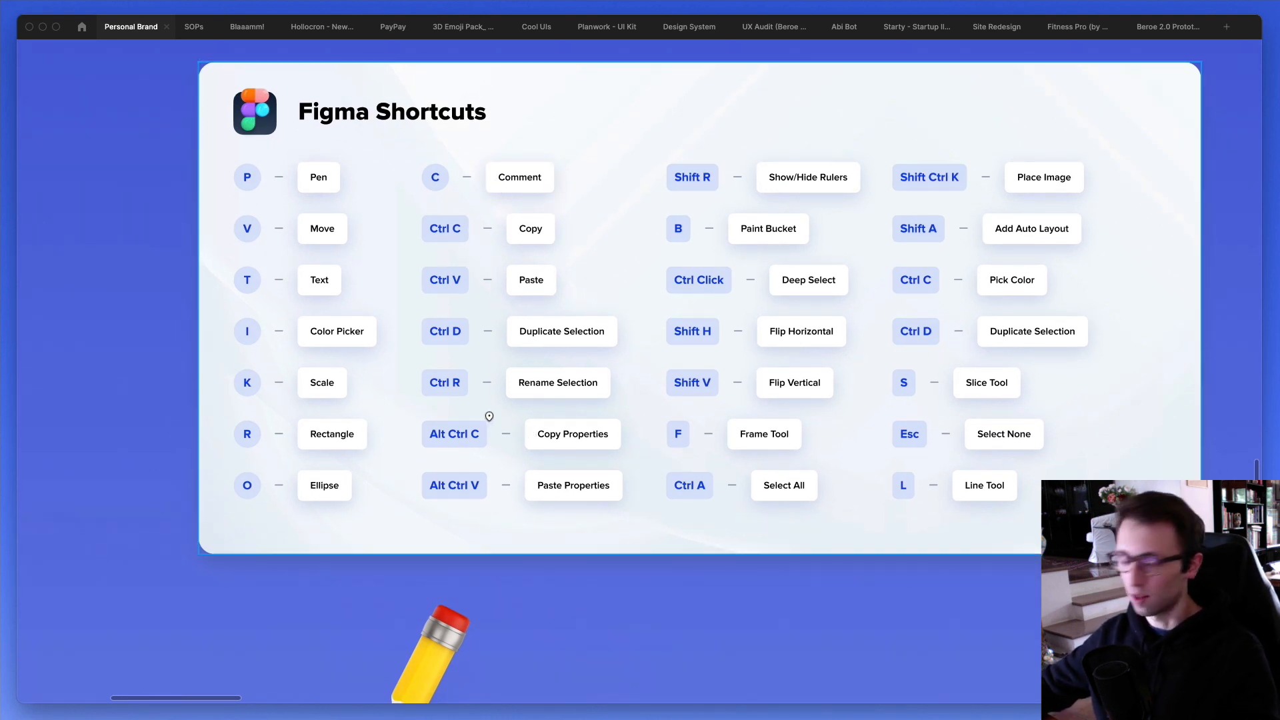
scroll(490, 417, left, 1)
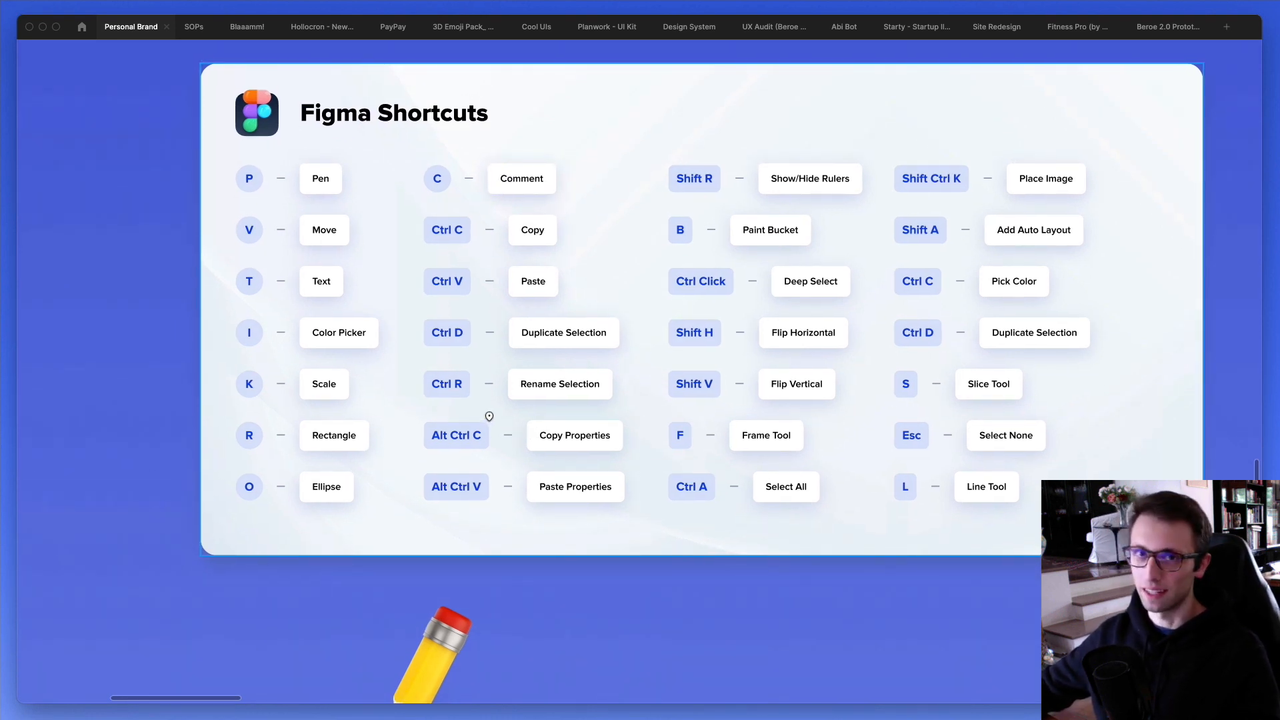
click(487, 354)
text(sadjkshsakjshas)
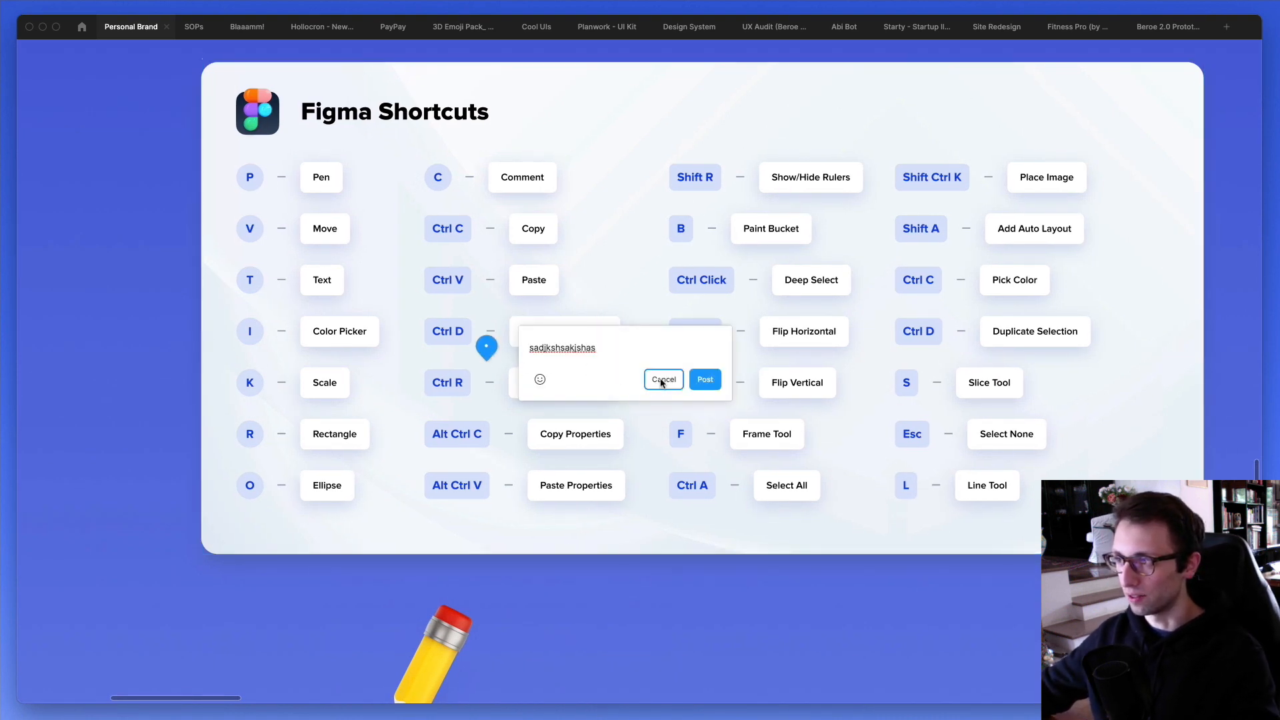
click(663, 380)
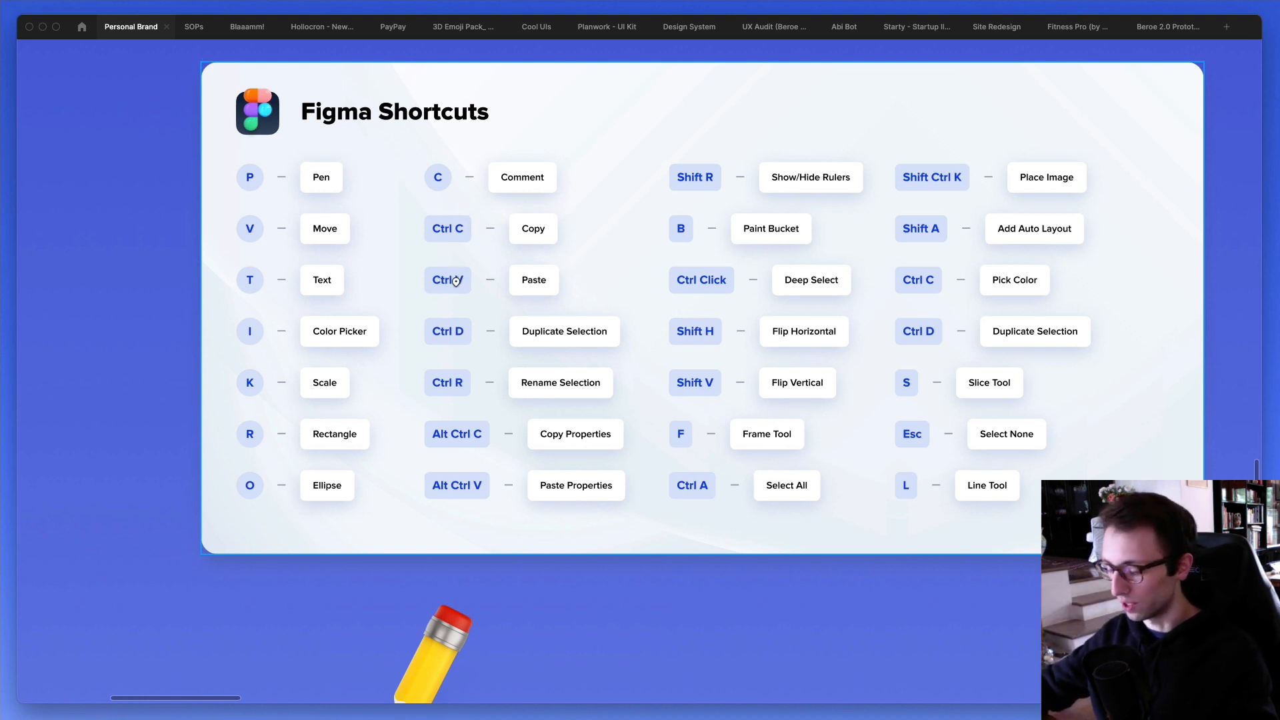
key(Escape)
- Copy and paste the pencil image, move the copy beside the original and deselect it
scroll(423, 560, down, 3)
click(425, 564)
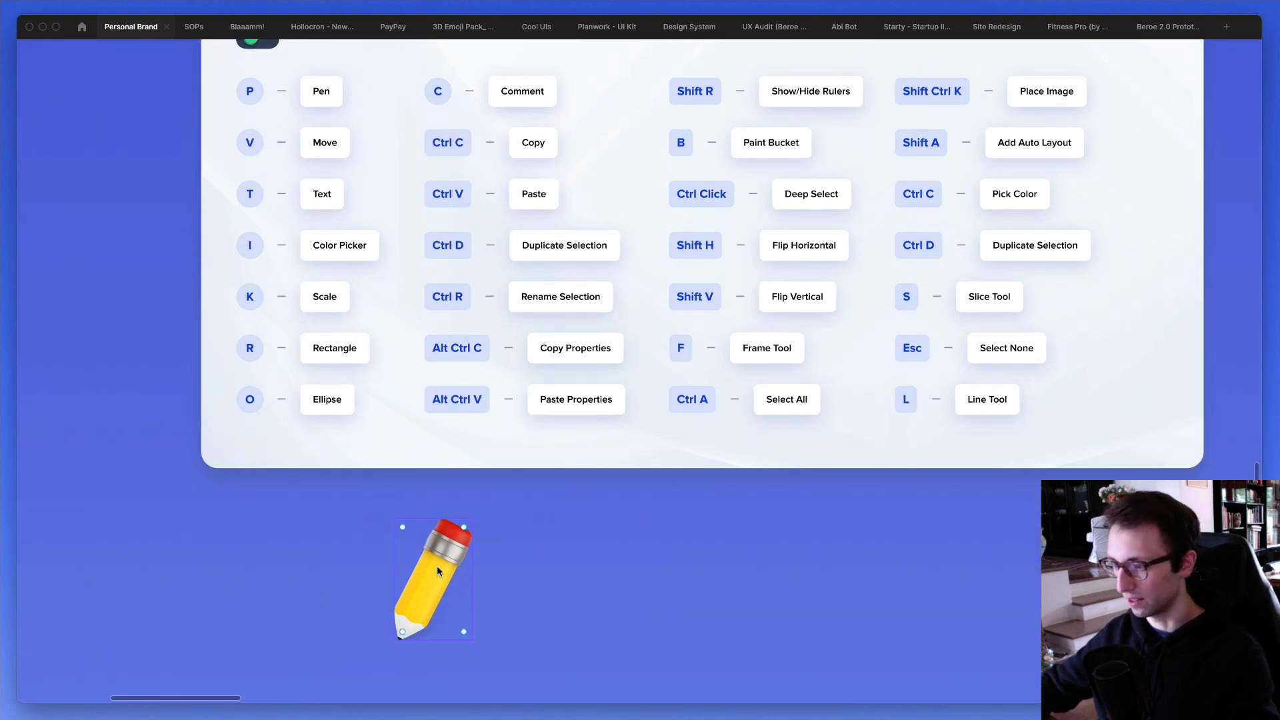
key(ctrl+v)
mouse_move(433, 554)
mouse_down()
mouse_move(620, 552)
mouse_move(571, 552)
mouse_up()
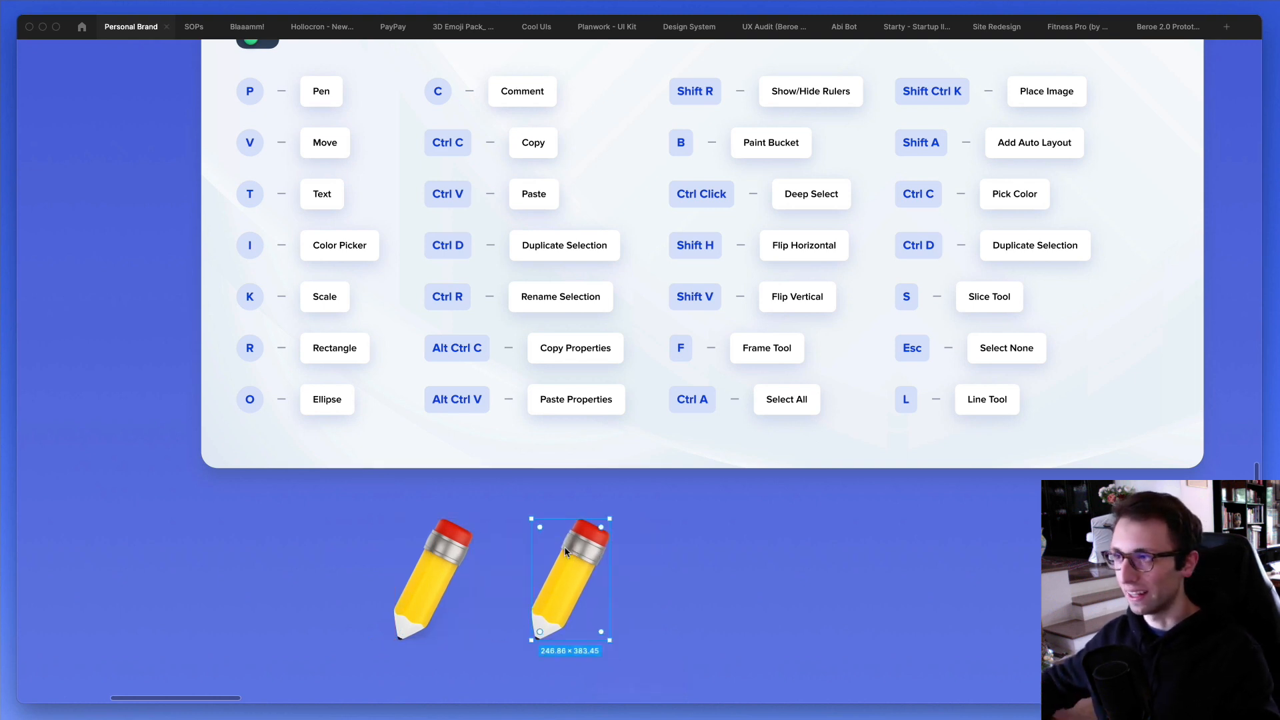
mouse_move(573, 547)
mouse_down()
mouse_move(655, 547)
mouse_move(591, 546)
mouse_up()
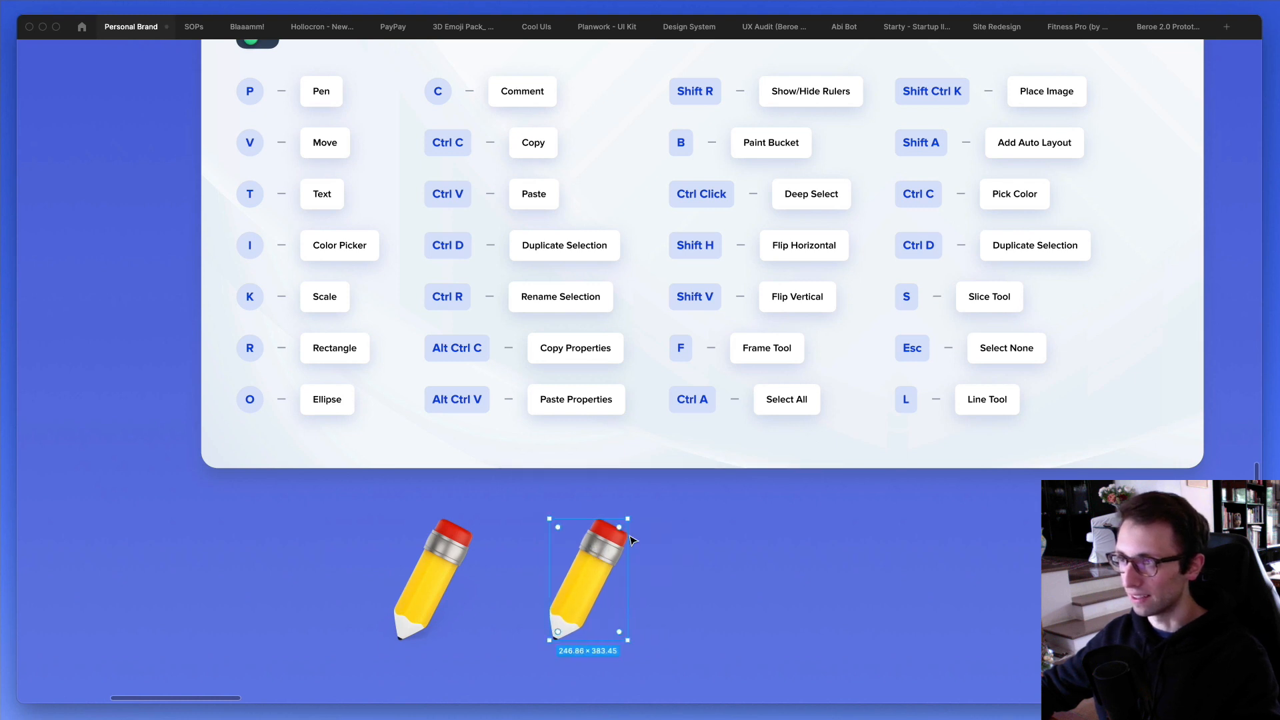
click(701, 544)
- Duplicate the pasted pencil alongside itself and repeat the duplication twice to extend the evenly spaced row
scroll(695, 568, up, 1)
scroll(696, 567, up, 2)
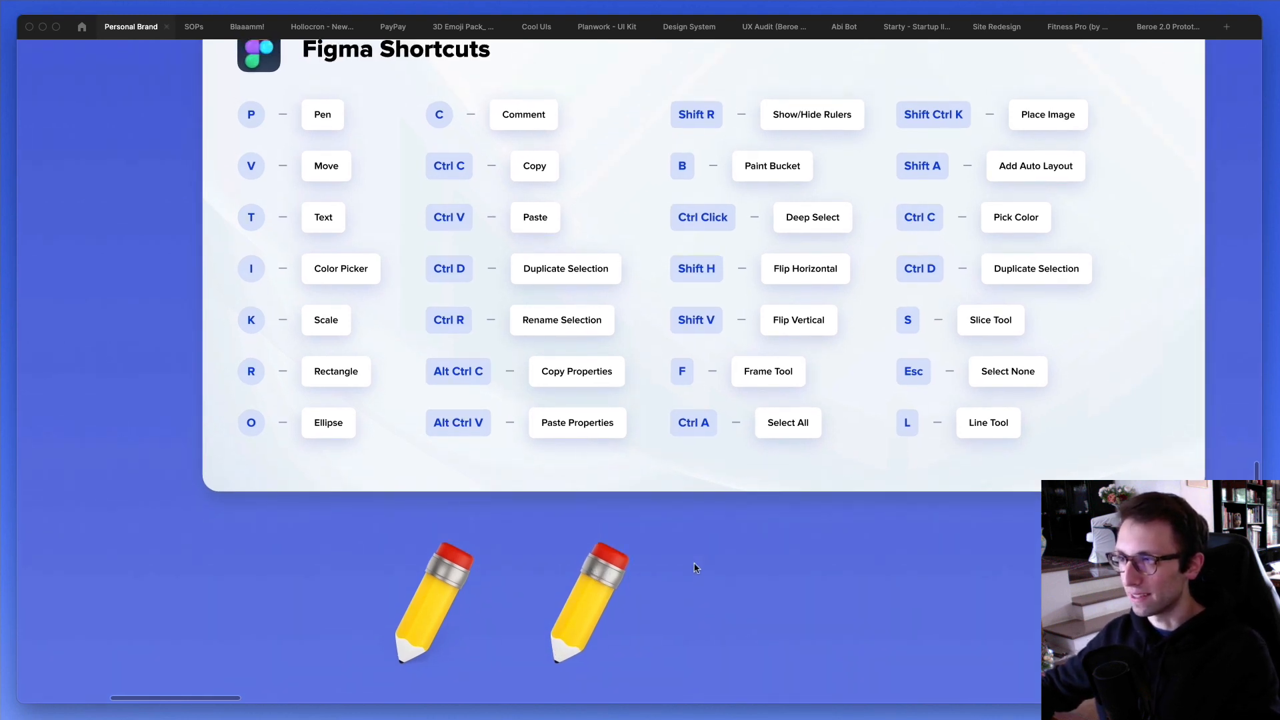
click(576, 585)
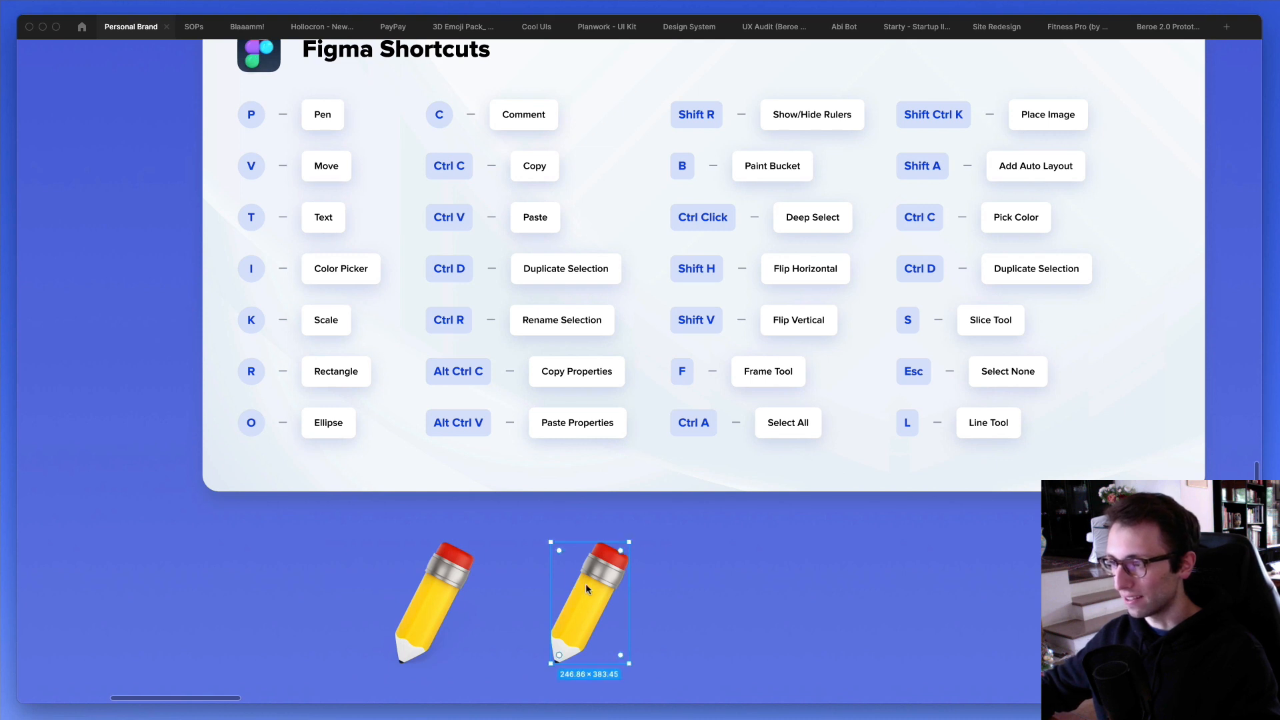
drag(586, 585, 730, 591)
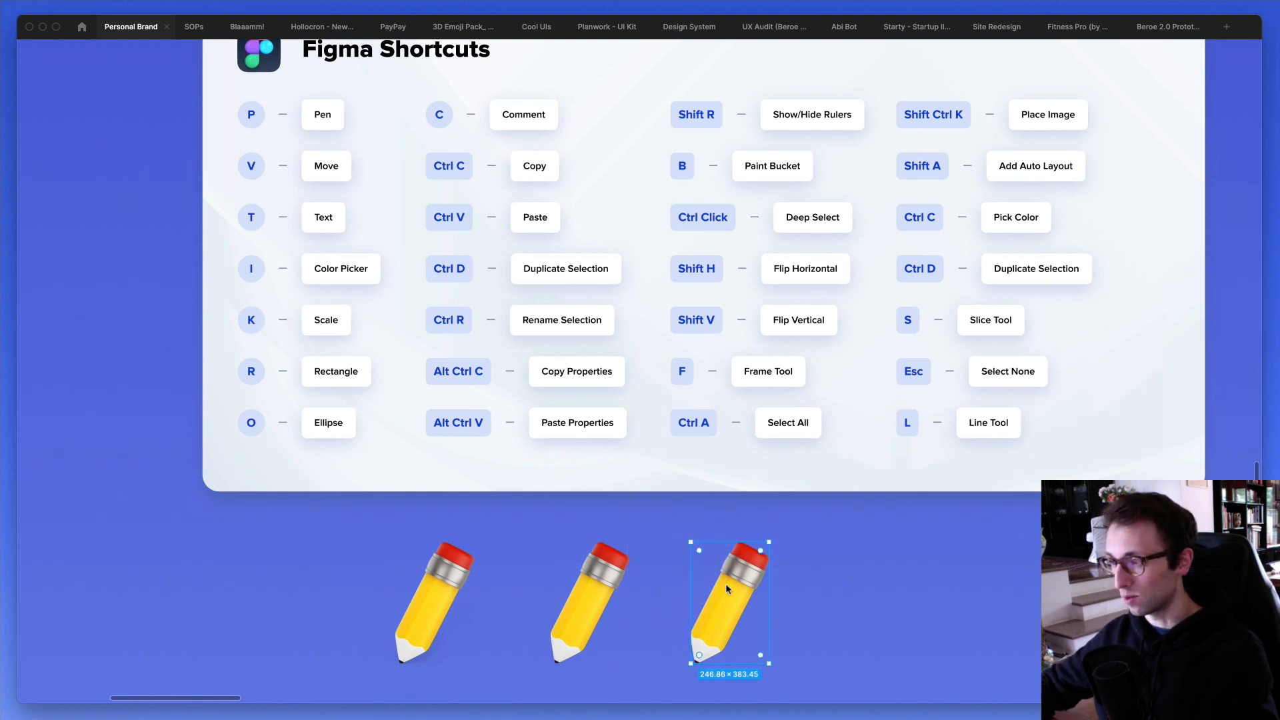
key(ctrl+d)
key(ctrl+d)
key(Escape)
scroll(726, 582, right, 1)
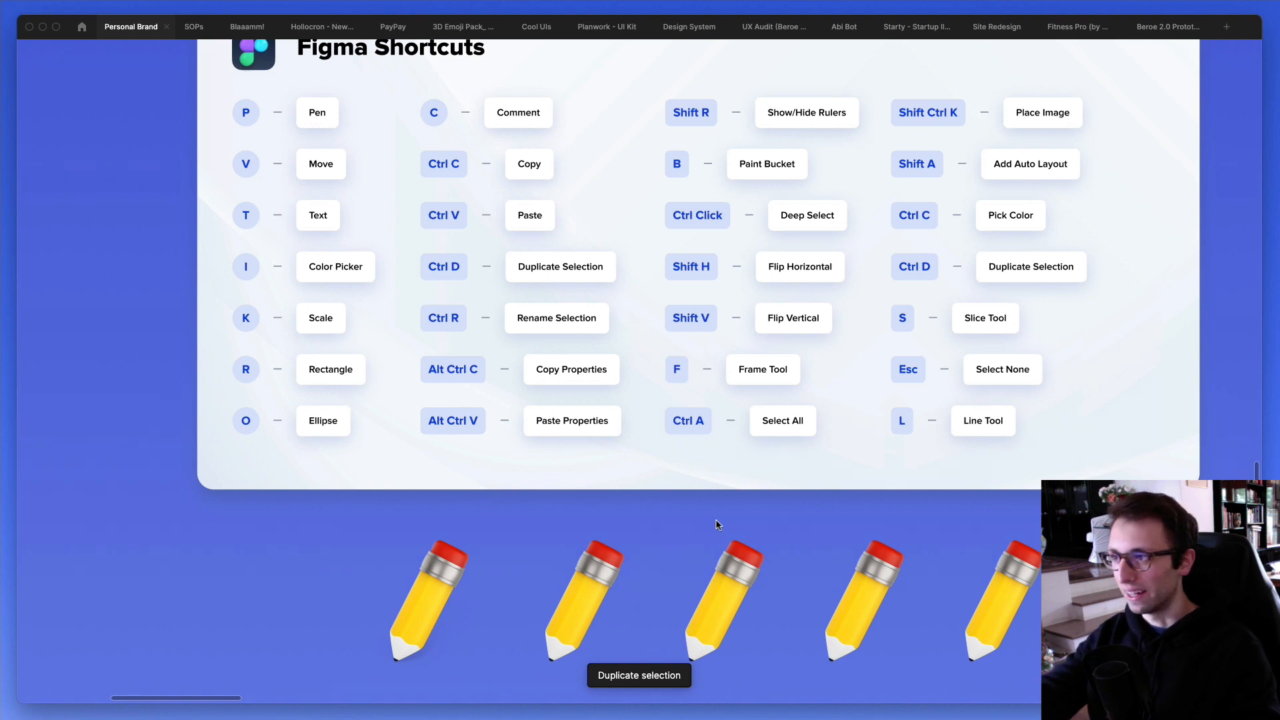
- Undo the repeated pencil duplications and the moves of the pasted copy
key(ctrl+z)
key(ctrl+z)
key(ctrl+z)
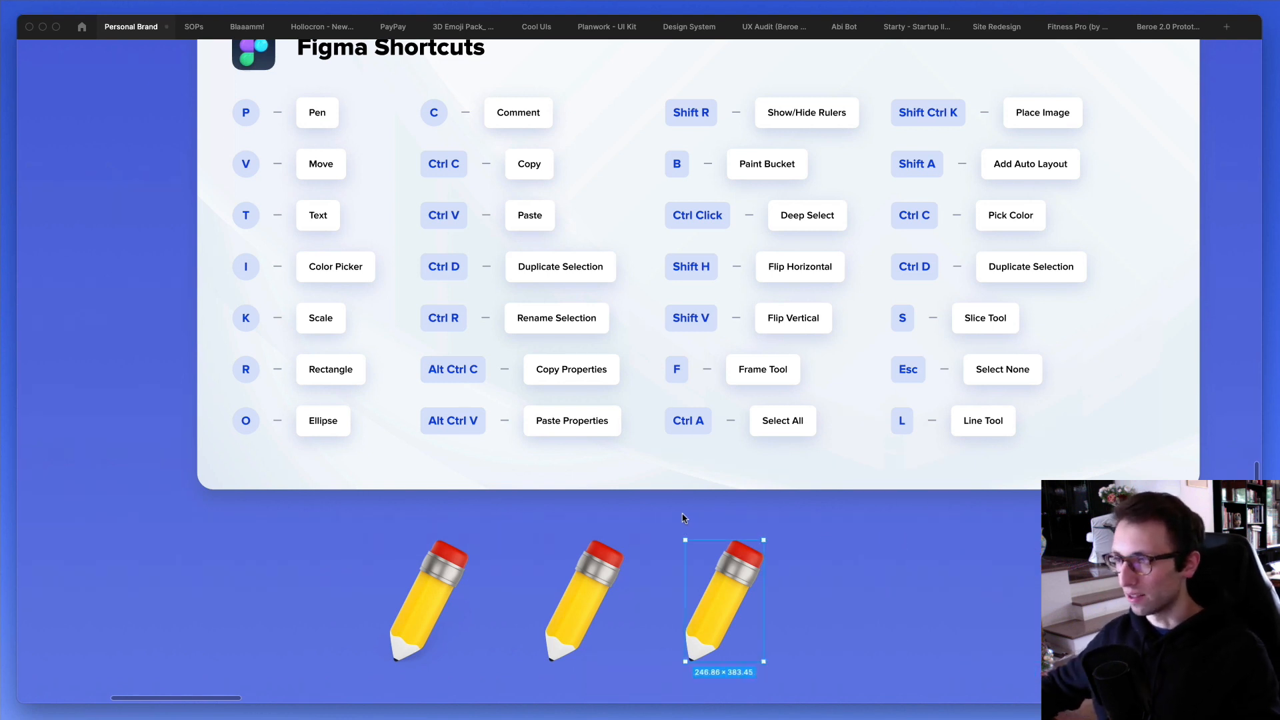
key(ctrl+z)
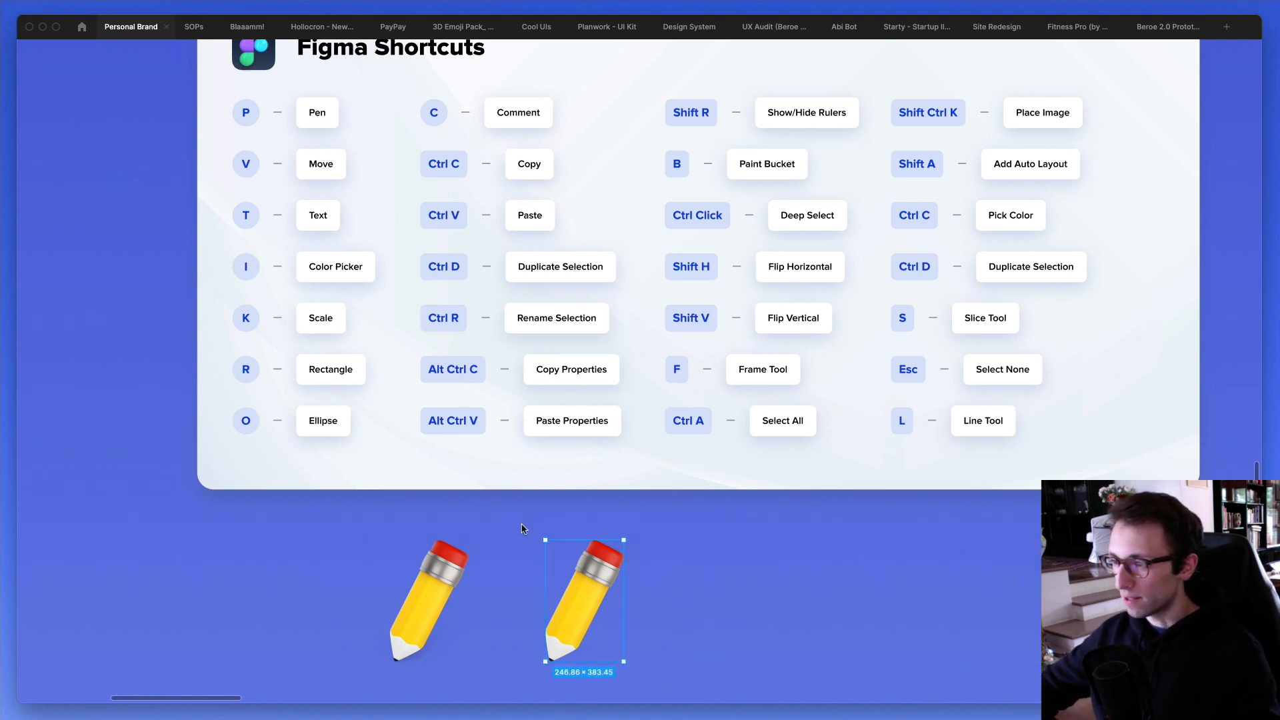
key(ctrl+z)
- Show the interface, rename the pasted pencil image layer to "Pencil" and deselect it
click(436, 566)
scroll(437, 565, down, 3)
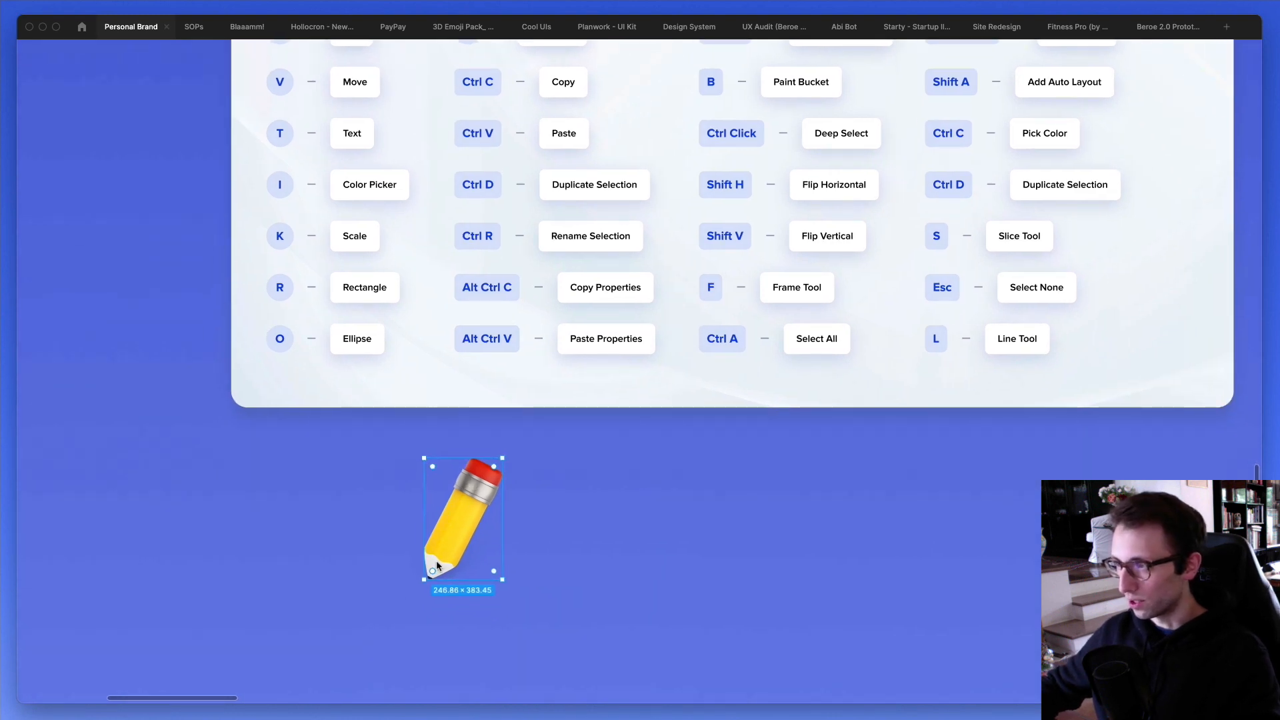
key(ctrl+backslash)
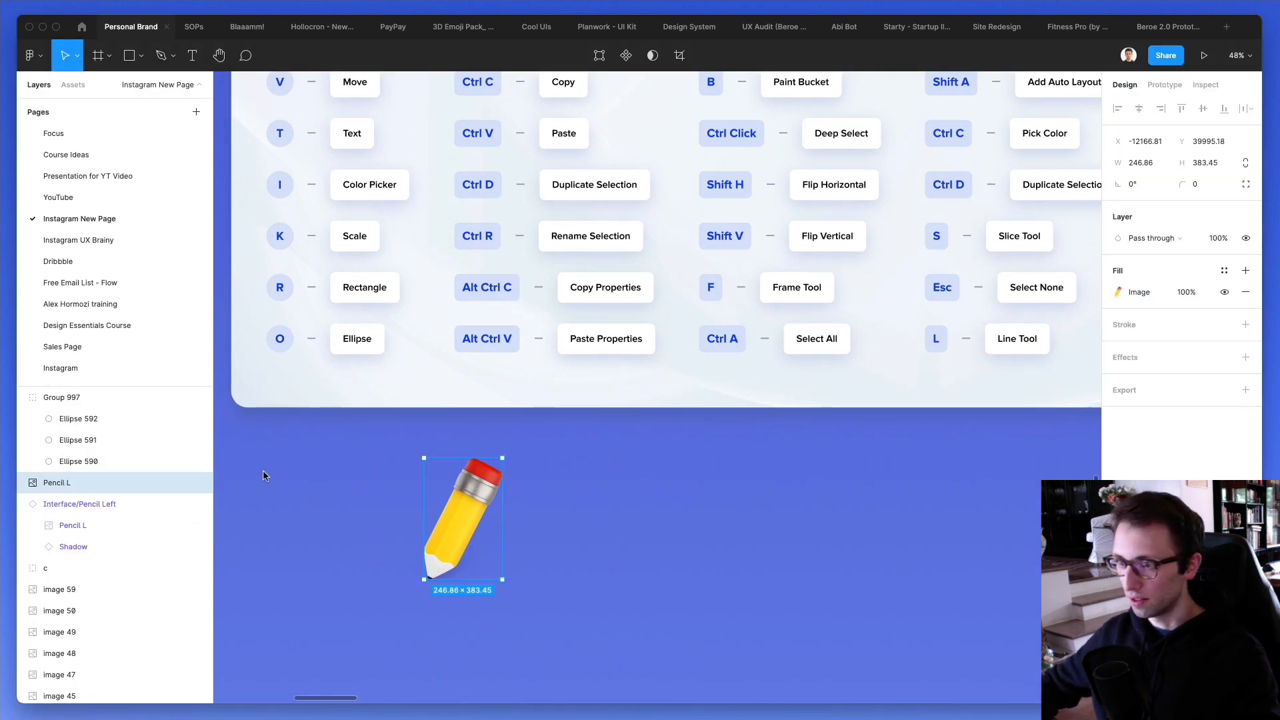
key(ctrl+r)
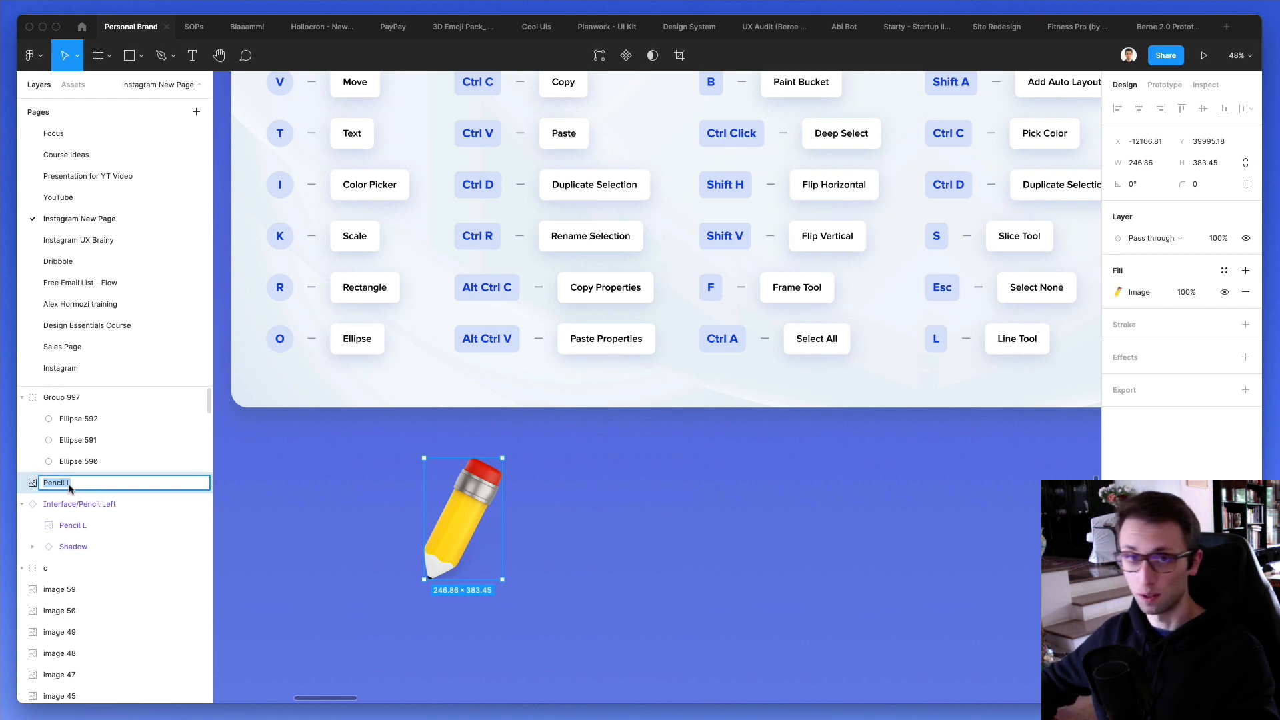
text(Pencil)
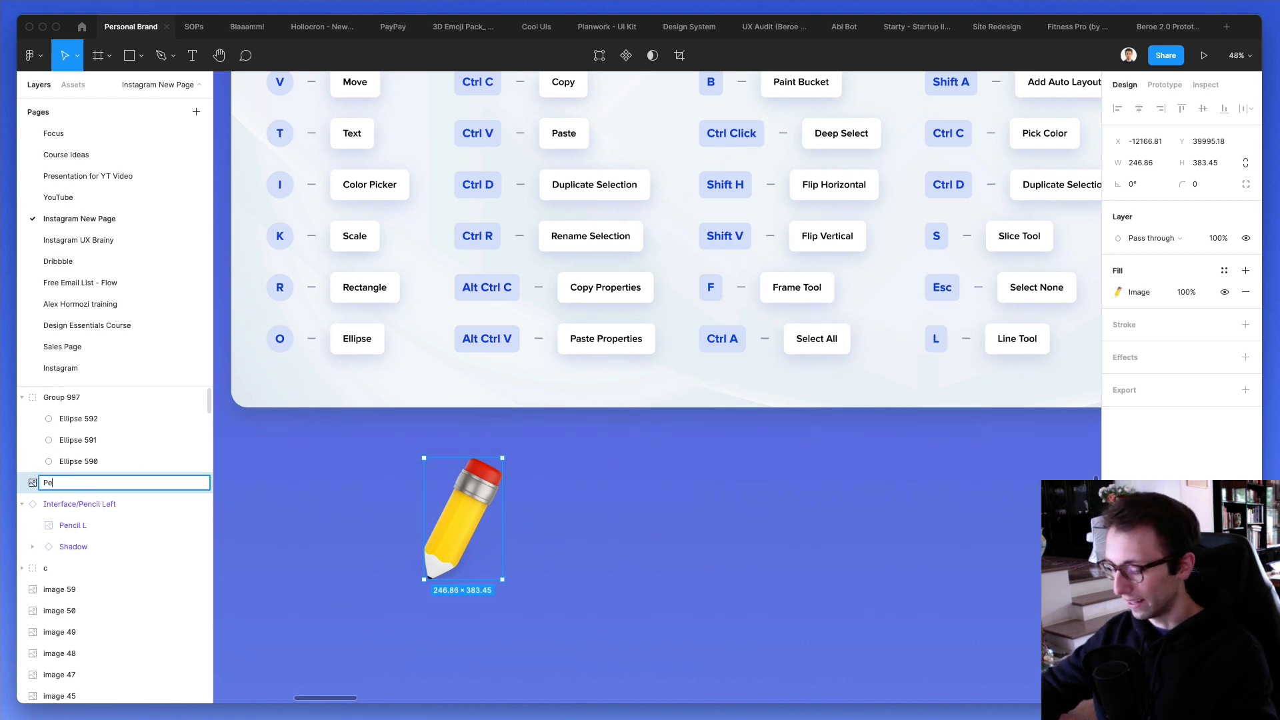
key(Return)
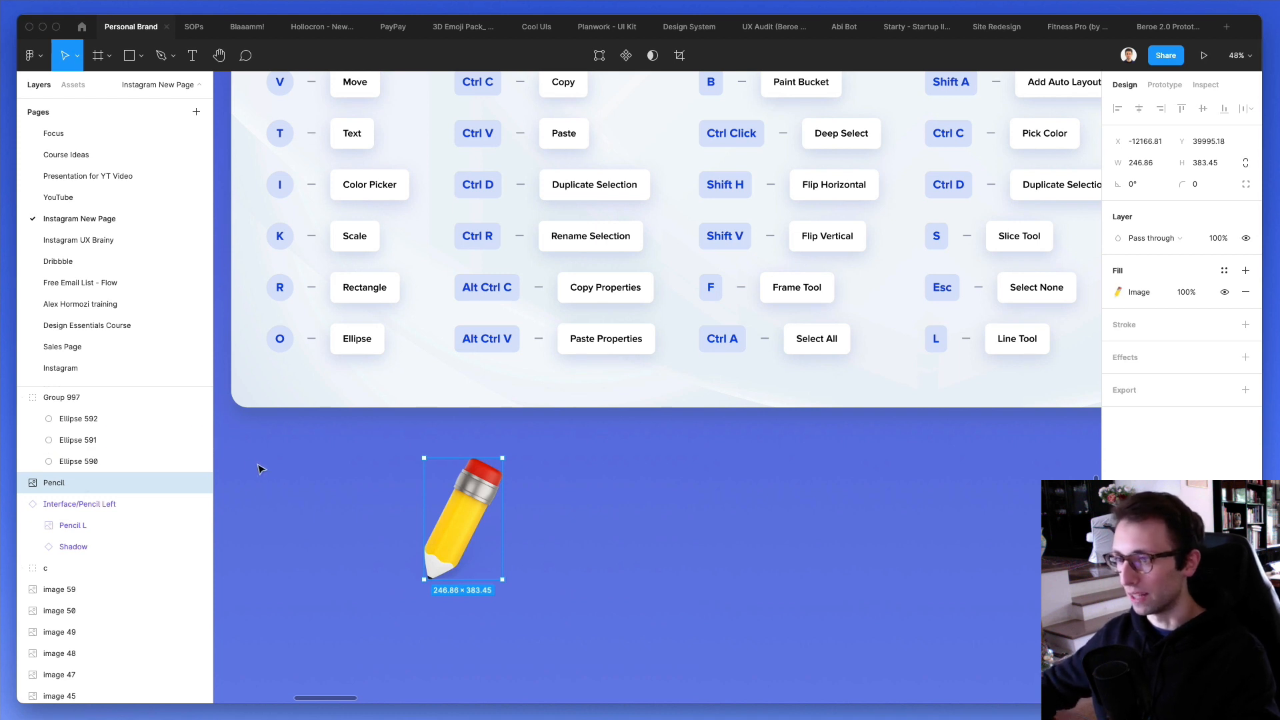
scroll(297, 459, up, 2)
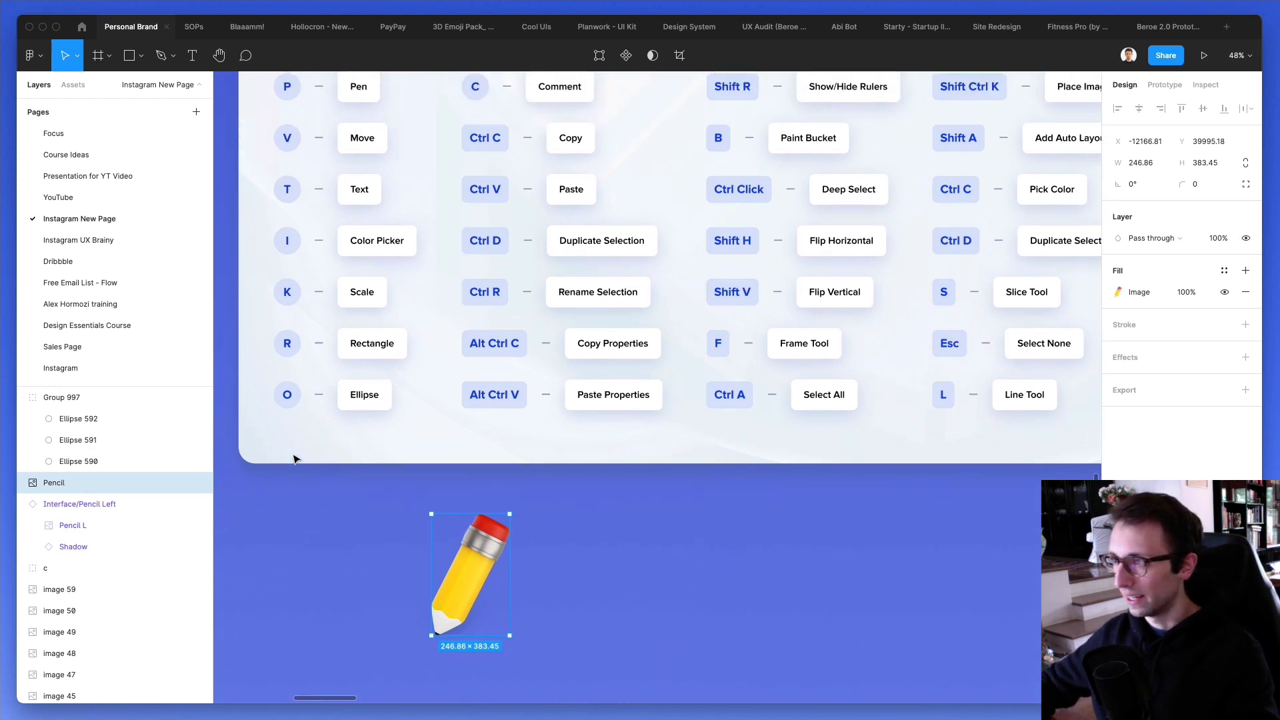
click(611, 493)
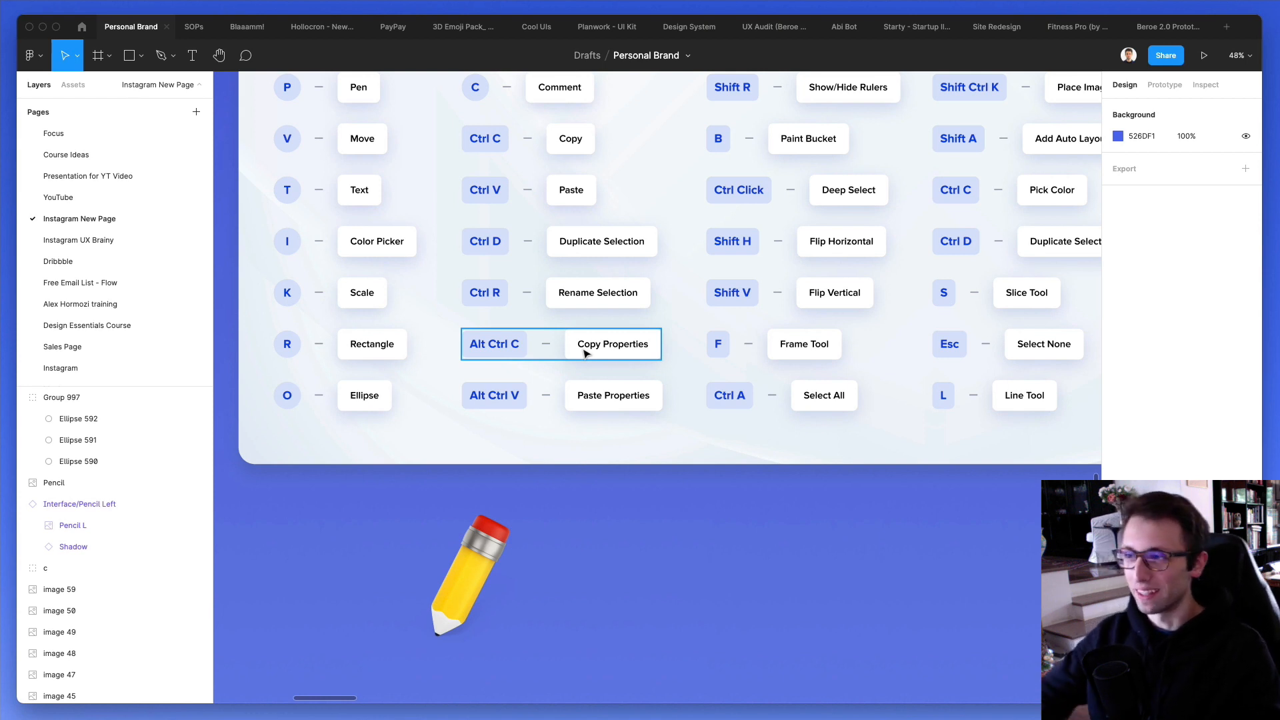
- Draw a square about 368 px wide beside the pencil and set its corner radius to 51
scroll(669, 576, down, 2)
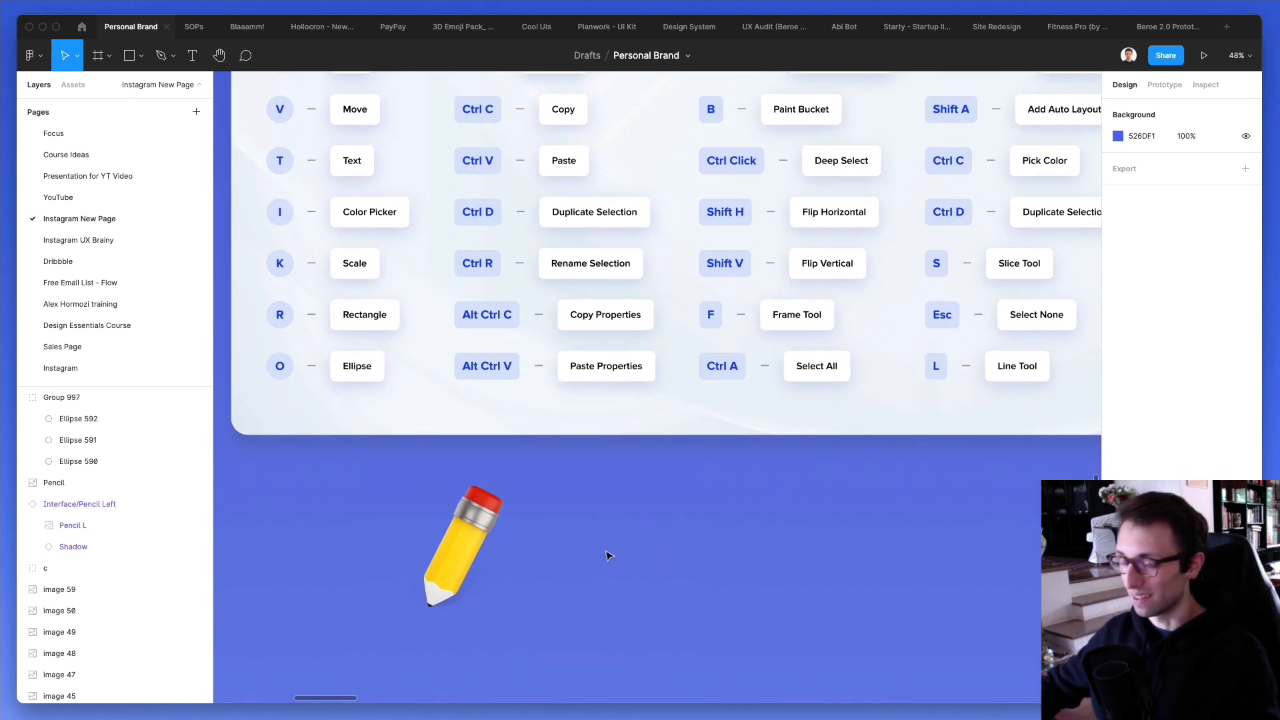
key(r)
drag(587, 488, 703, 604)
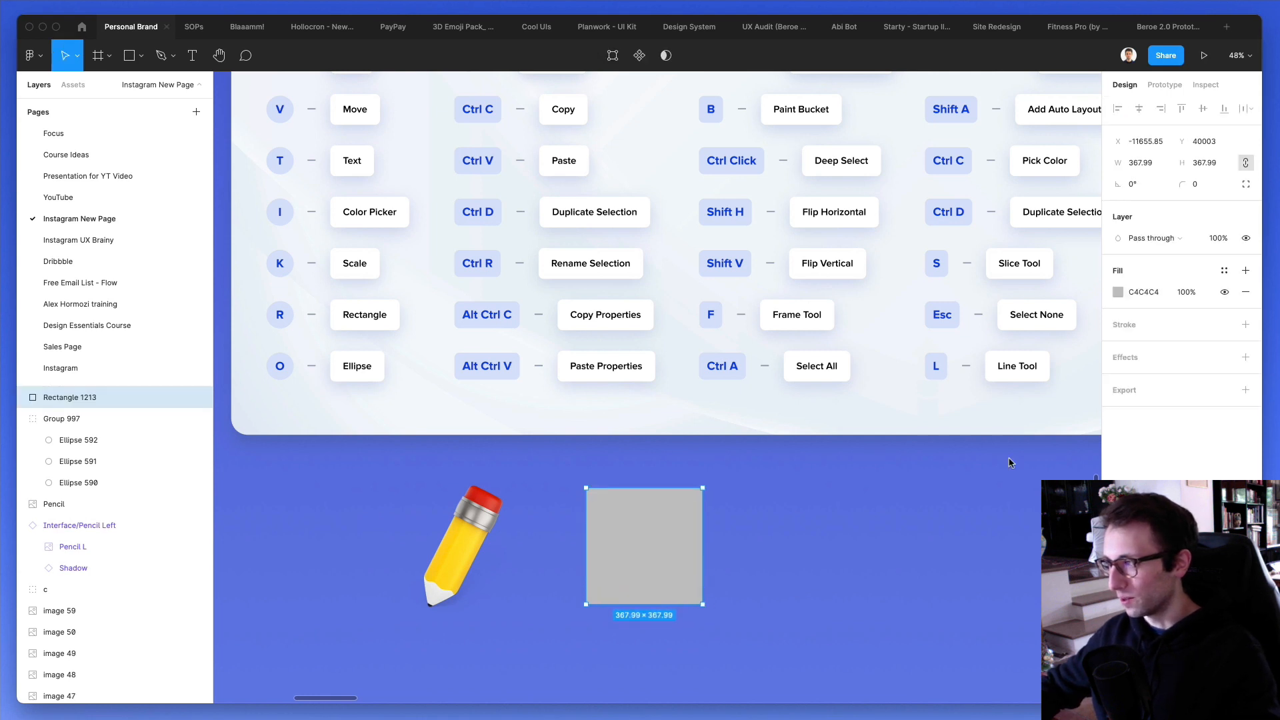
drag(1182, 184, 591, 165)
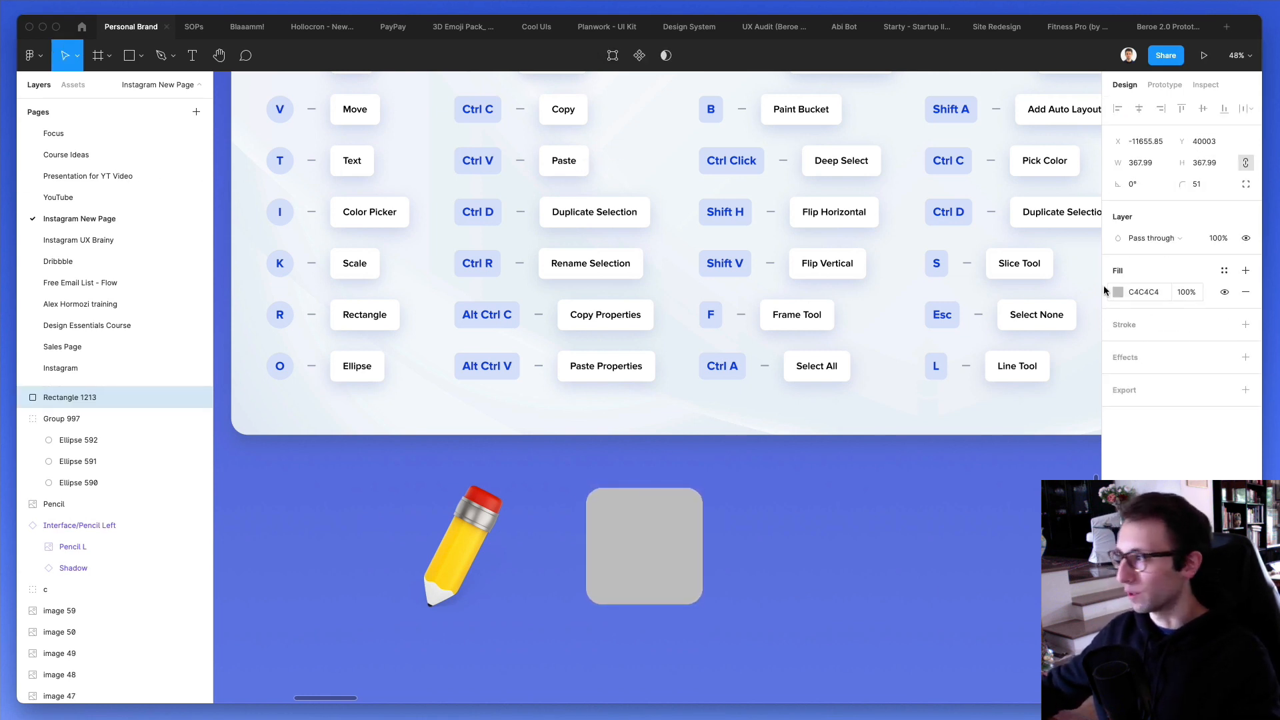
- Fill the rounded square with a linear gradient from purple to blue 001AFF, with the blue stop fully opaque
click(1119, 292)
click(961, 295)
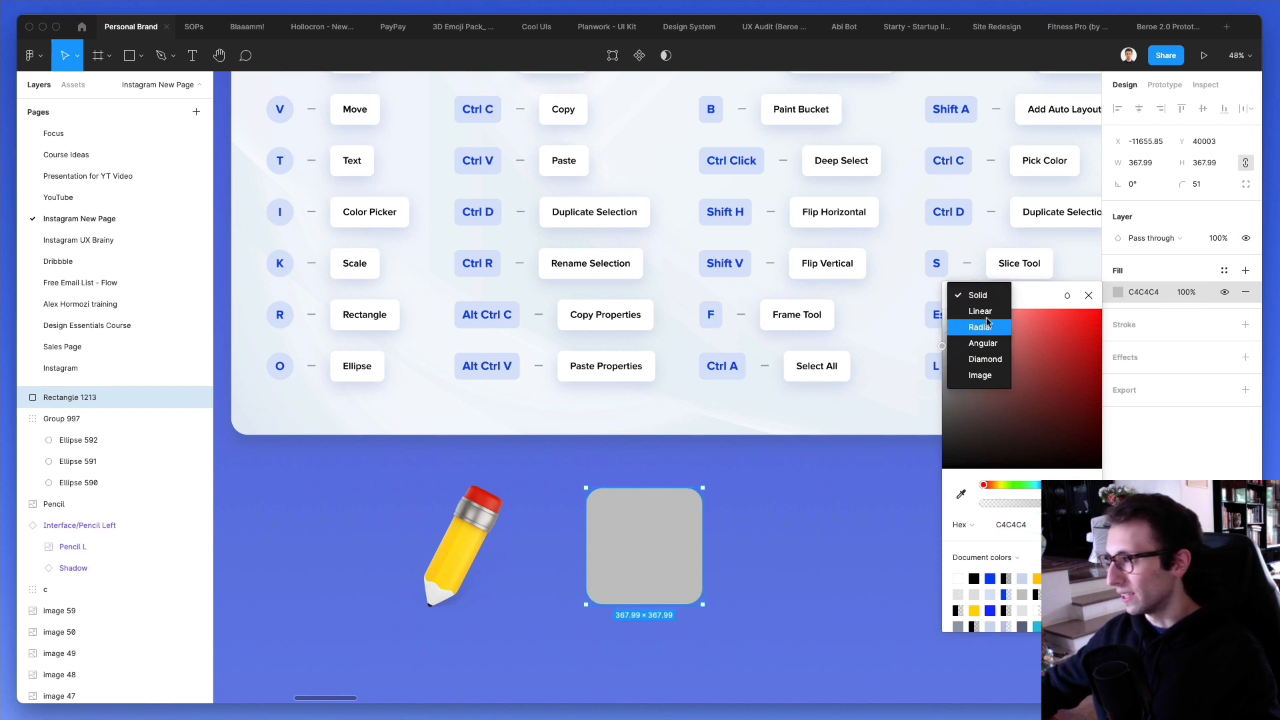
click(980, 311)
drag(1081, 358, 1107, 354)
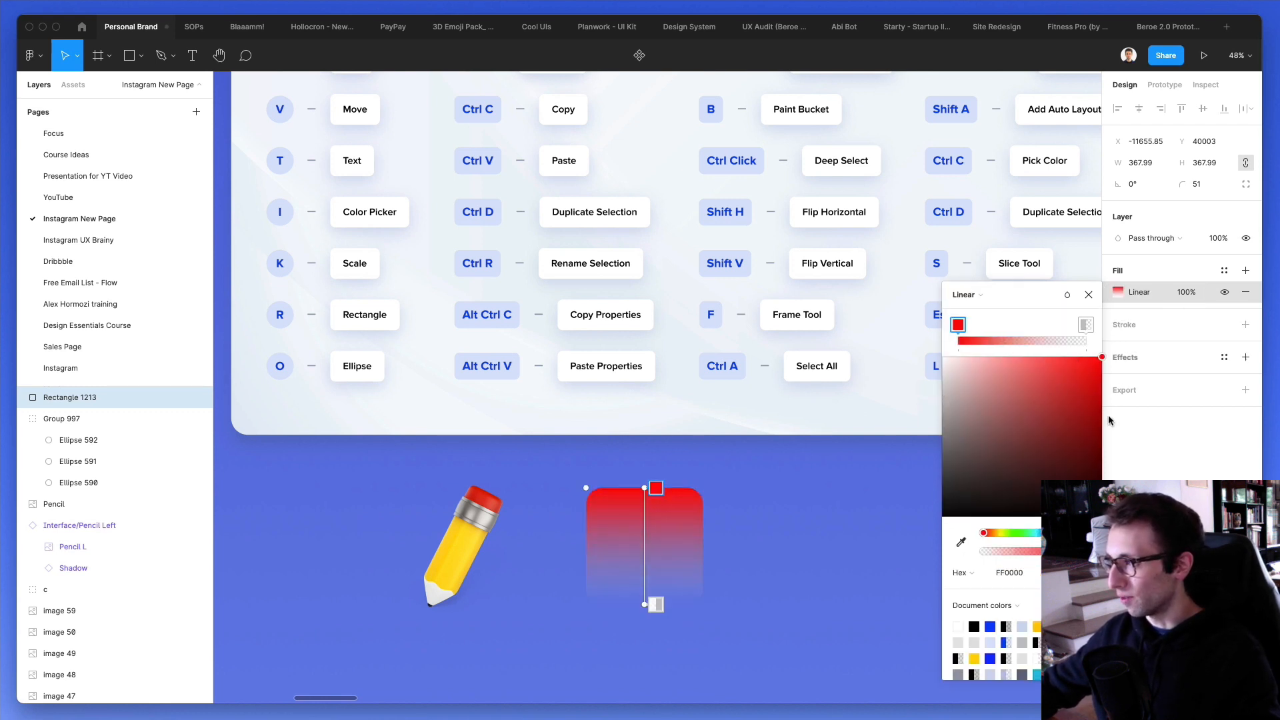
click(1066, 533)
click(1084, 326)
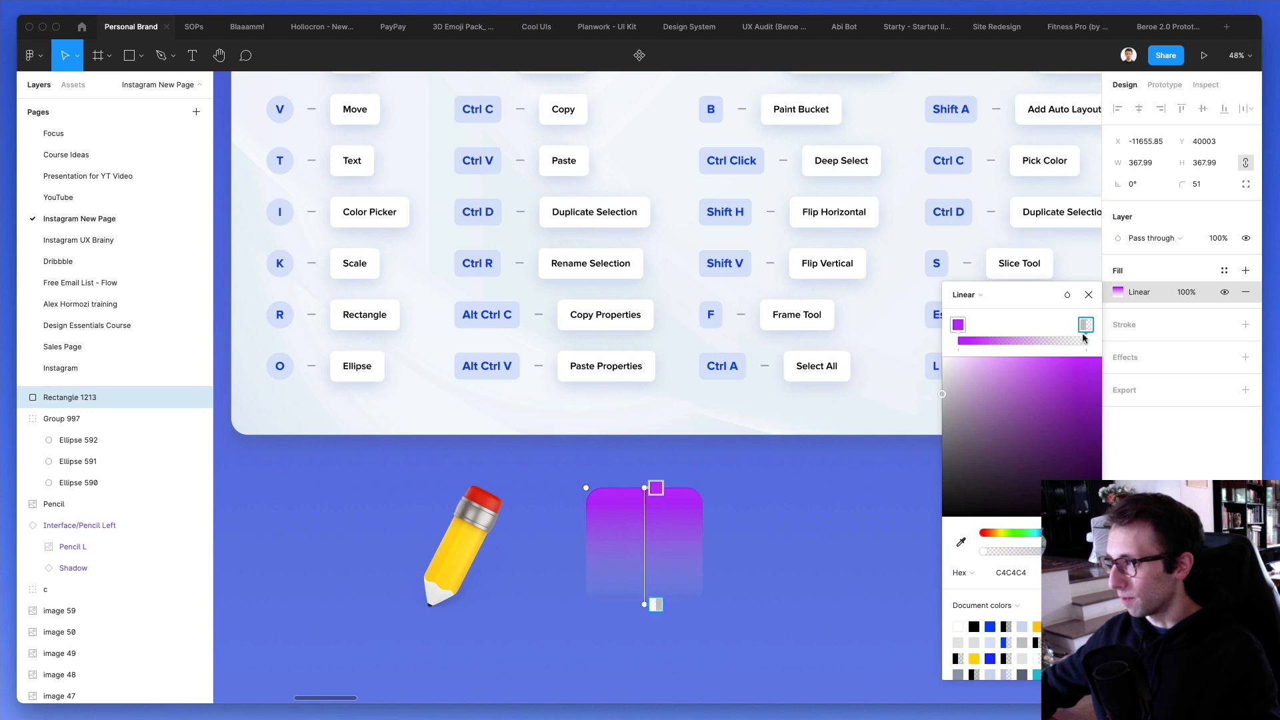
drag(1021, 496, 1107, 353)
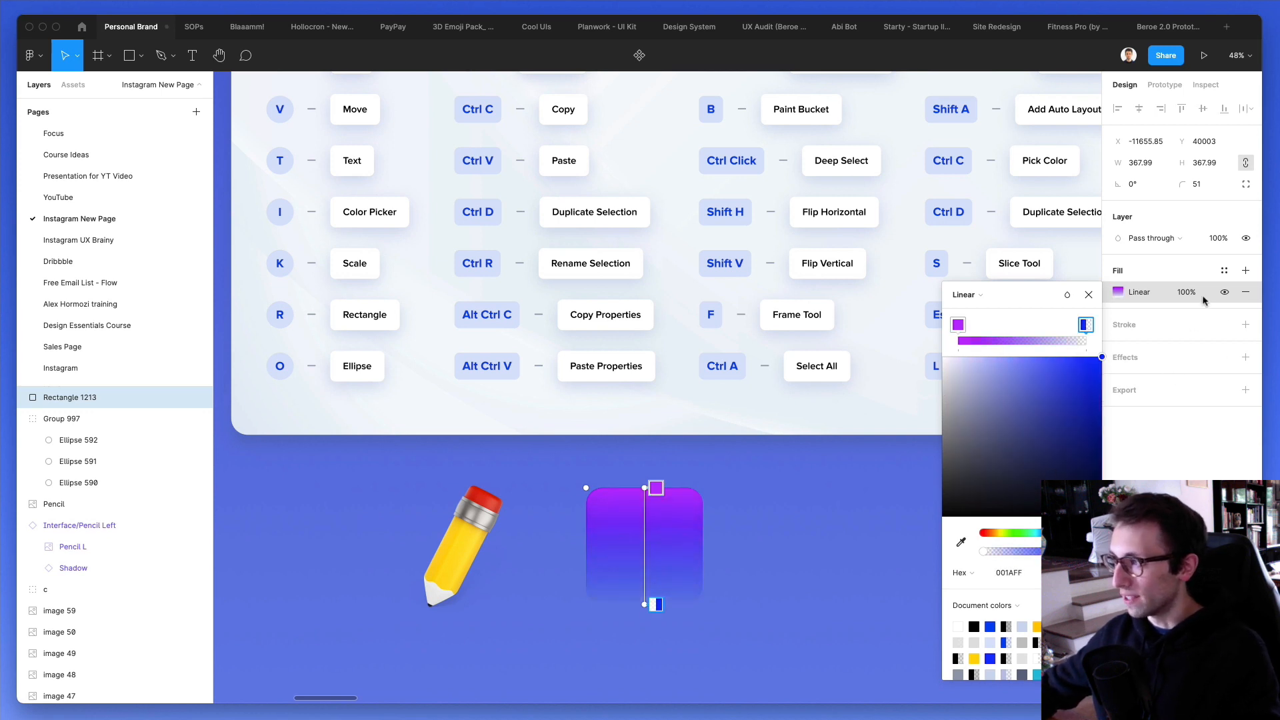
drag(1028, 552, 1094, 553)
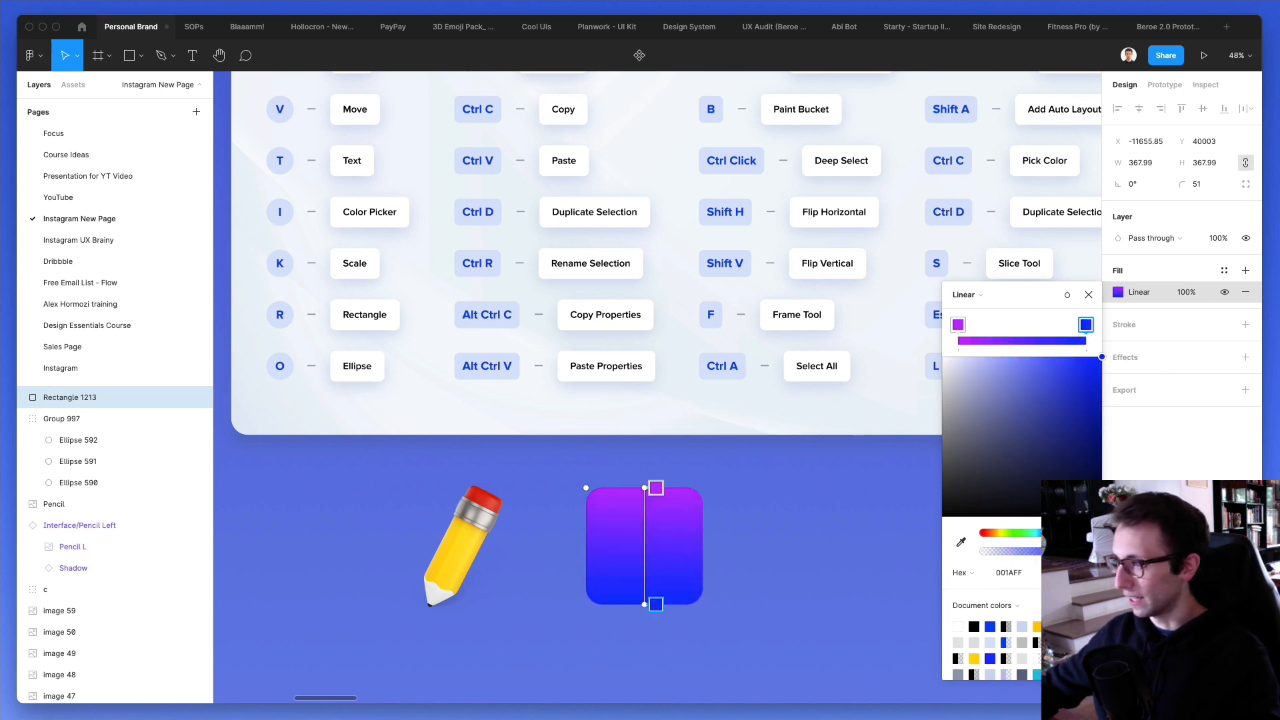
click(1133, 361)
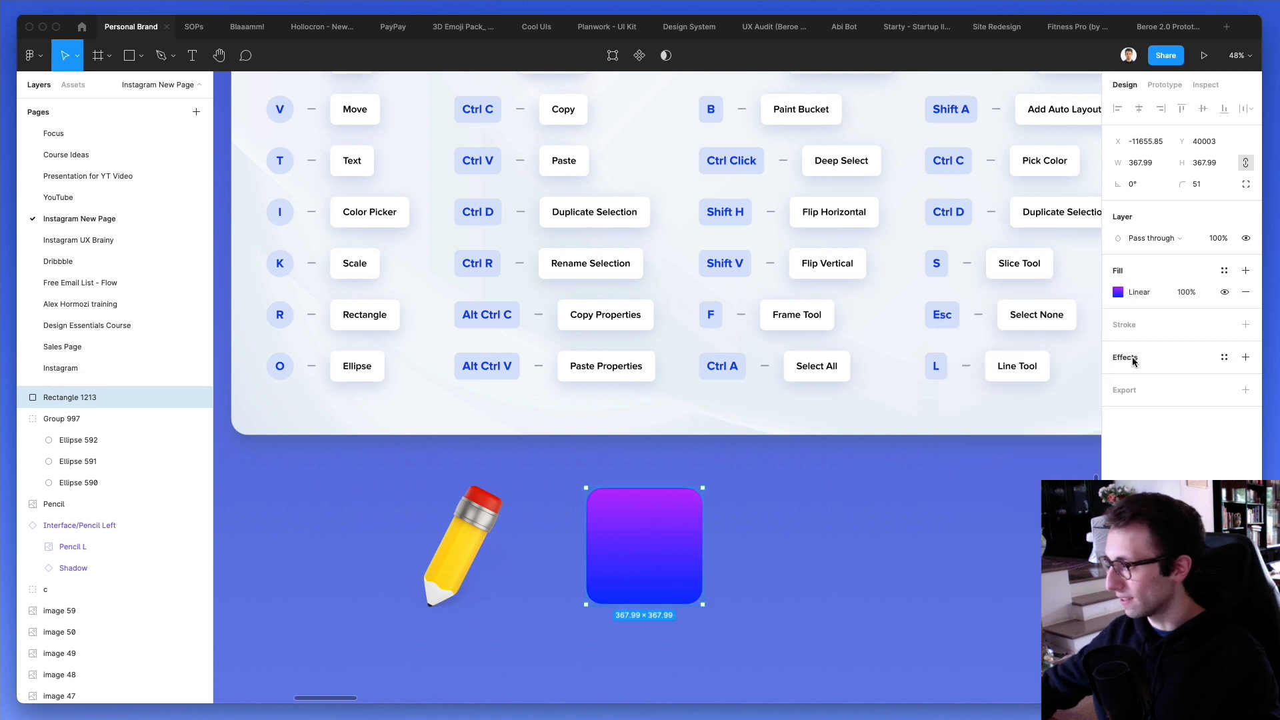
- Add a drop shadow to the gradient square with a blur of 94 and a white colour, and deselect the square
click(1127, 364)
click(1118, 379)
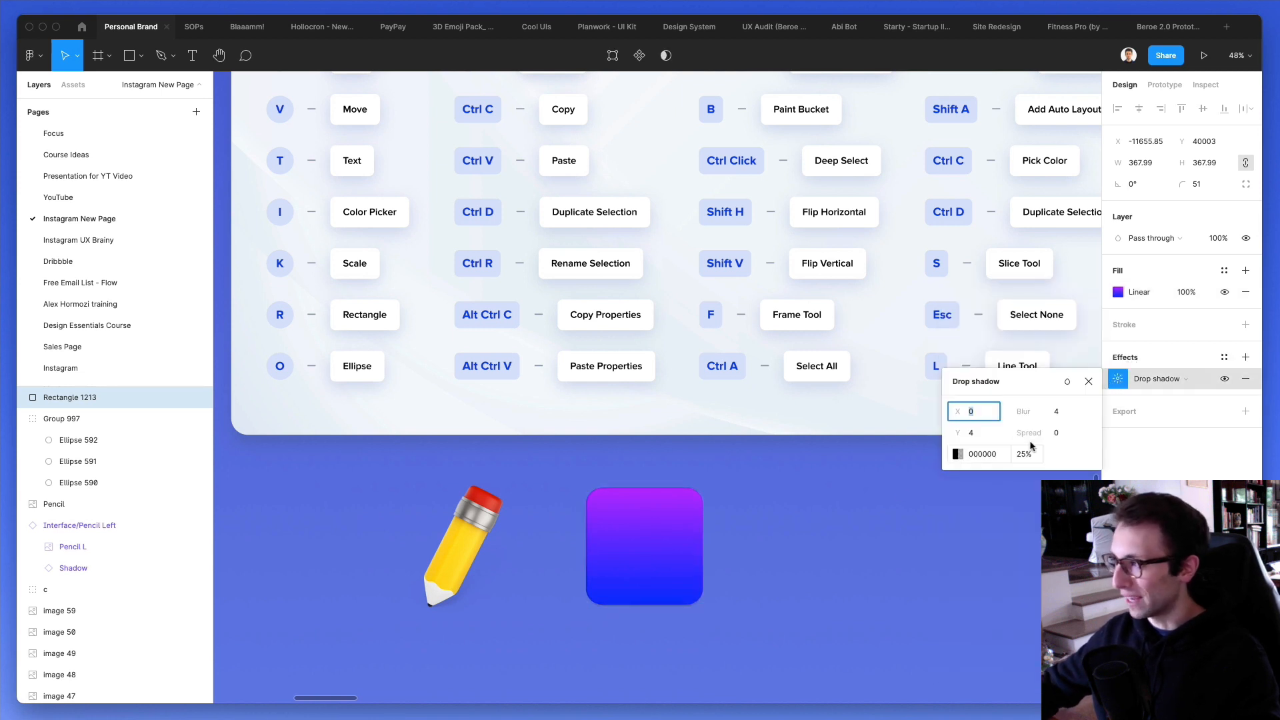
click(1061, 412)
text(14)
key(Return)
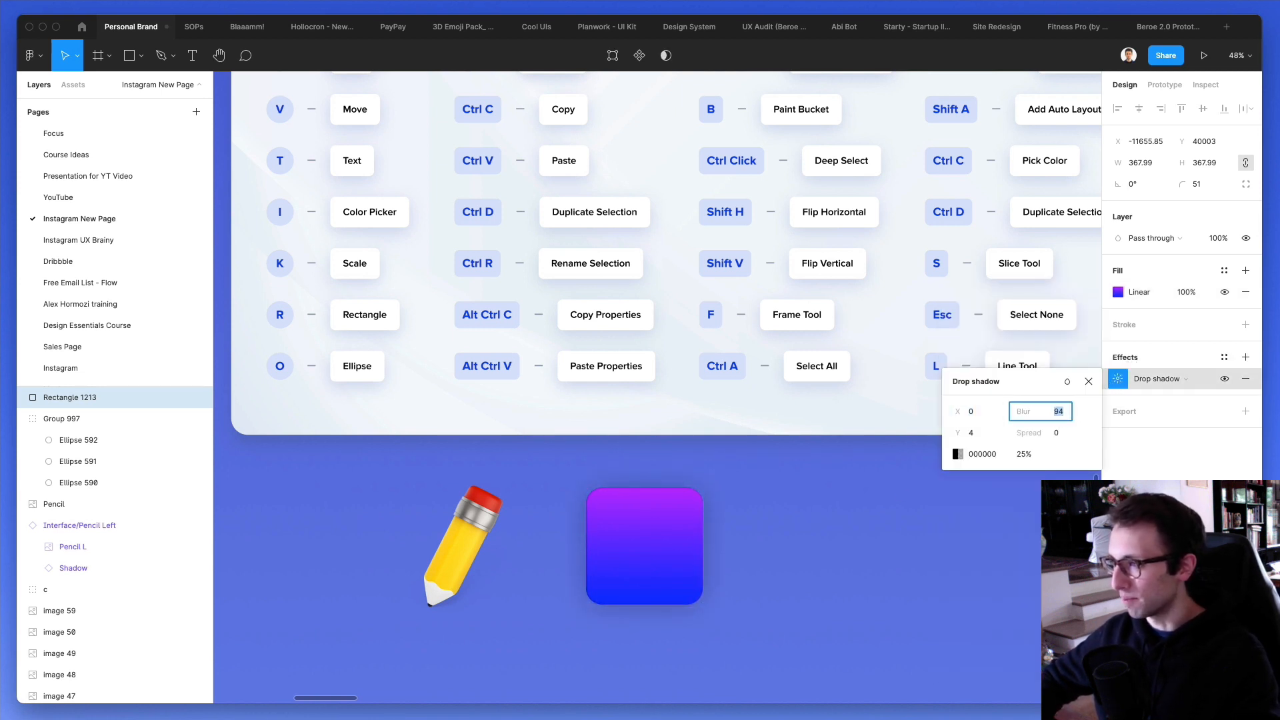
click(958, 455)
drag(867, 402, 641, 191)
click(719, 537)
- Draw a second square about 284 px wide, apply the gradient square's copied properties to it and deselect it
key(r)
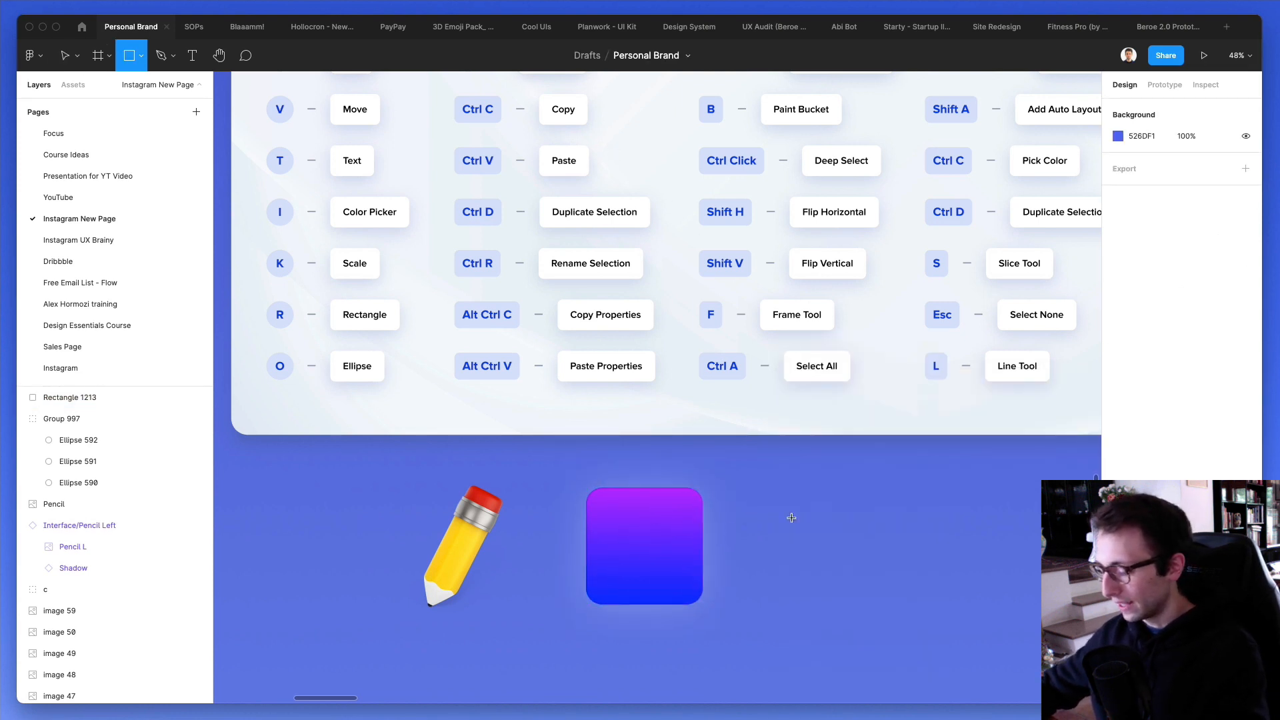
drag(819, 545, 865, 591)
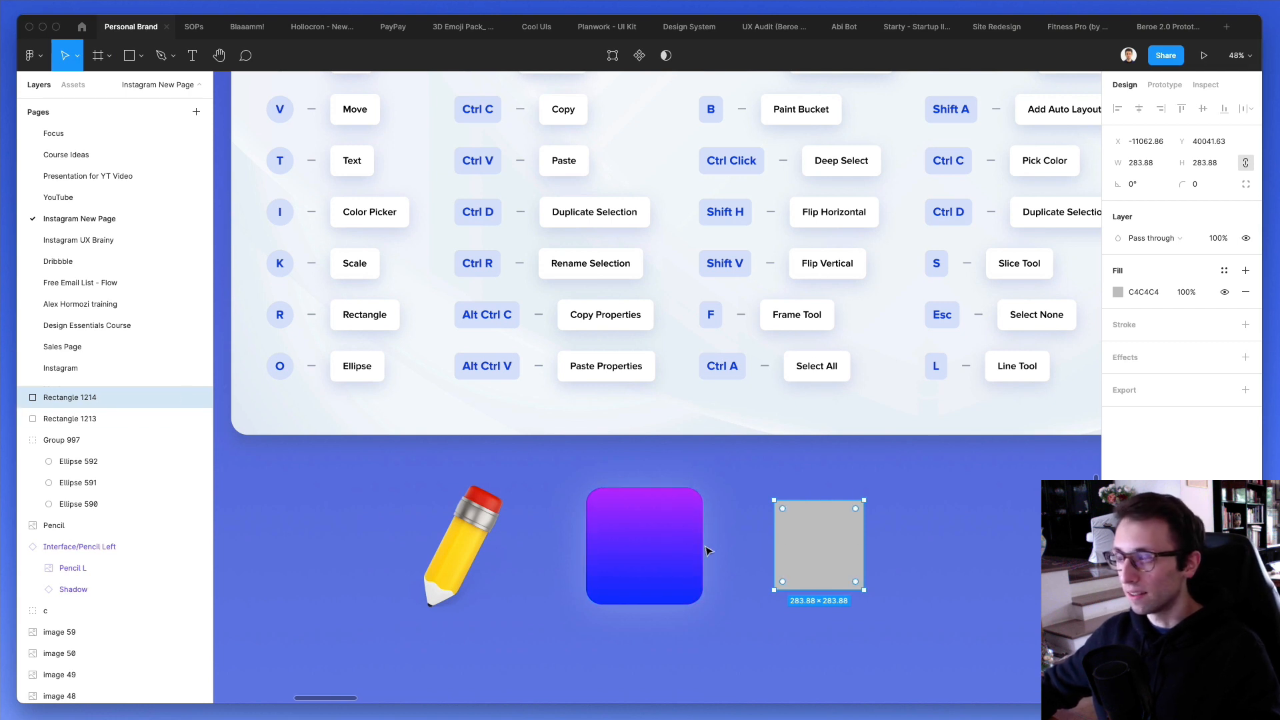
click(660, 564)
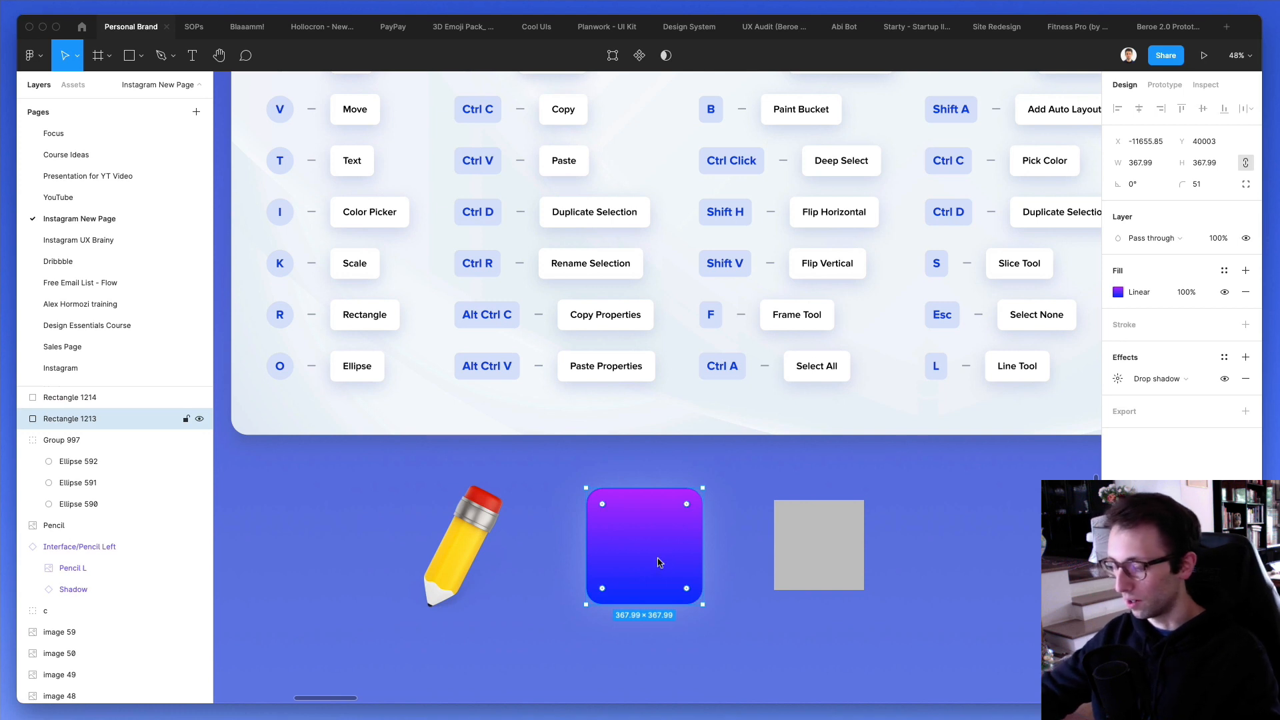
click(820, 572)
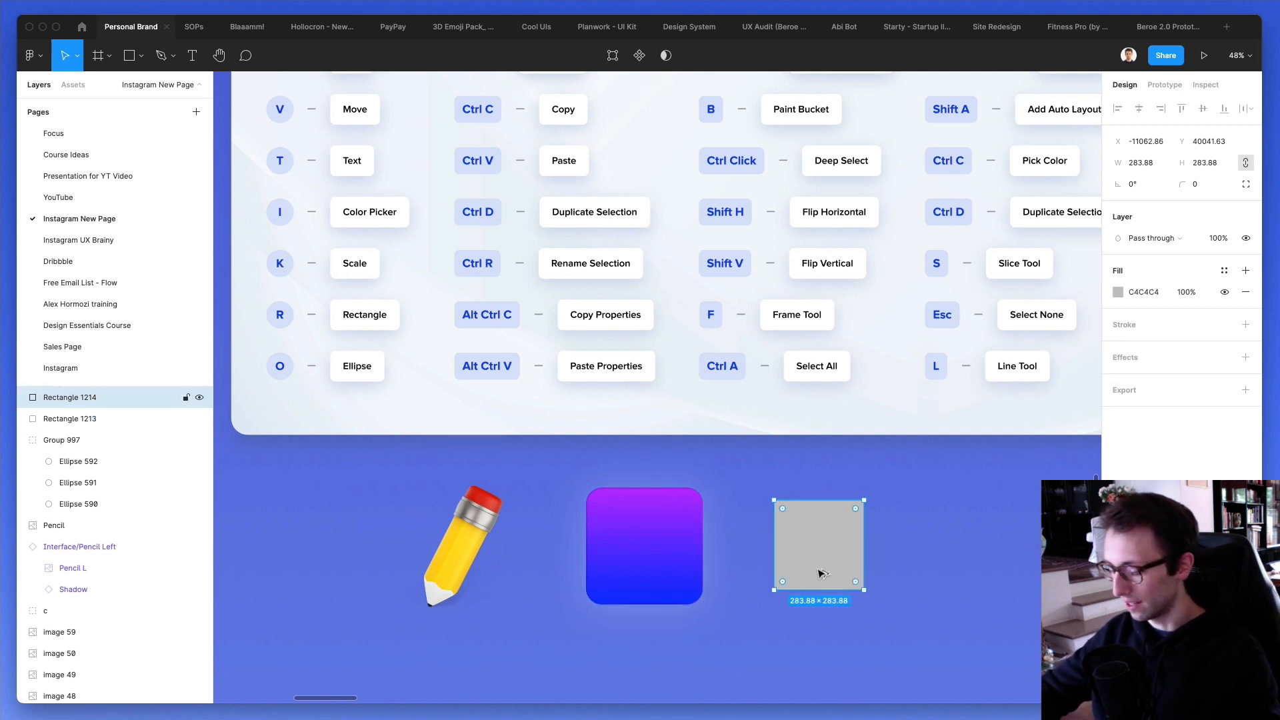
key(ctrl+alt+v)
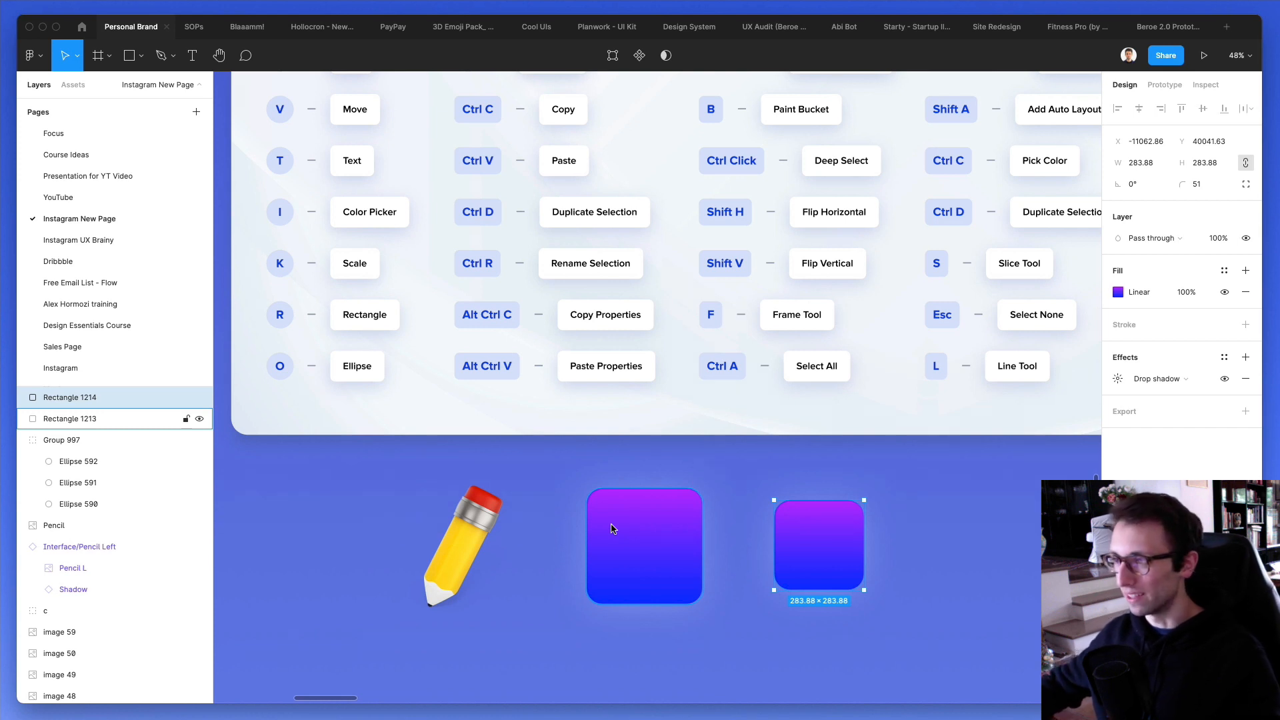
scroll(612, 529, up, 3)
scroll(613, 529, right, 2)
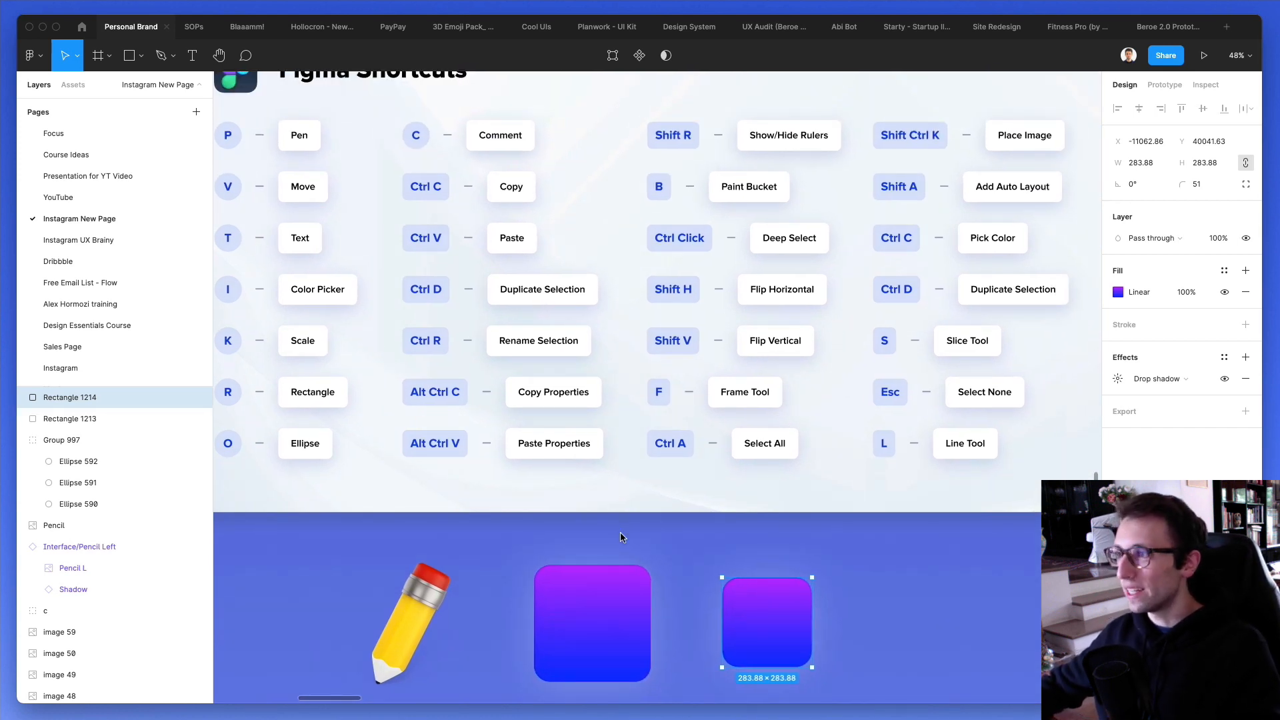
click(674, 591)
- Show the canvas rulers using the Show/Hide Rulers command listed on the reference card
scroll(680, 500, up, 2)
scroll(680, 500, up, 1)
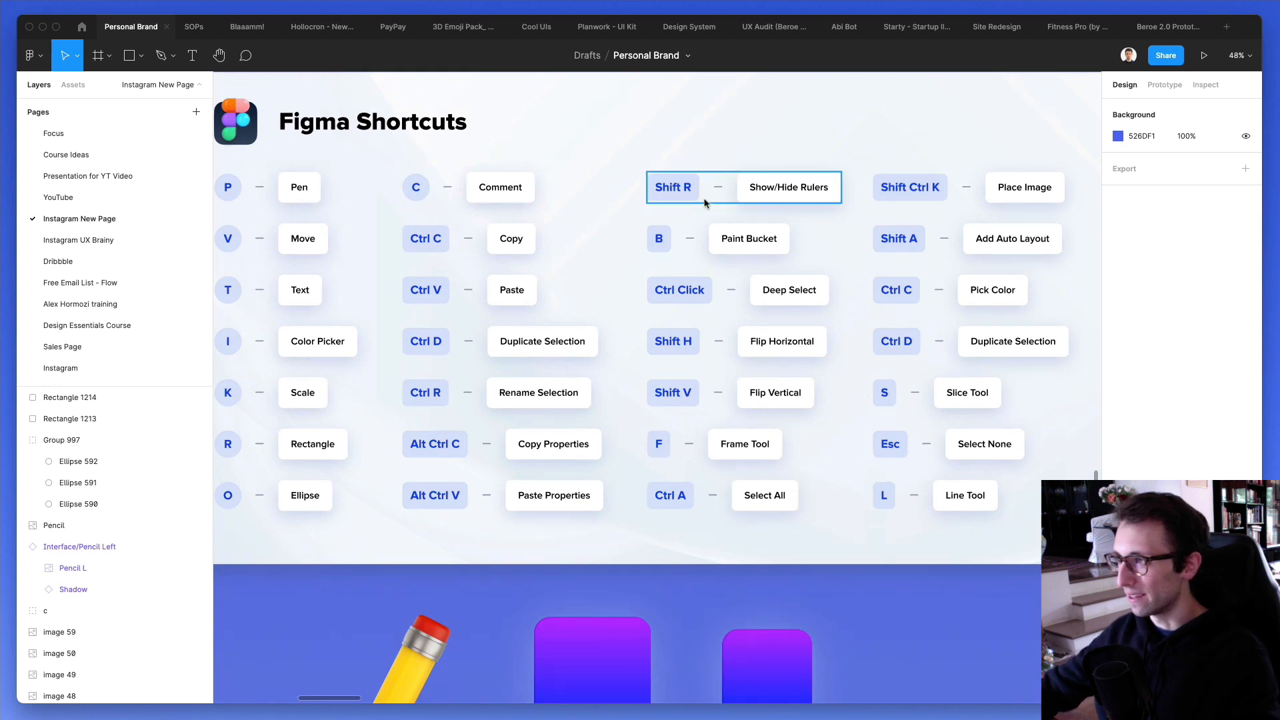
scroll(691, 205, down, 3)
scroll(691, 204, up, 1)
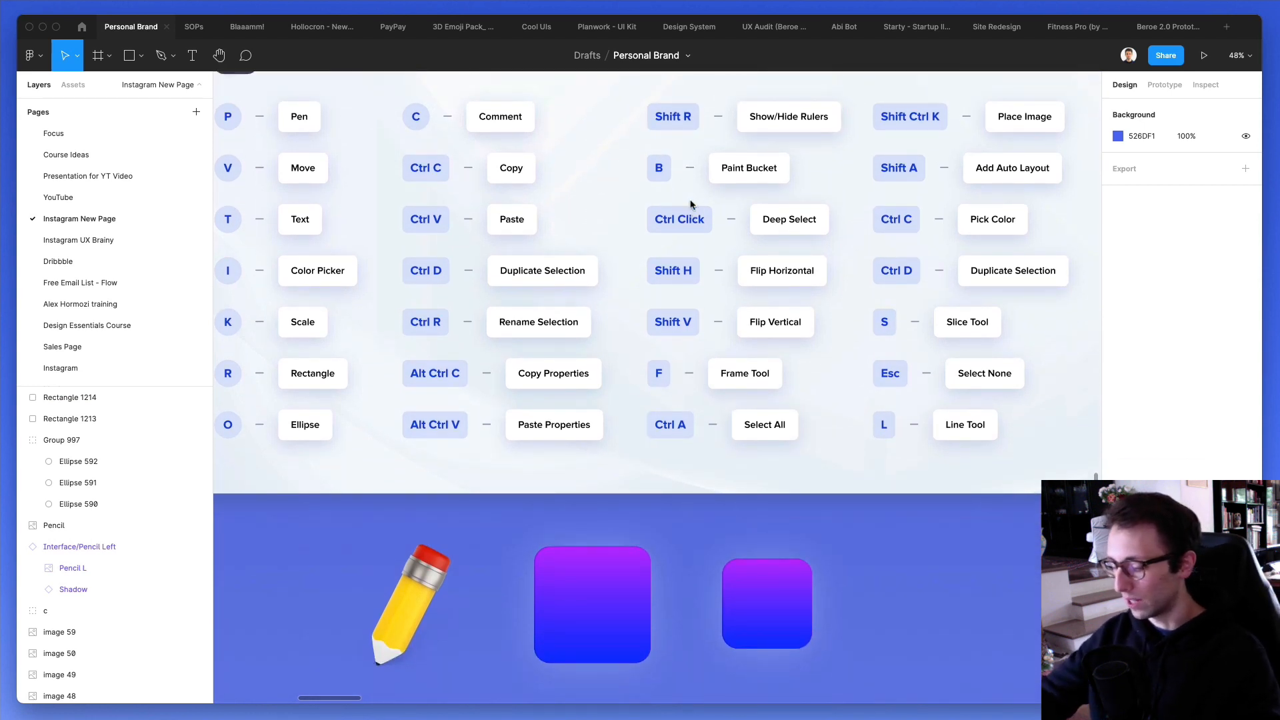
key(shift+r)
scroll(830, 130, up, 1)
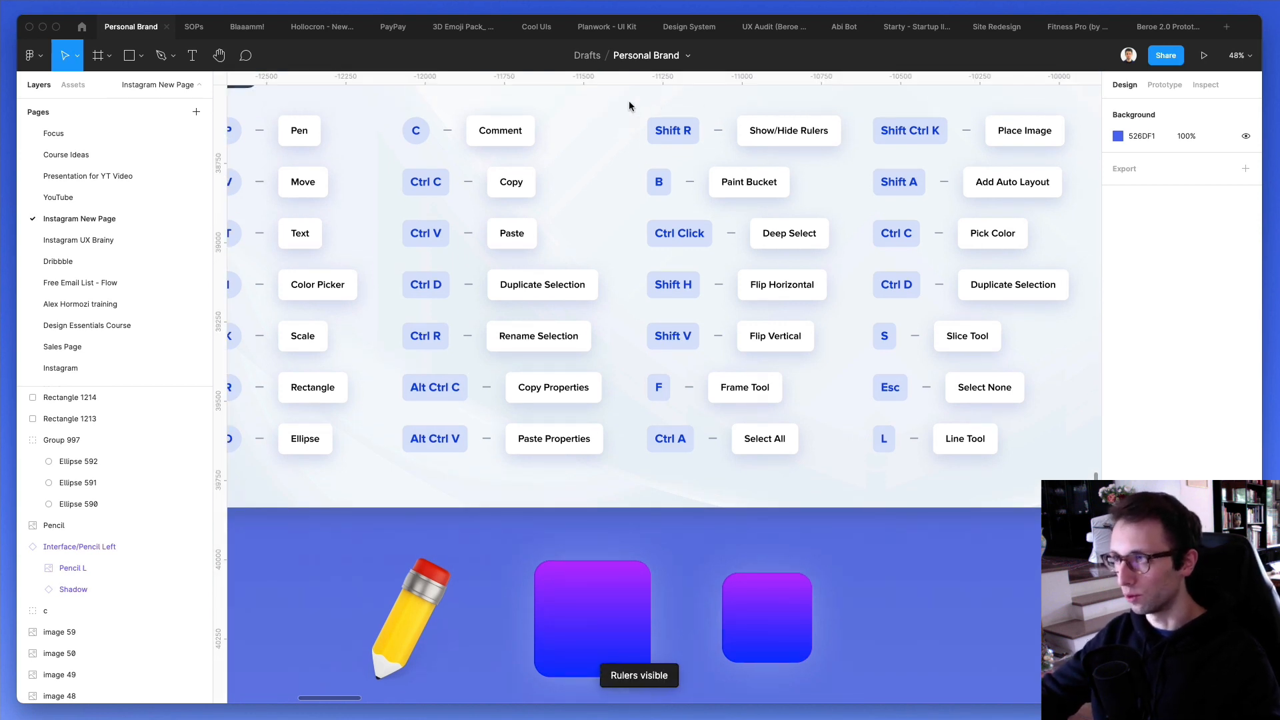
- Select the shortcuts card frame to check its extents on the rulers, and deselect it
drag(624, 80, 558, 90)
click(632, 202)
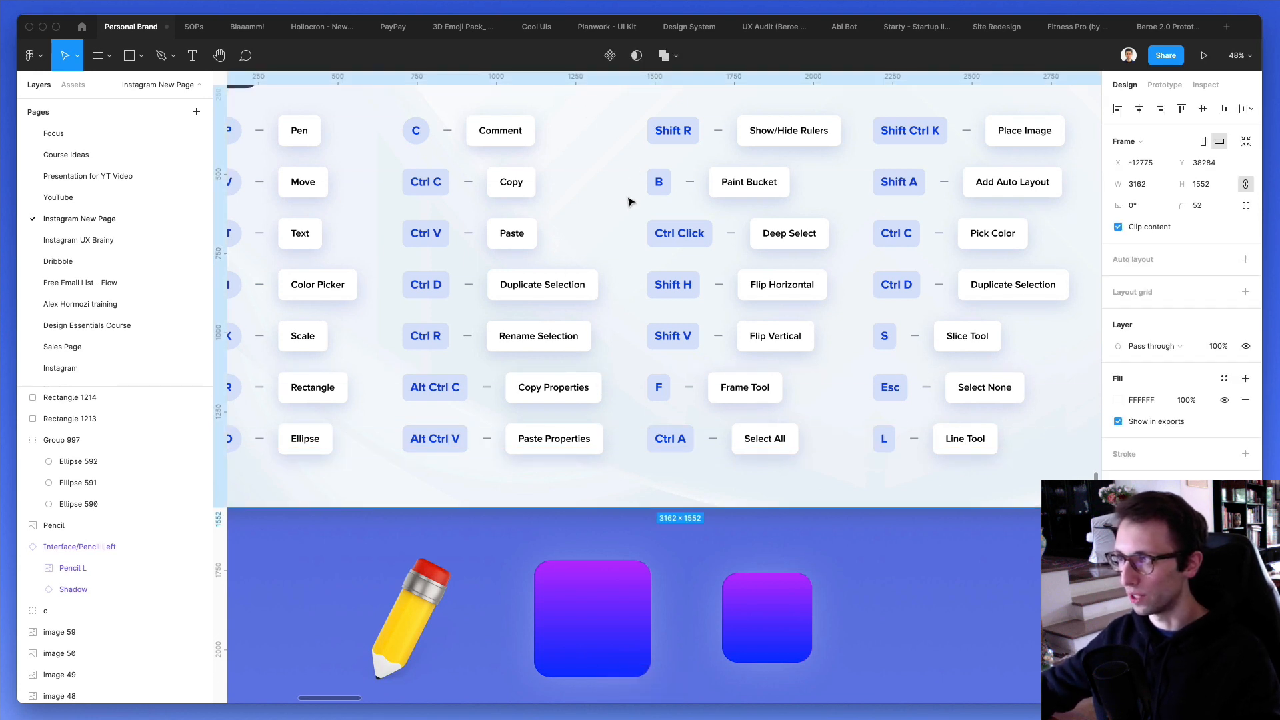
scroll(629, 203, up, 5)
scroll(608, 220, up, 3)
scroll(620, 209, right, 2)
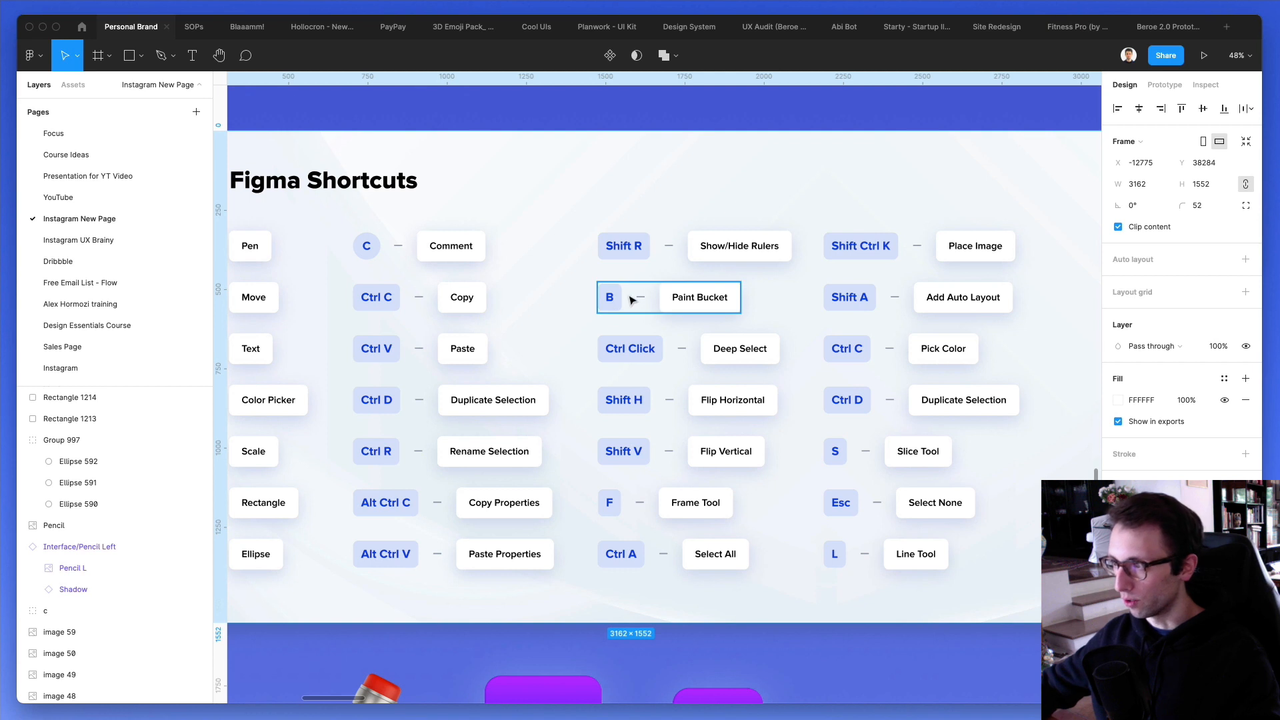
scroll(620, 294, down, 3)
key(Escape)
- Select the two gradient squares beside the pencil and delete them
scroll(633, 260, down, 3)
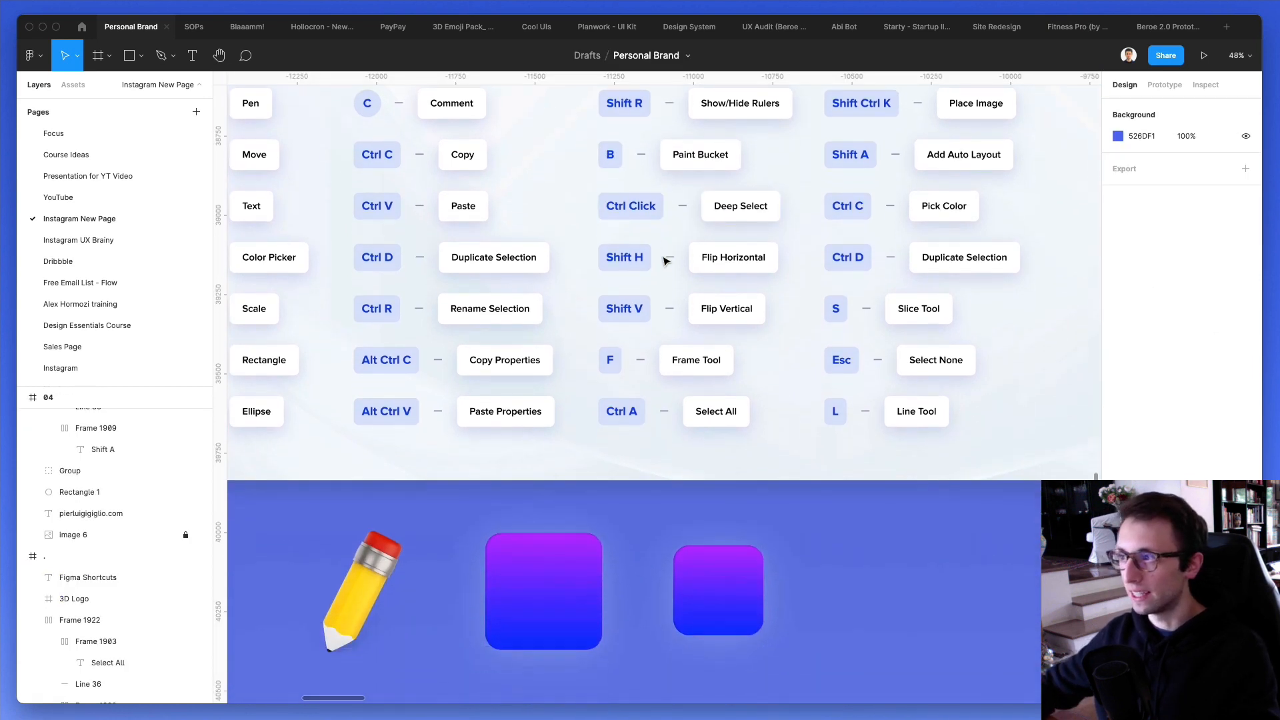
drag(804, 482, 427, 594)
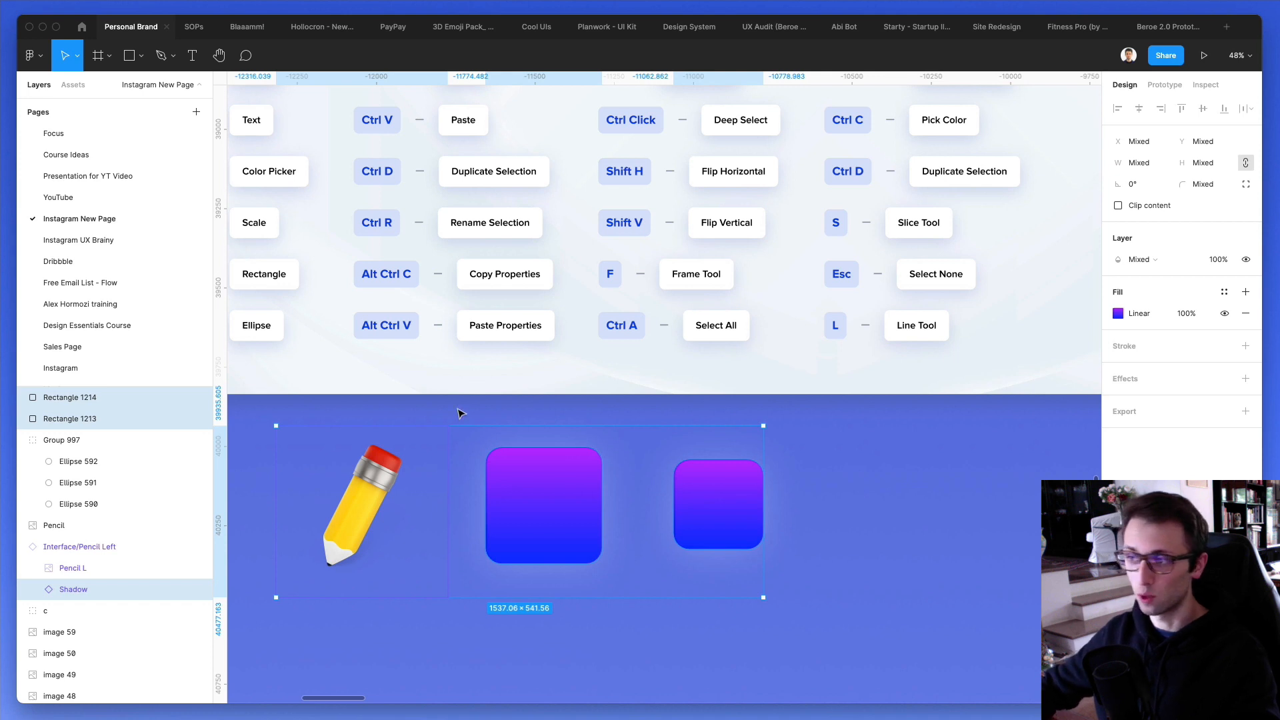
key(Delete)
scroll(803, 542, up, 1)
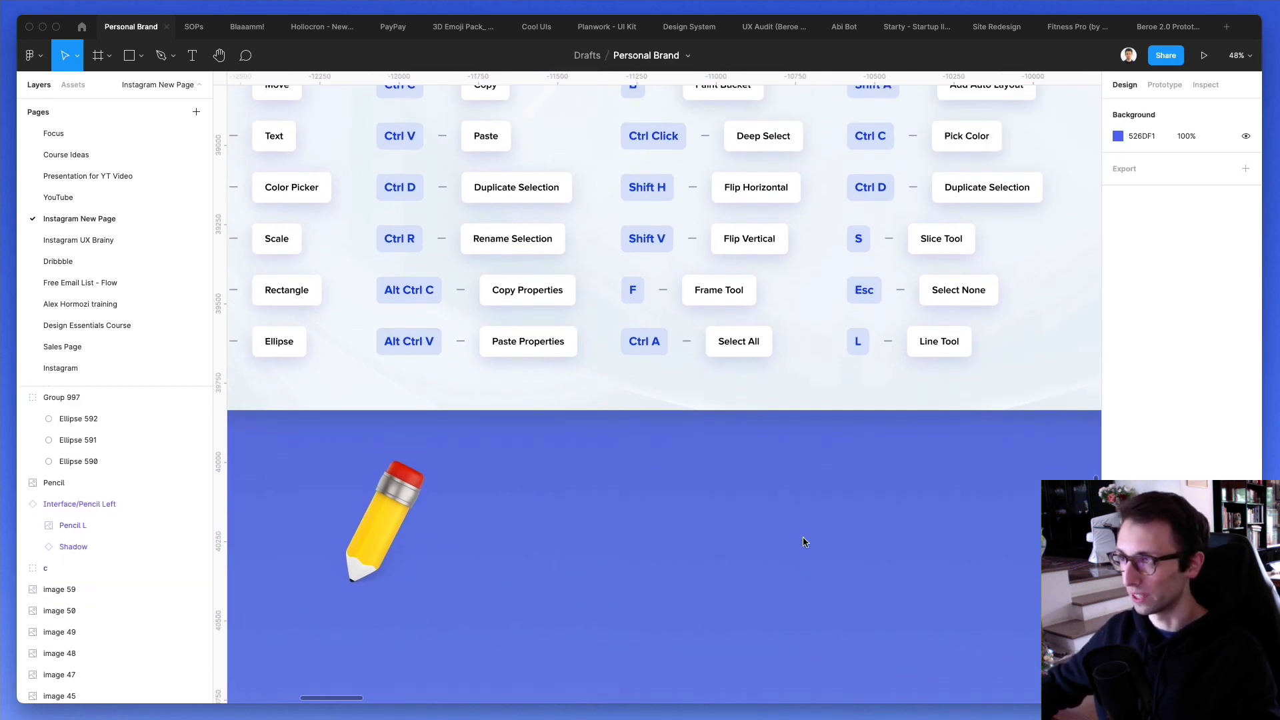
- Select the concentric circle group below the pencil and deep select its magenta centre circle
scroll(547, 431, down, 6)
scroll(547, 431, left, 3)
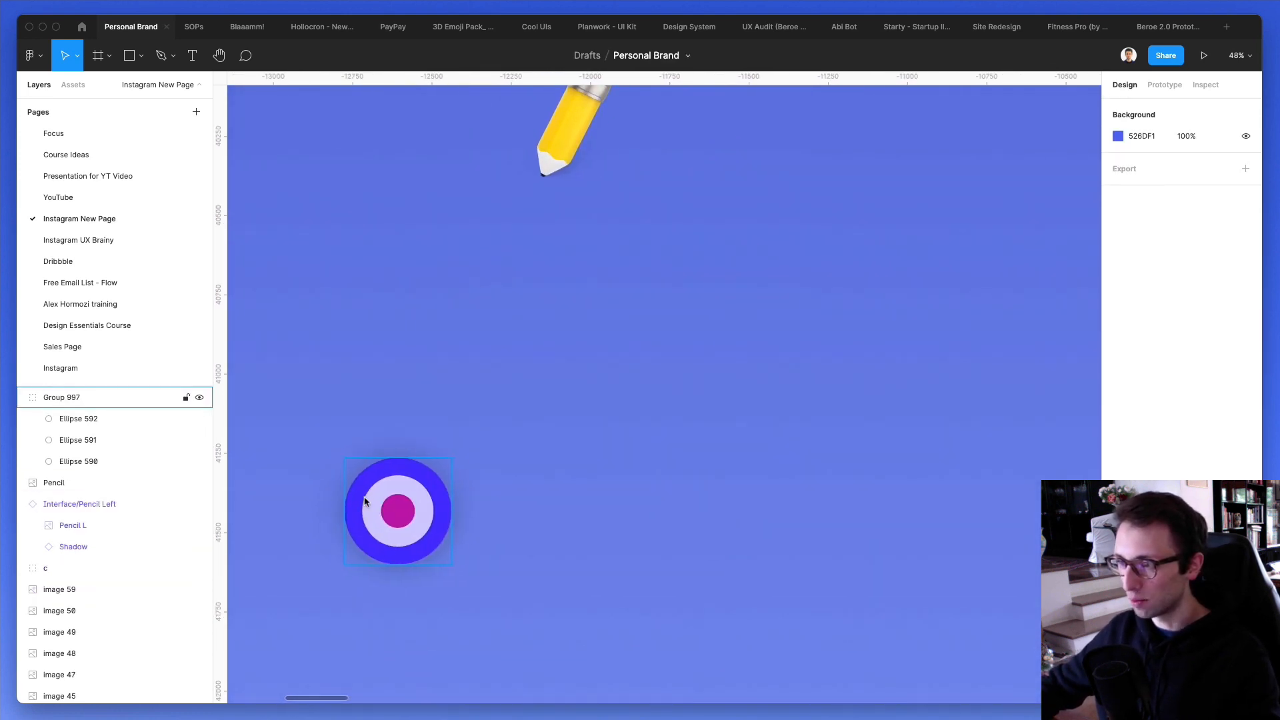
click(365, 502)
scroll(373, 510, up, 5)
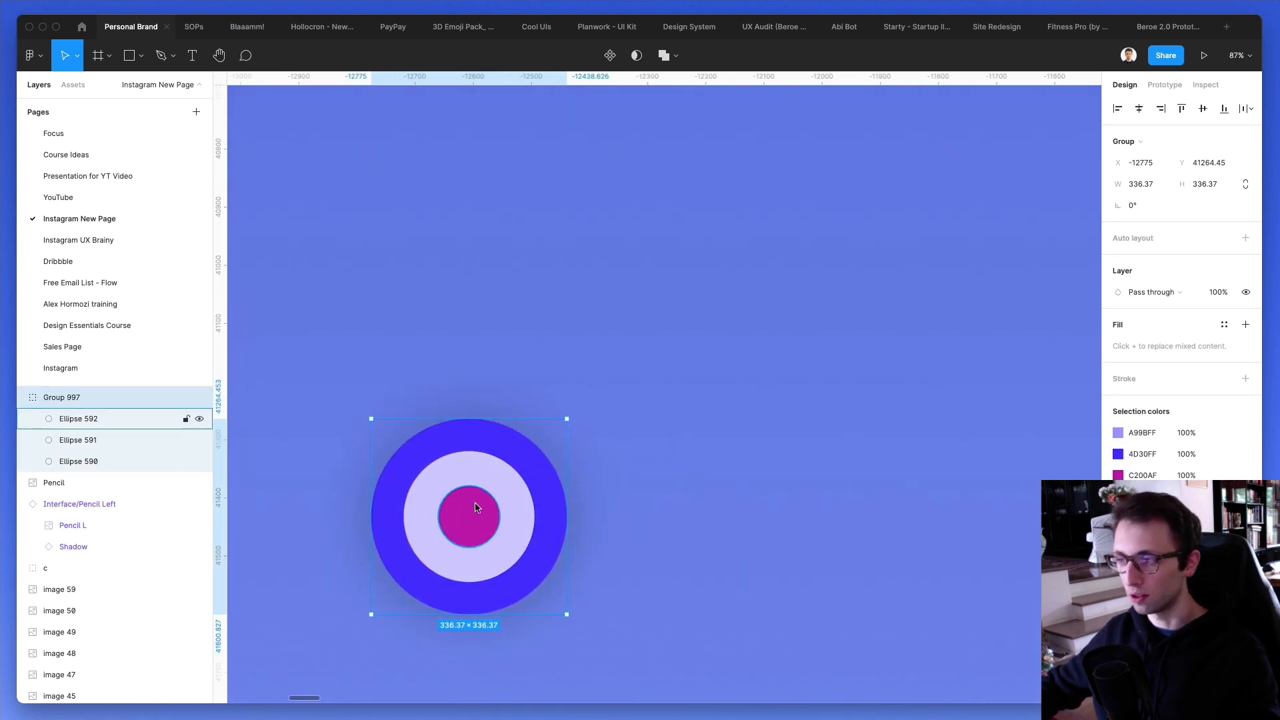
scroll(476, 507, down, 3)
scroll(475, 508, up, 6)
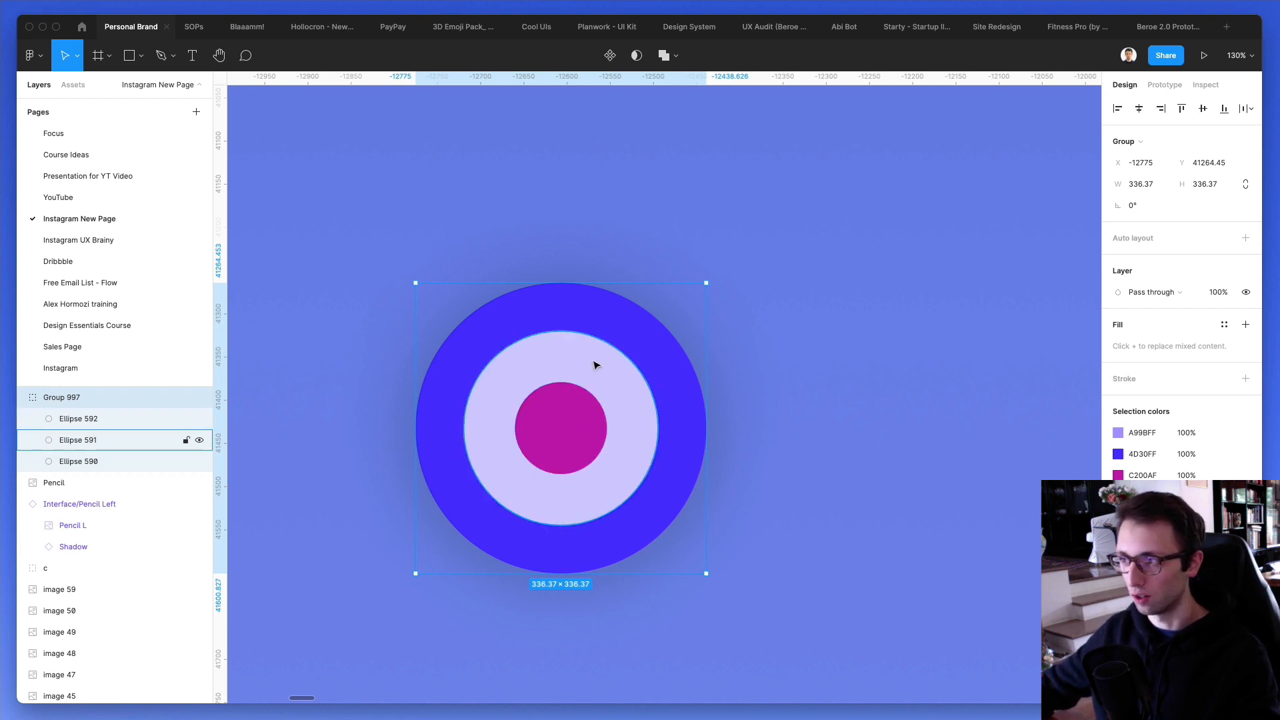
double_click(563, 426)
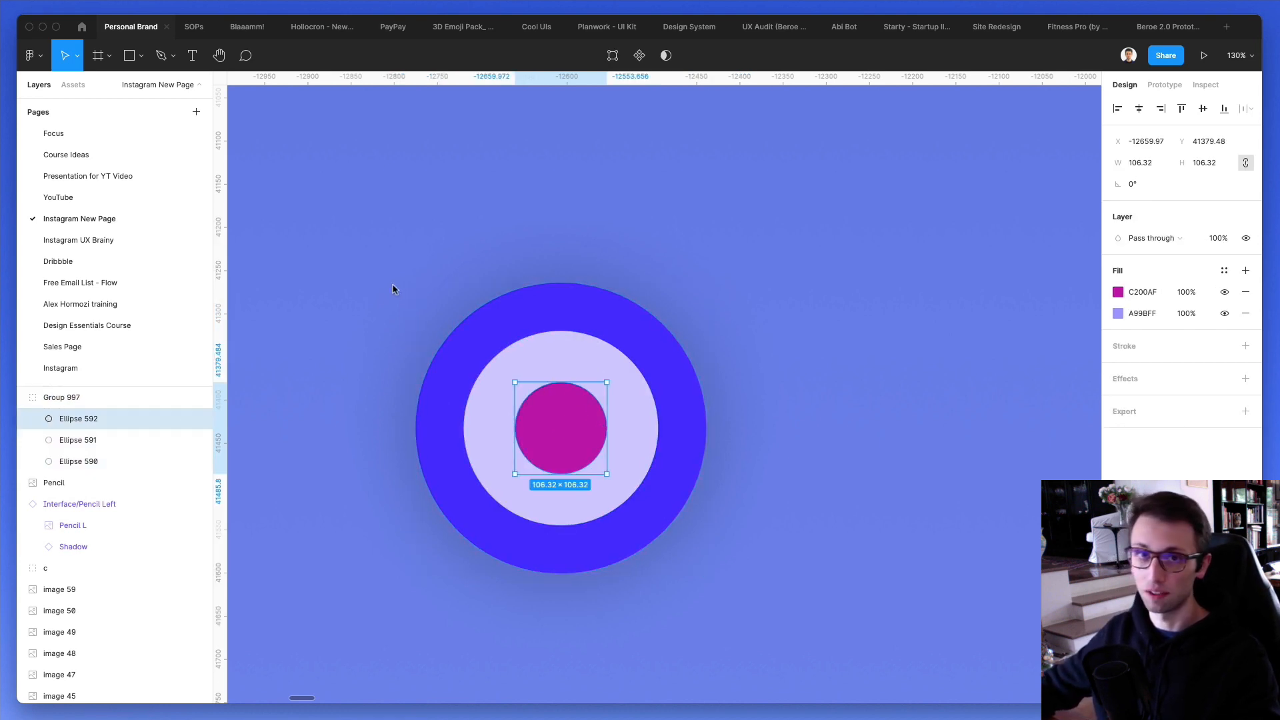
- Deep select the light middle ring and the magenta centre circle in turn, and clear the selection
scroll(518, 317, down, 5)
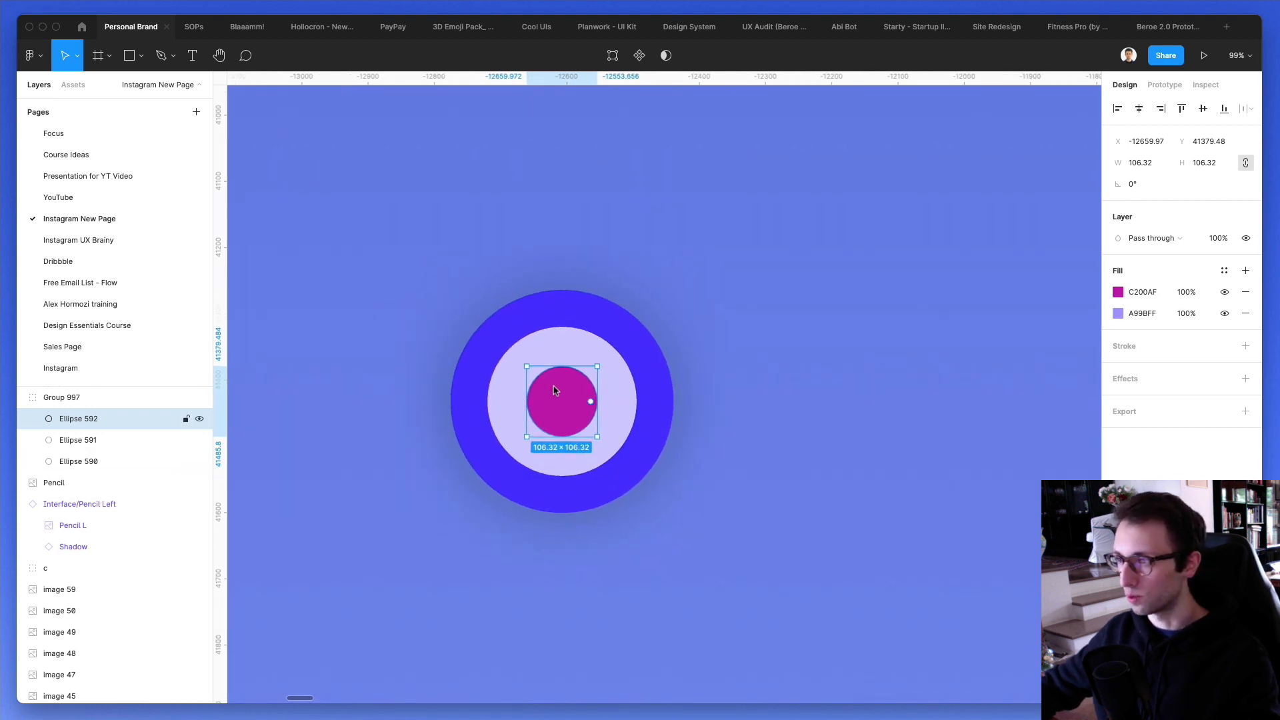
scroll(553, 387, down, 3)
click(577, 364)
click(631, 345)
click(603, 389)
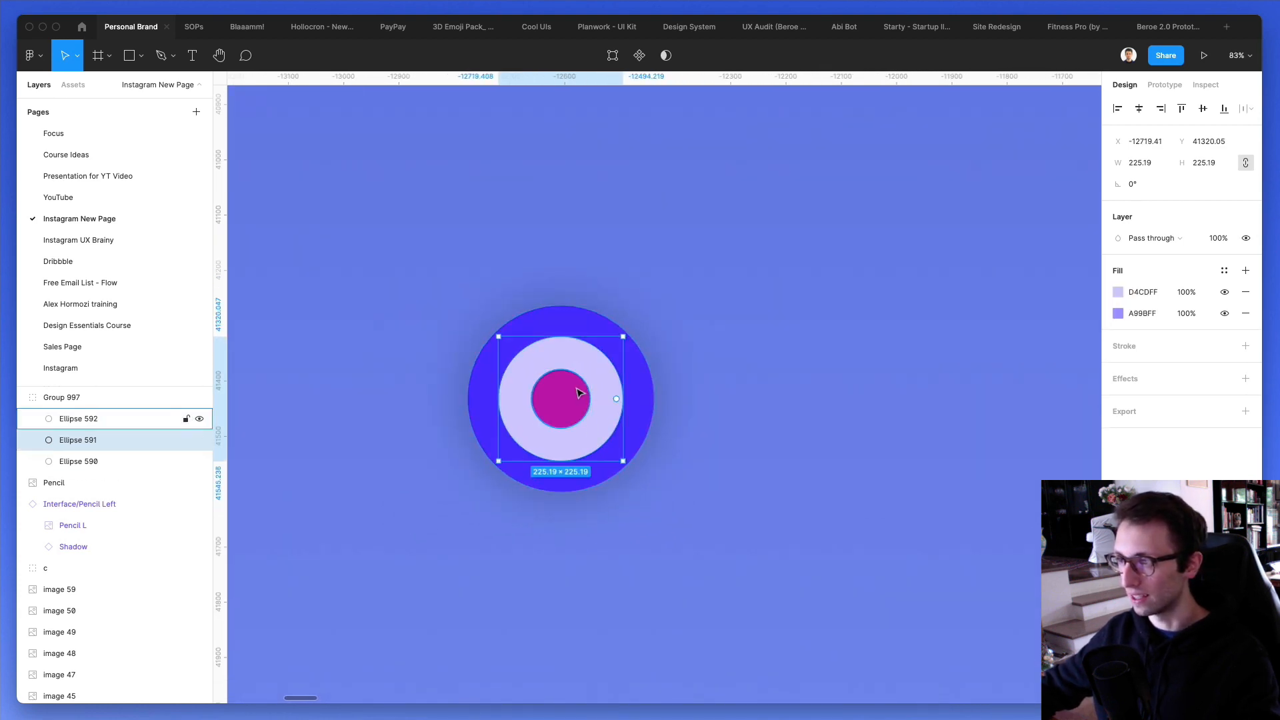
click(577, 393)
scroll(563, 396, up, 3)
scroll(735, 231, down, 2)
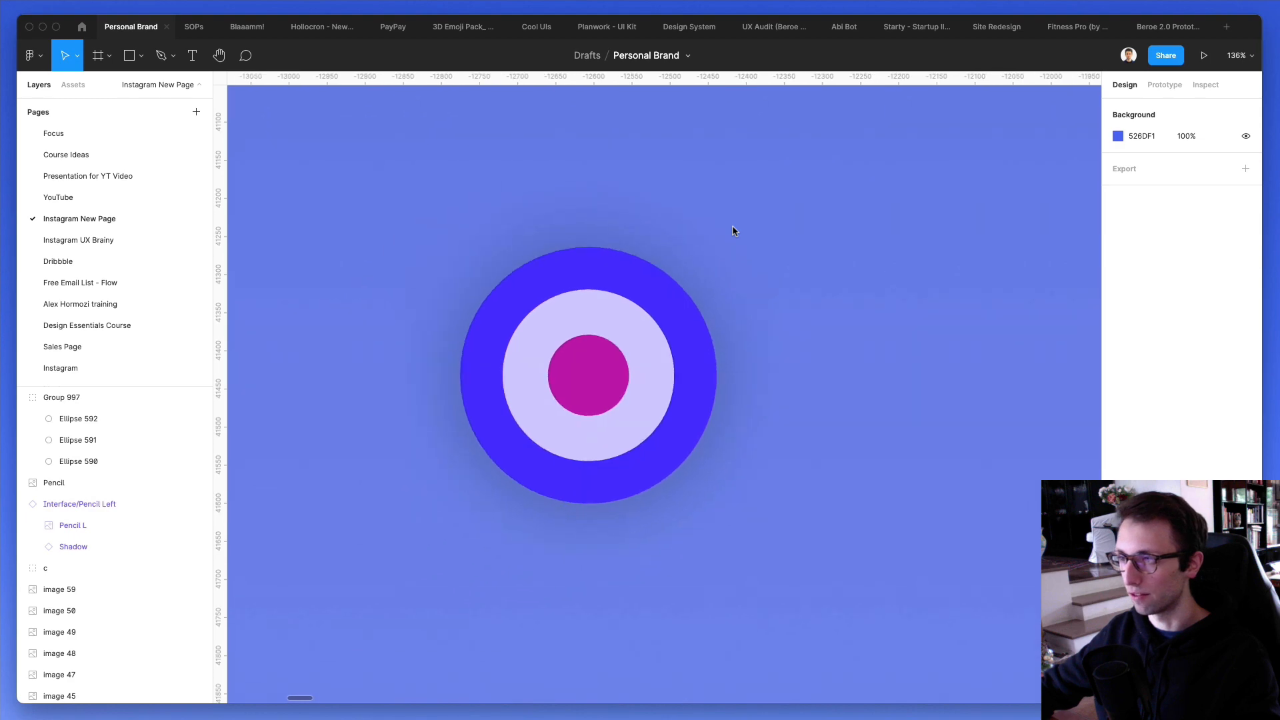
- Examine the flip, frame and select shortcuts on the reference card
scroll(735, 231, up, 20)
scroll(735, 231, right, 10)
scroll(733, 231, down, 5)
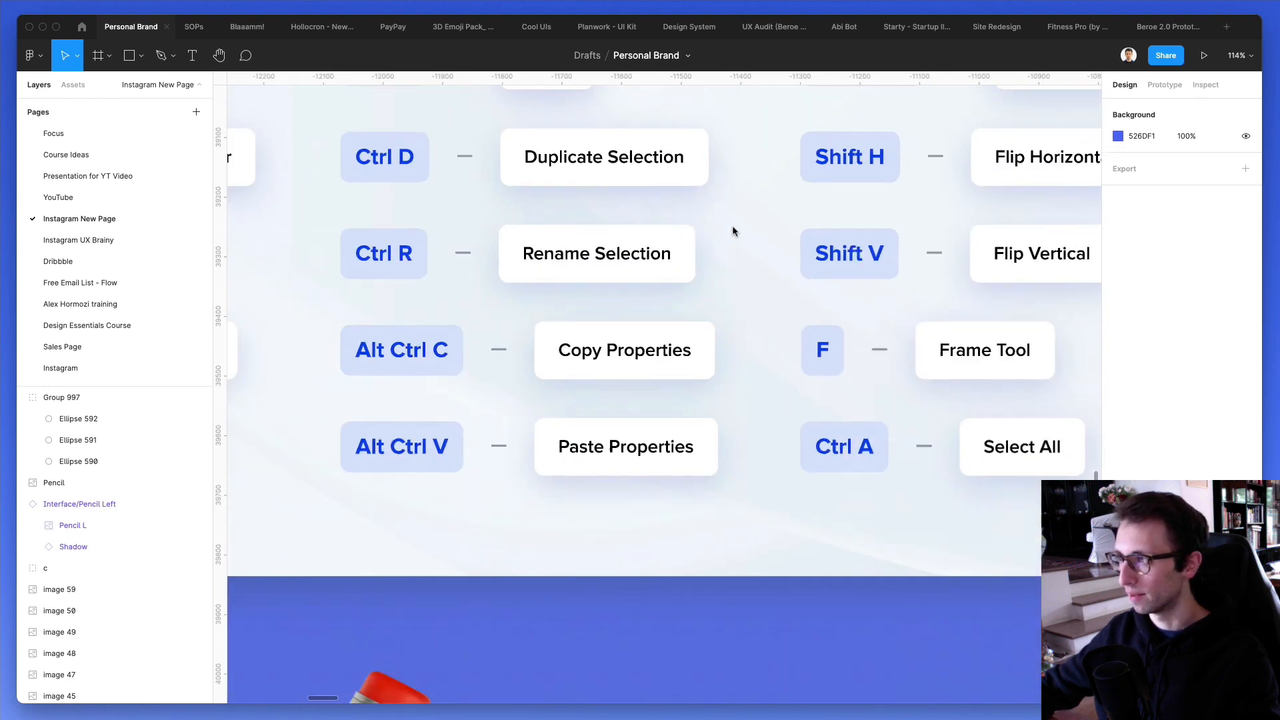
scroll(732, 229, up, 3)
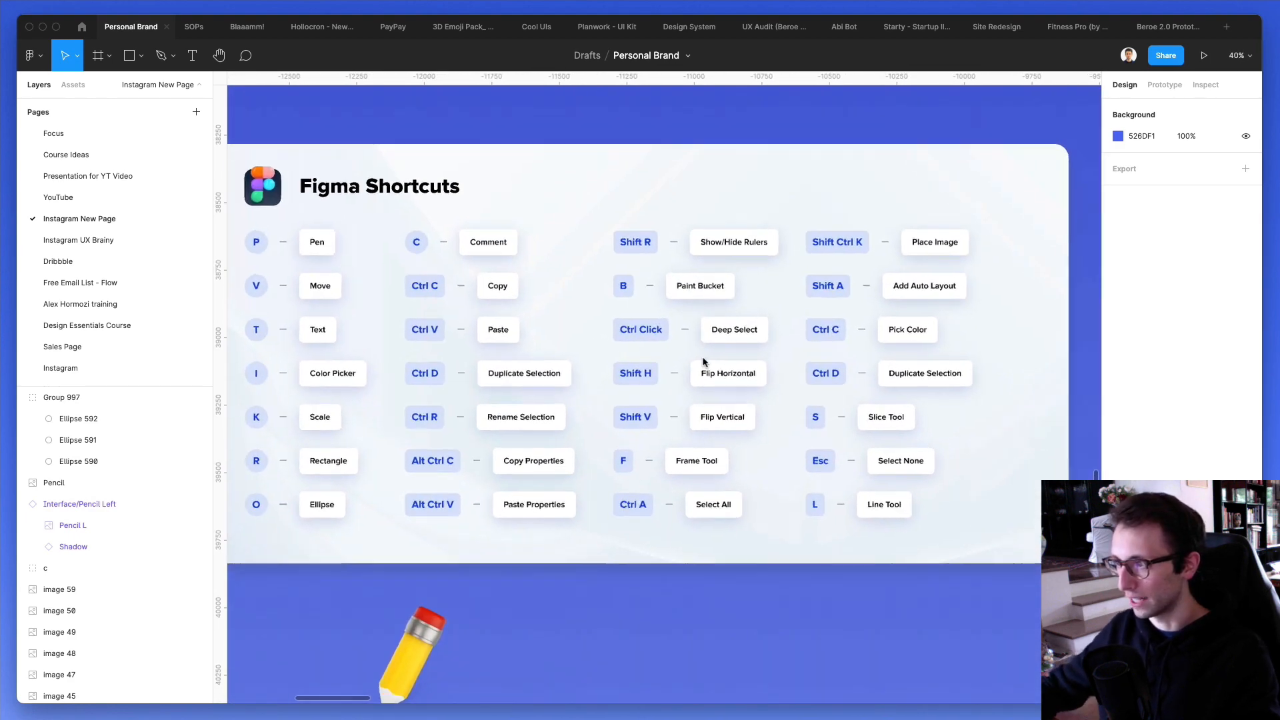
scroll(704, 362, up, 3)
scroll(726, 399, down, 5)
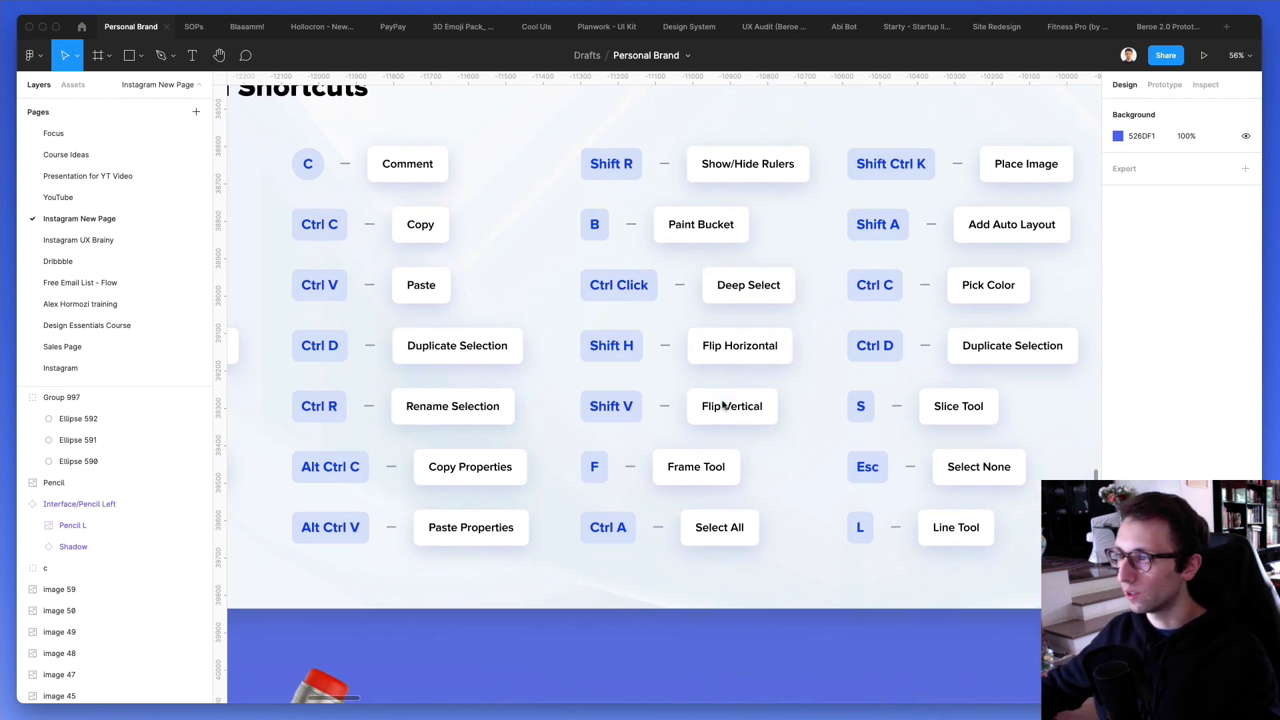
- Select the pencil image below the shortcut card and flip it horizontally back and forth
scroll(671, 188, down, 2)
scroll(671, 188, up, 2)
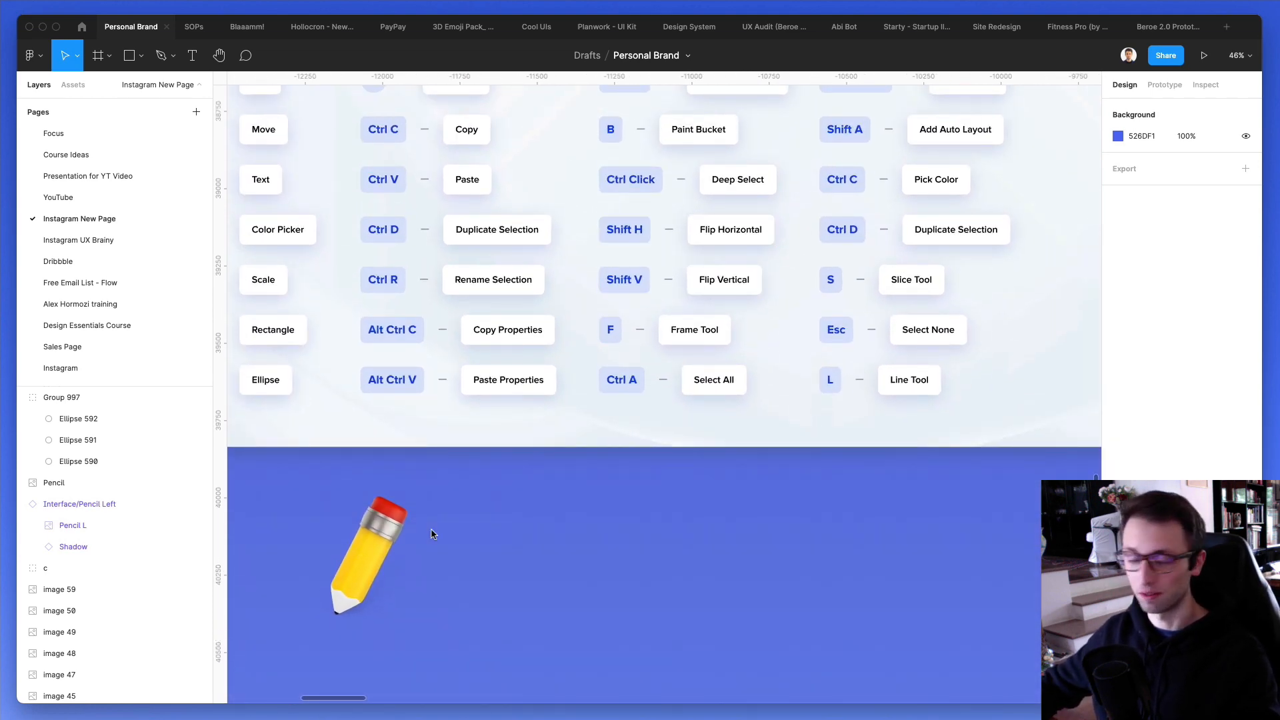
click(357, 539)
scroll(422, 452, down, 2)
scroll(423, 453, left, 2)
scroll(423, 452, up, 3)
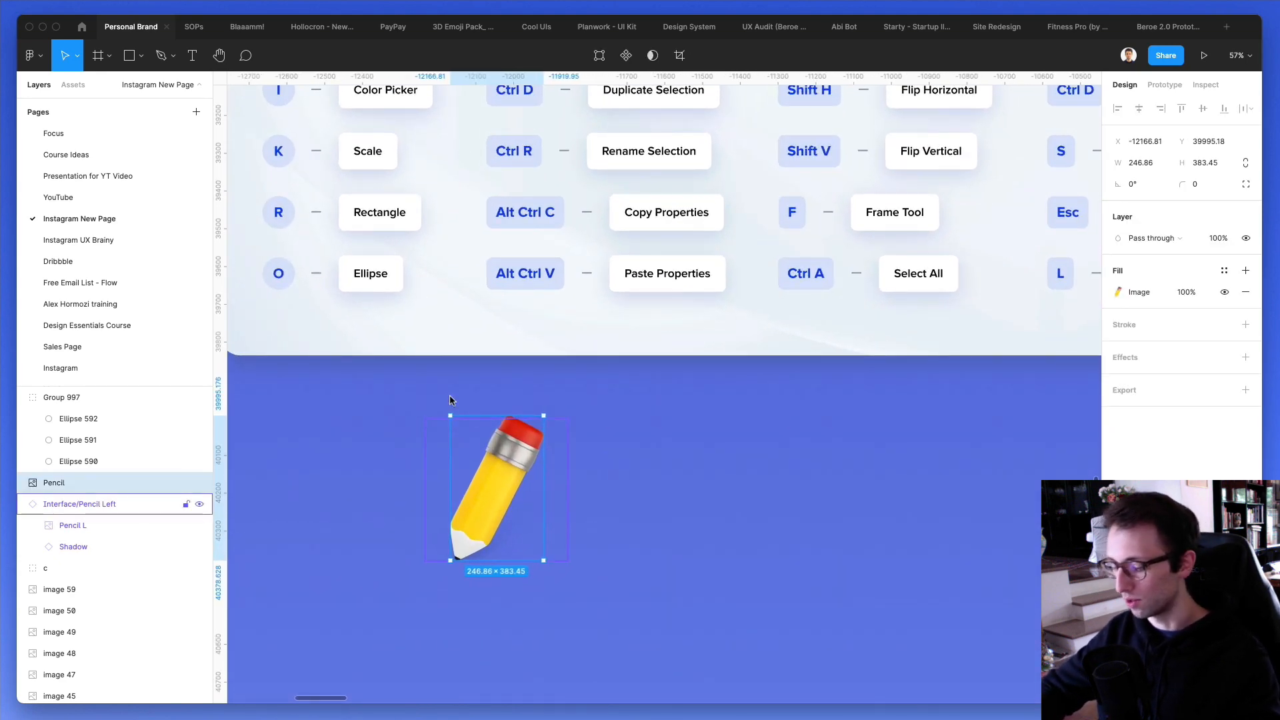
key(shift+h)
key(shift+h)
key(shift+h)
key(shift+h)
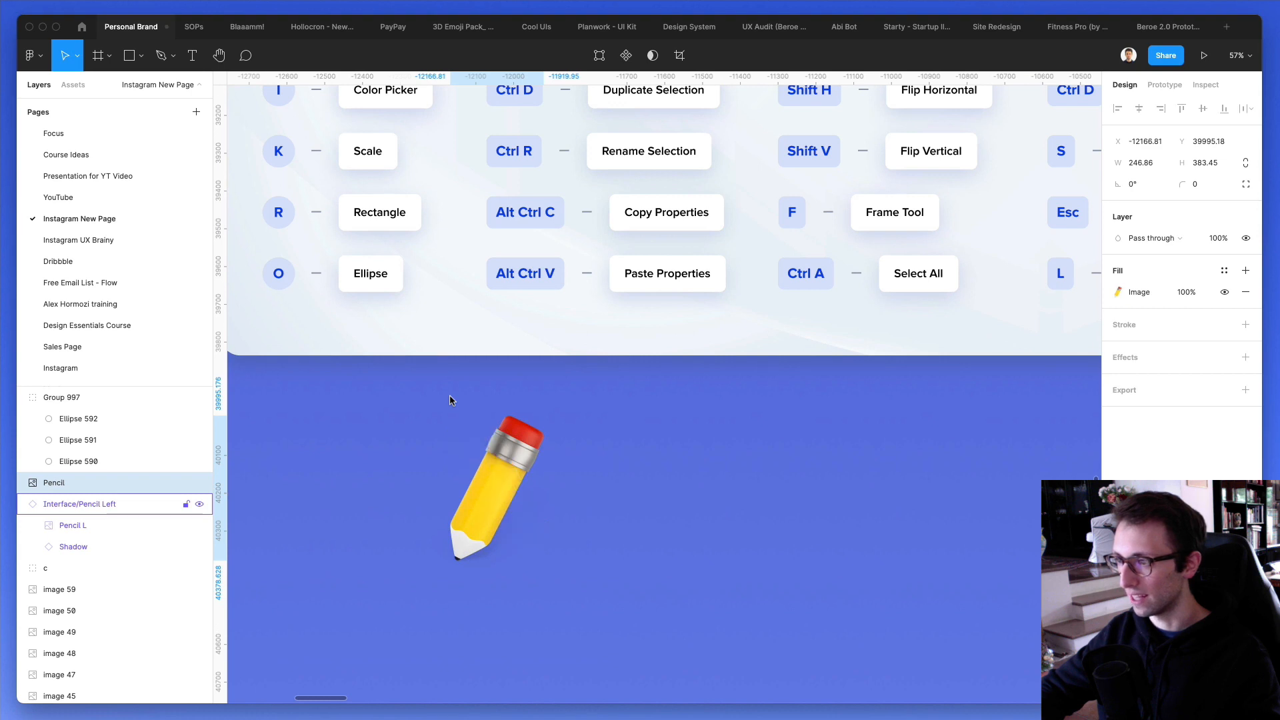
- Move the pencil image about 699 px to the right, away from the pencil component, and flip it horizontally
alt+drag(506, 482, 772, 480)
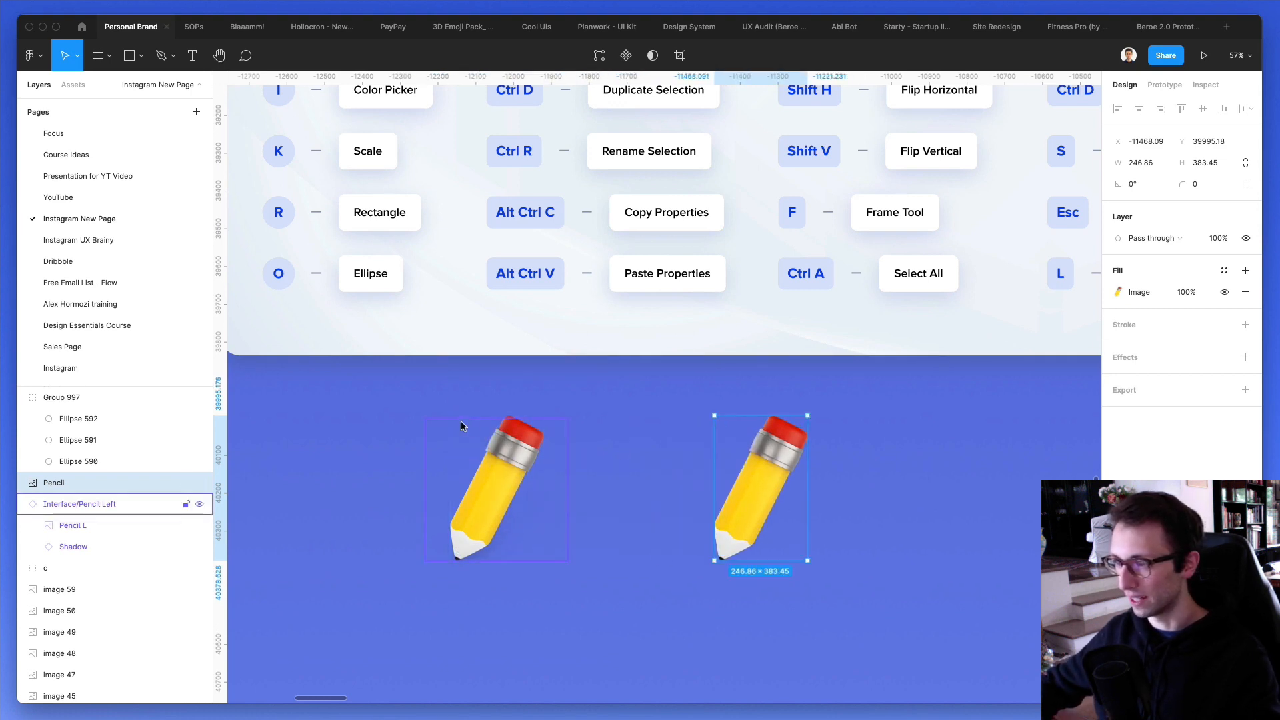
scroll(461, 422, right, 3)
key(shift+h)
key(shift+h)
key(shift+h)
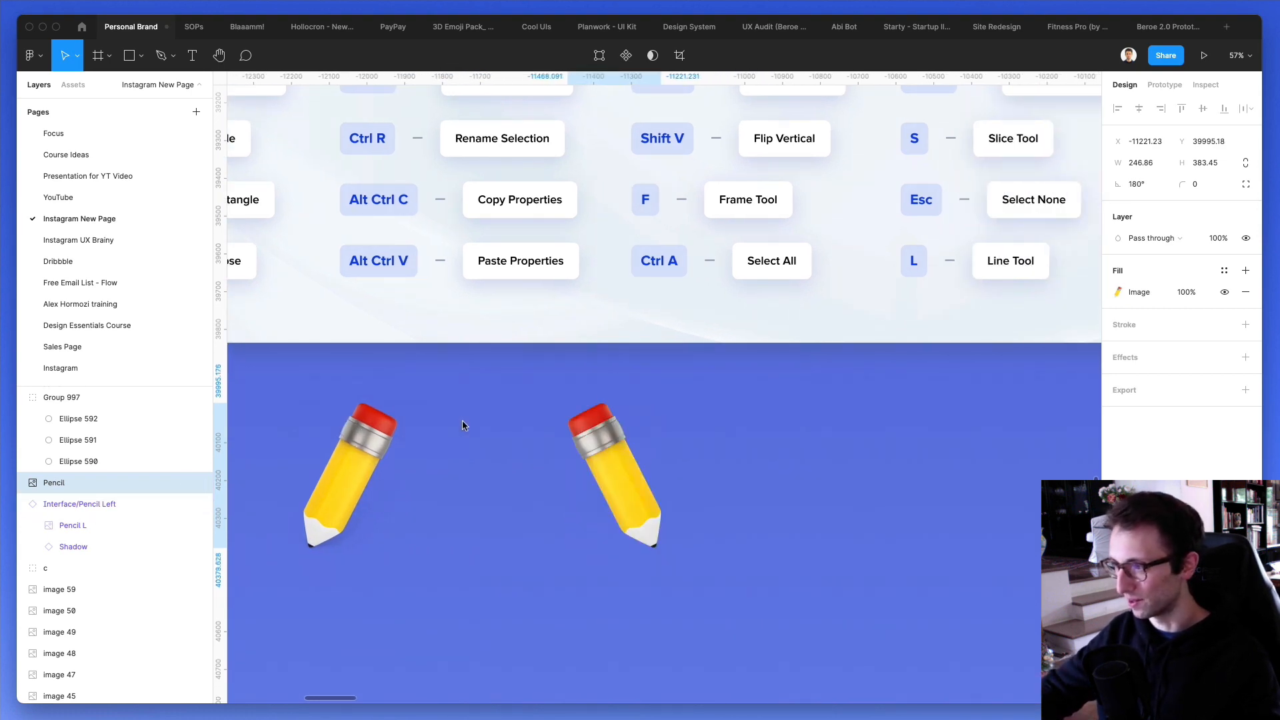
- Flip the moved pencil image vertically back and forth several times
key(shift+v)
key(shift+v)
key(shift+v)
key(shift+v)
key(shift+v)
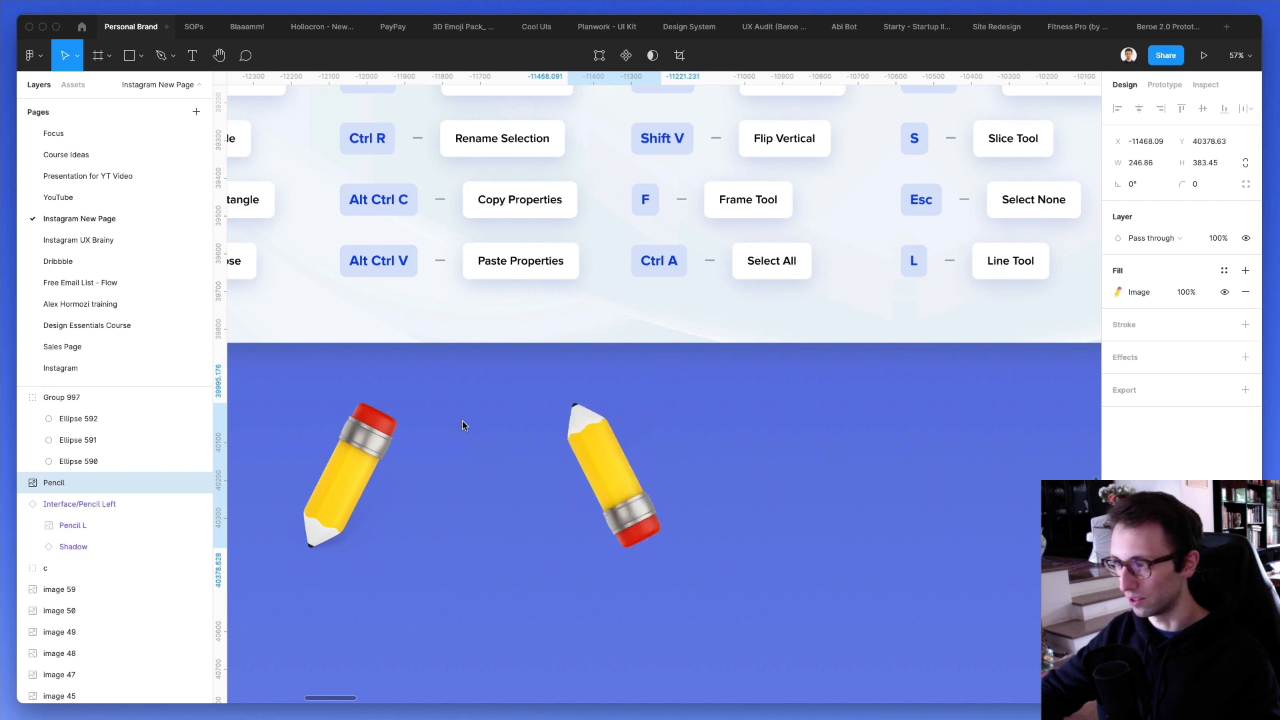
key(shift+v)
key(shift+v)
key(shift+v)
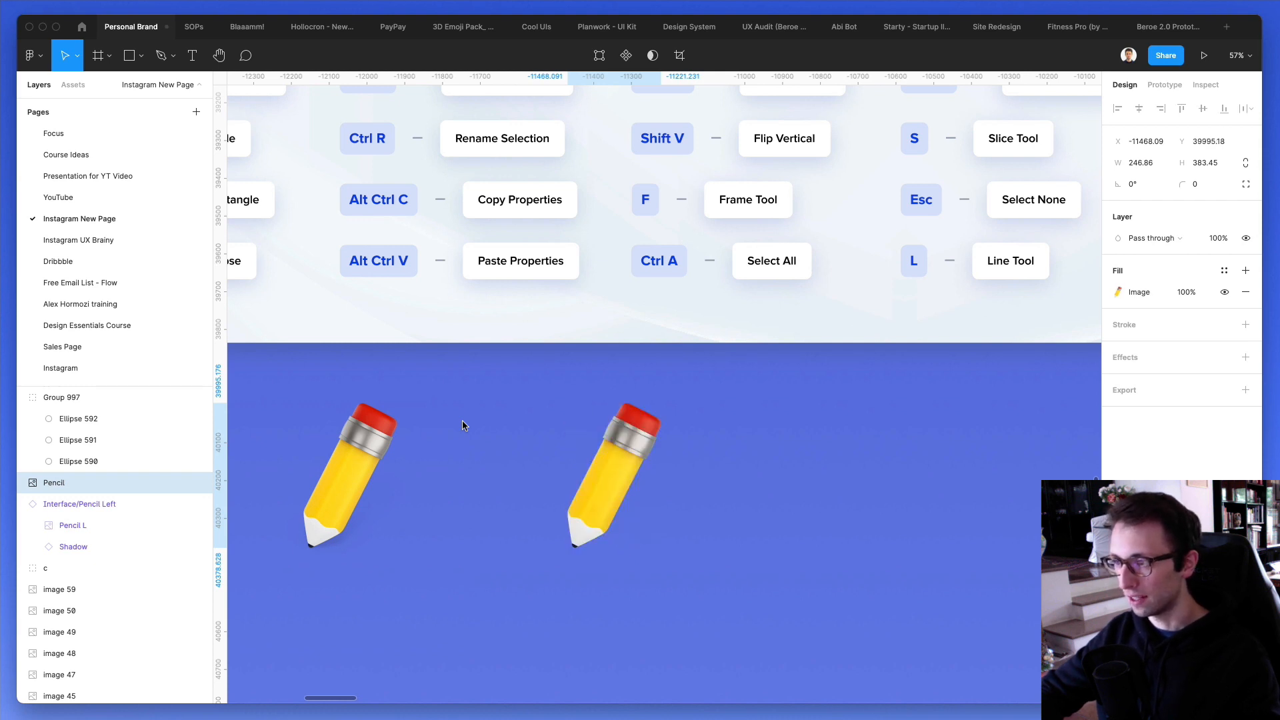
key(shift+v)
key(shift+v)
- Flip the moved pencil horizontally back and forth until its tip points down-left, and clear the selection
key(shift+h)
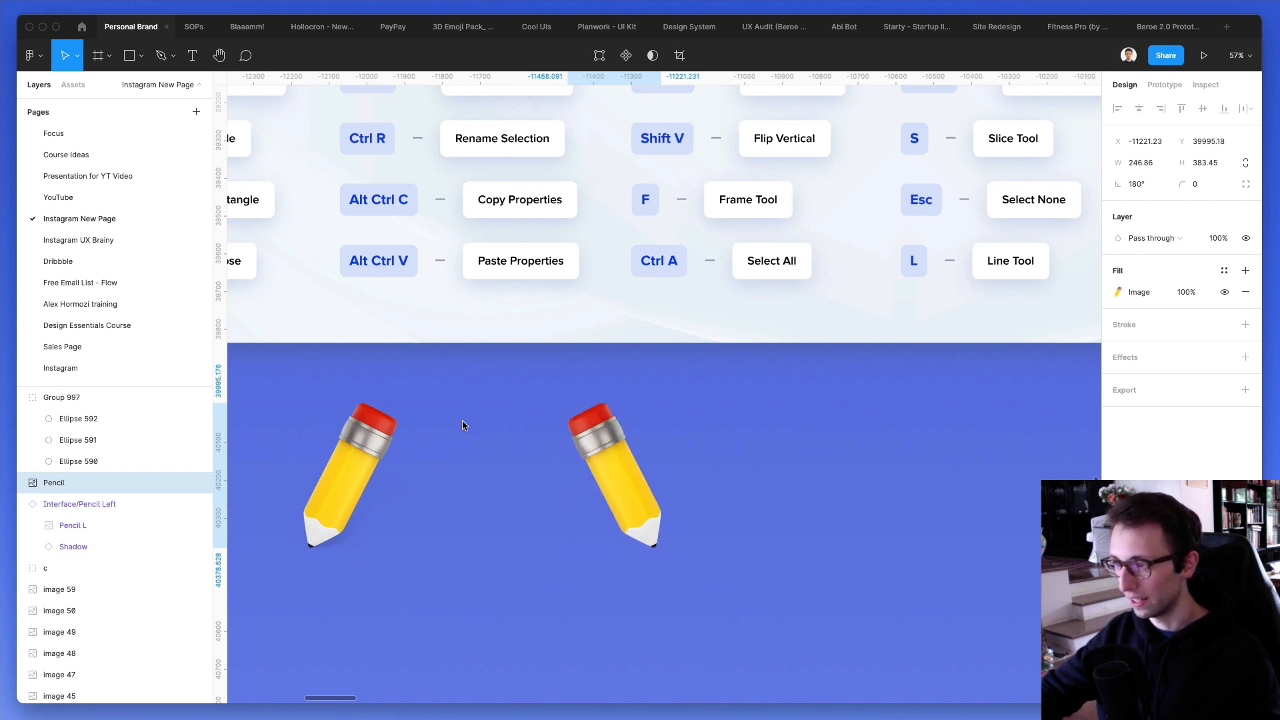
key(shift+h)
key(shift+h)
key(shift+h)
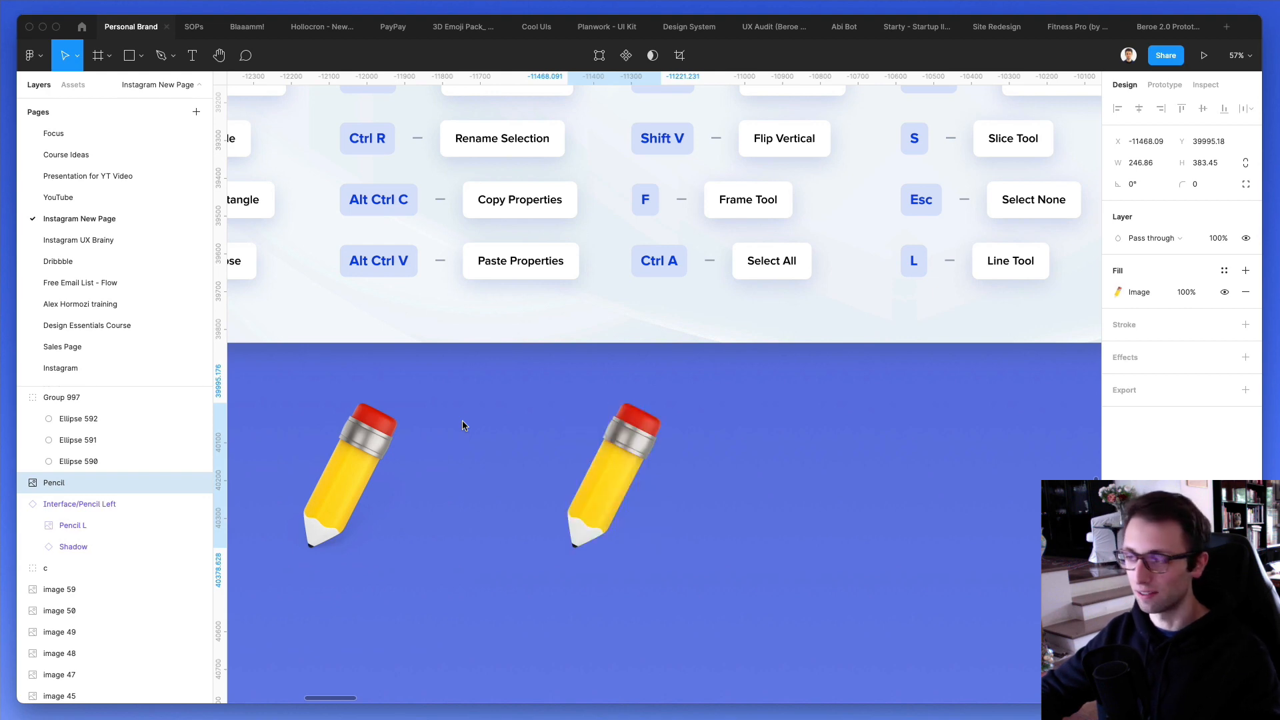
key(shift+h)
key(shift+h)
scroll(466, 418, down, 3)
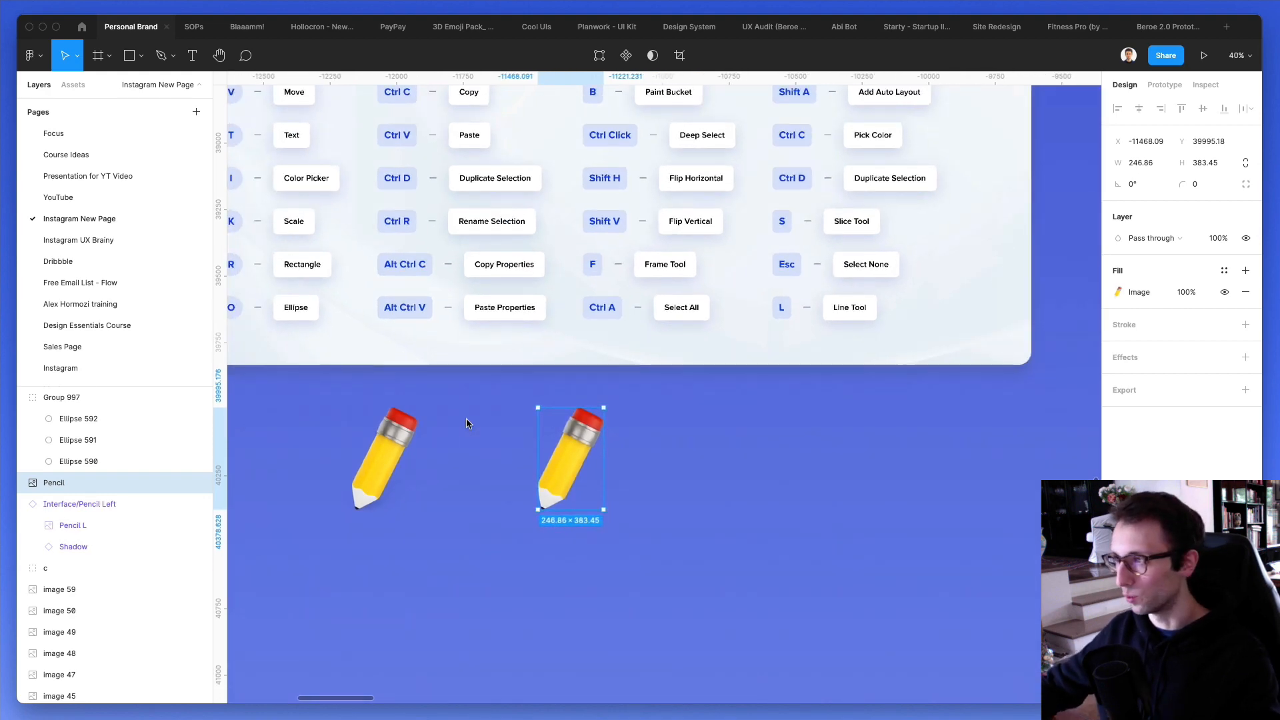
scroll(466, 418, up, 2)
click(817, 563)
scroll(604, 526, up, 2)
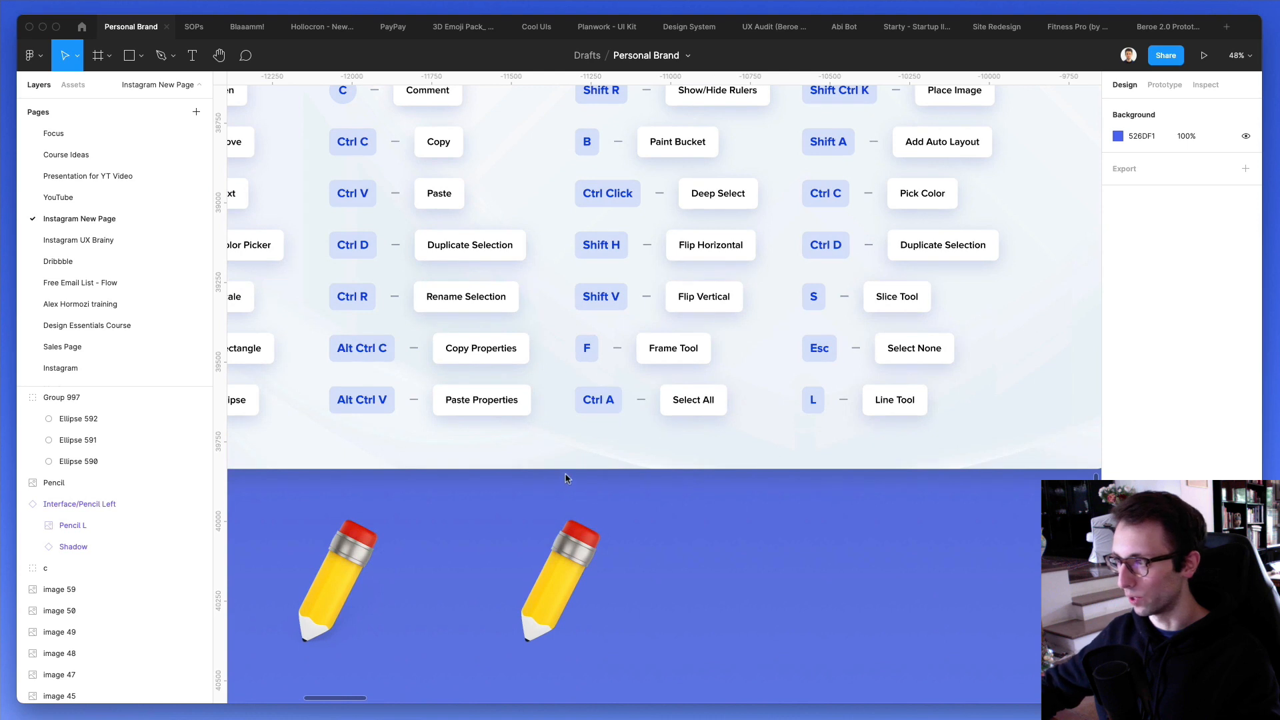
- Draw a frame about 694 × 481 on the empty canvas beside the moved pencil and deselect it
scroll(566, 478, down, 2)
scroll(566, 477, up, 3)
scroll(565, 477, right, 2)
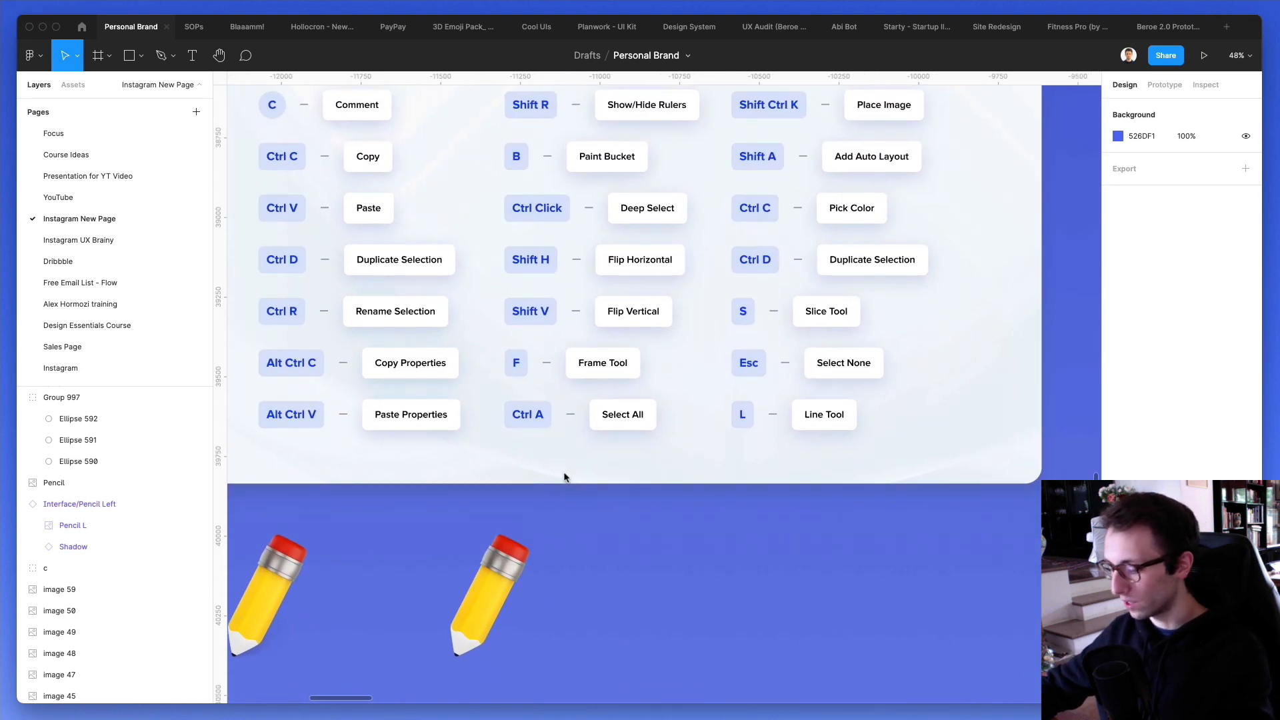
key(f)
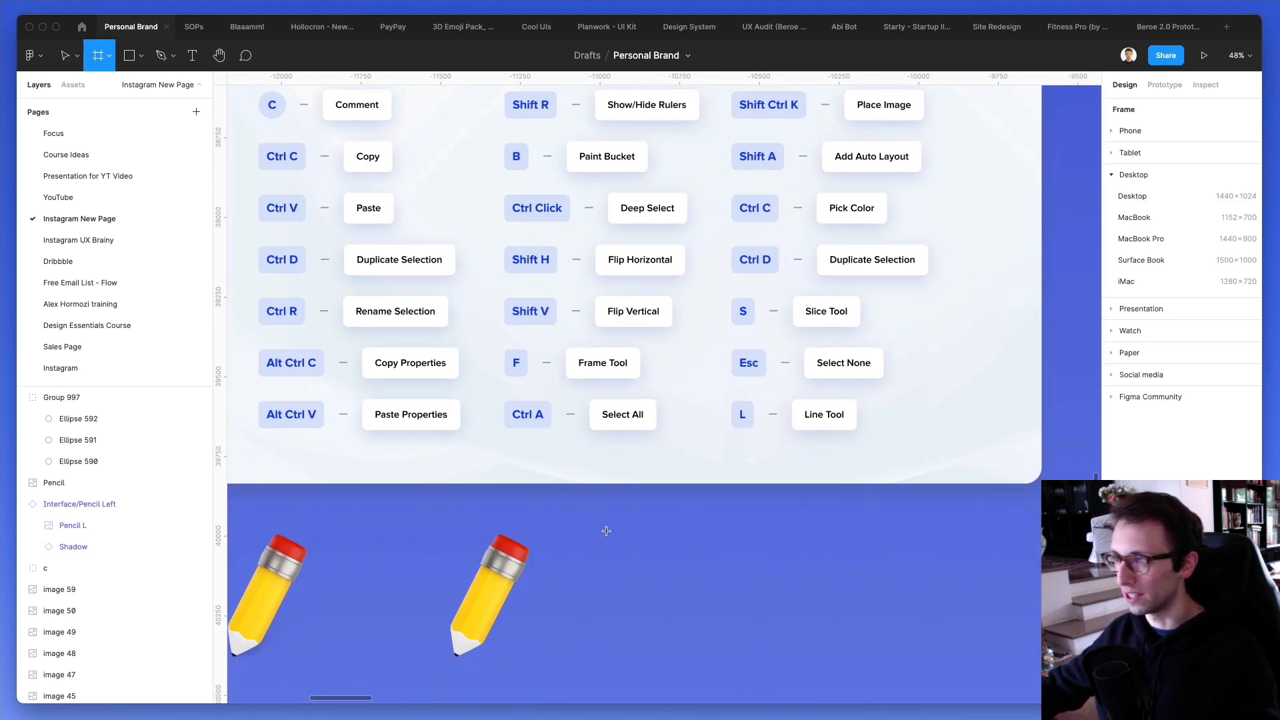
mouse_move(608, 526)
mouse_down()
mouse_move(757, 663)
mouse_move(829, 679)
mouse_up()
scroll(603, 469, down, 2)
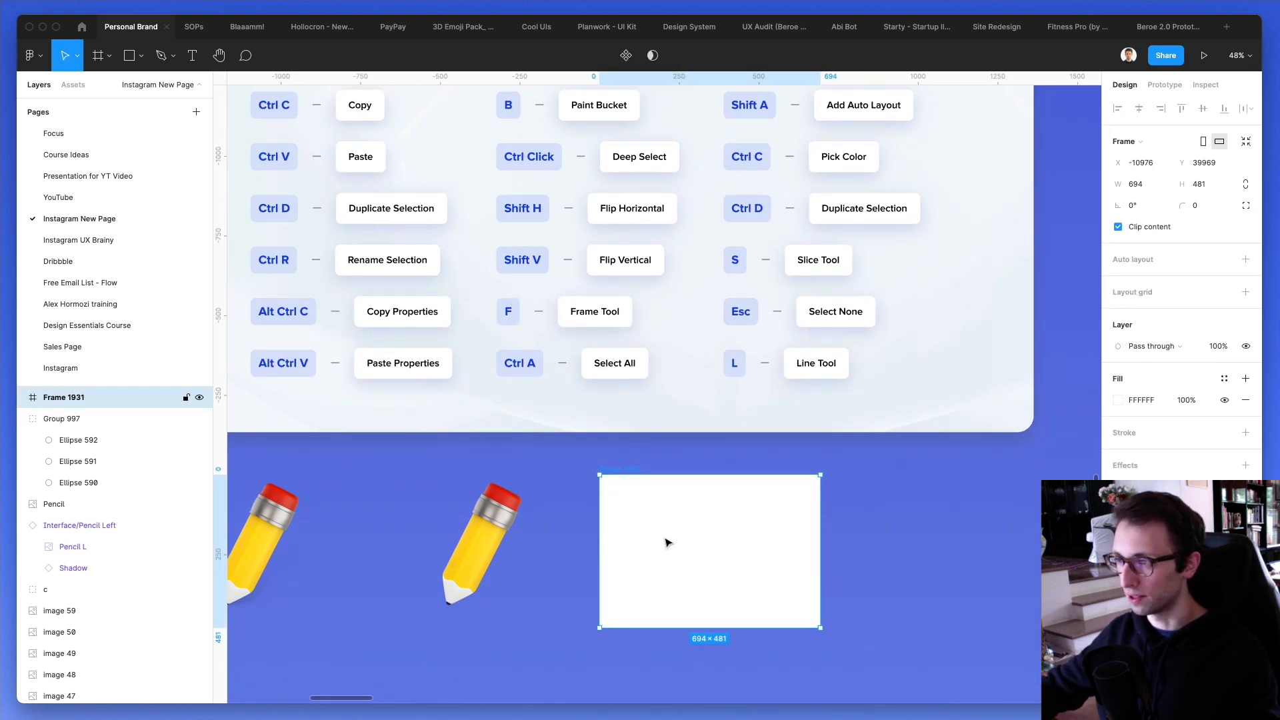
key(Escape)
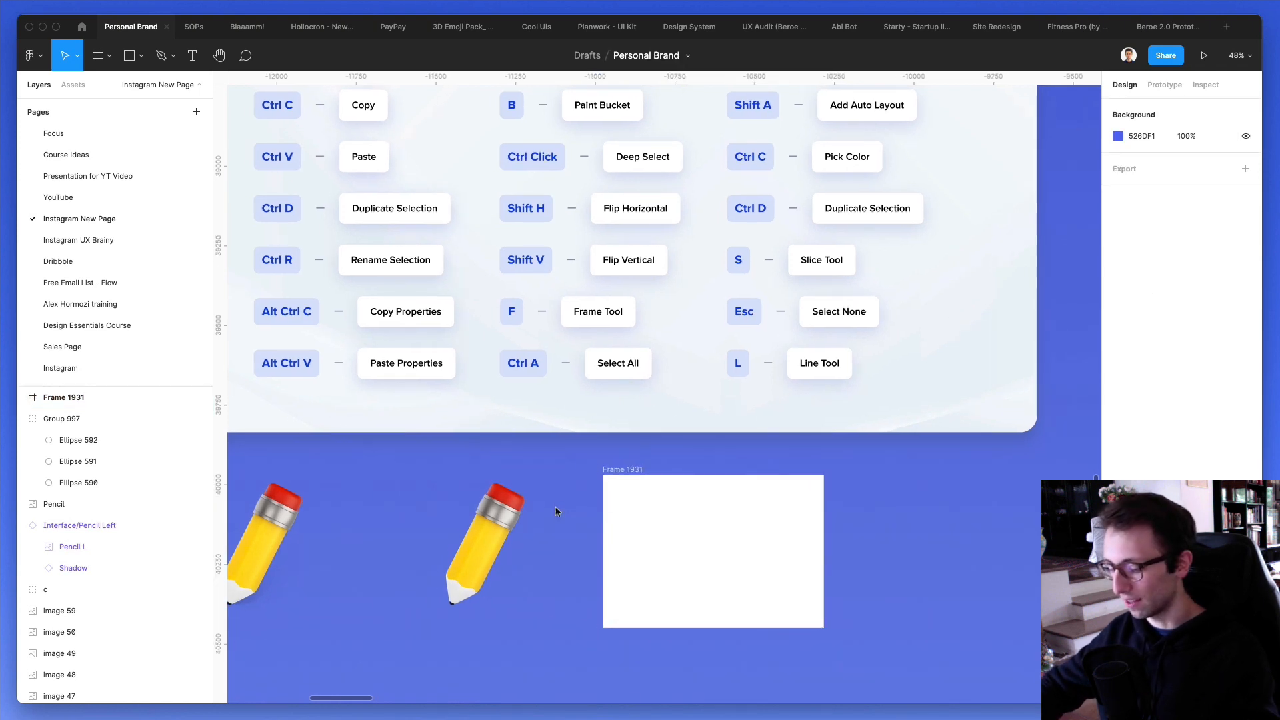
- Select every object on the page and clear the selection
key(ctrl+a)
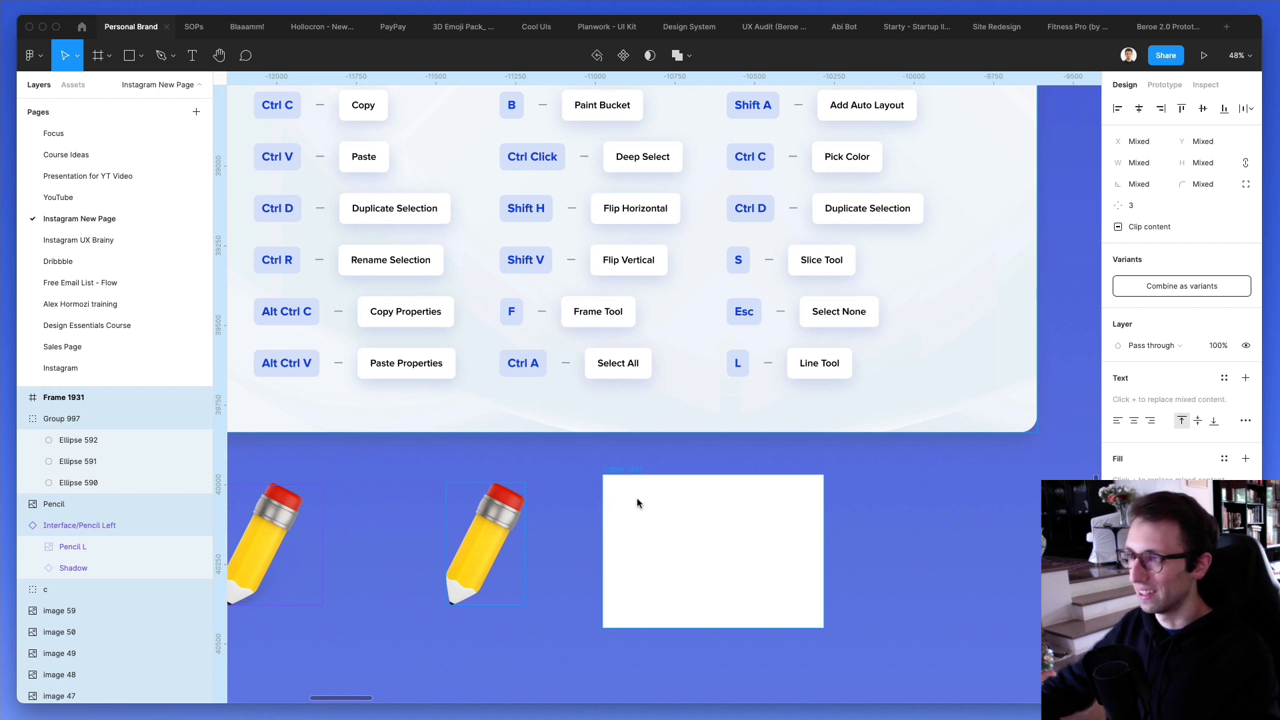
key(Escape)
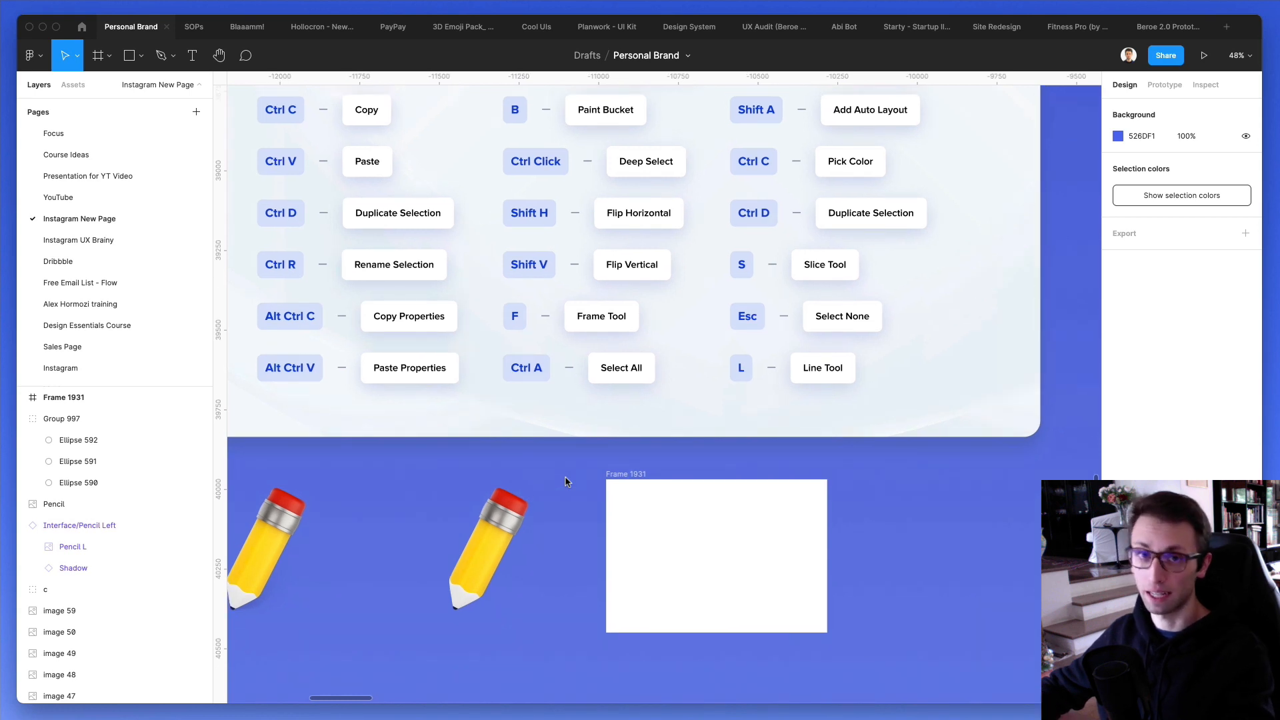
- Place the image "How to Find Design Clients in 2022 - Part 2.jpg" beside the card at about 710 × 464, and delete it
scroll(565, 479, up, 3)
scroll(565, 477, down, 1)
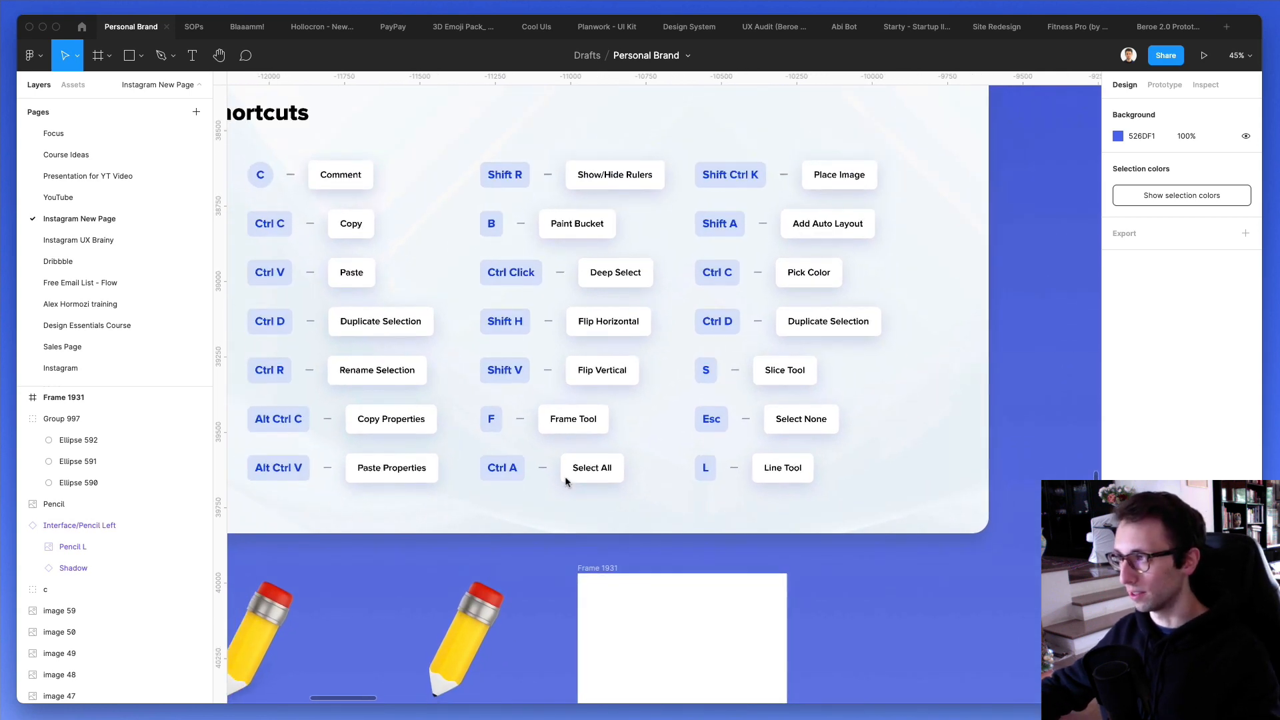
scroll(566, 478, right, 2)
scroll(565, 477, up, 1)
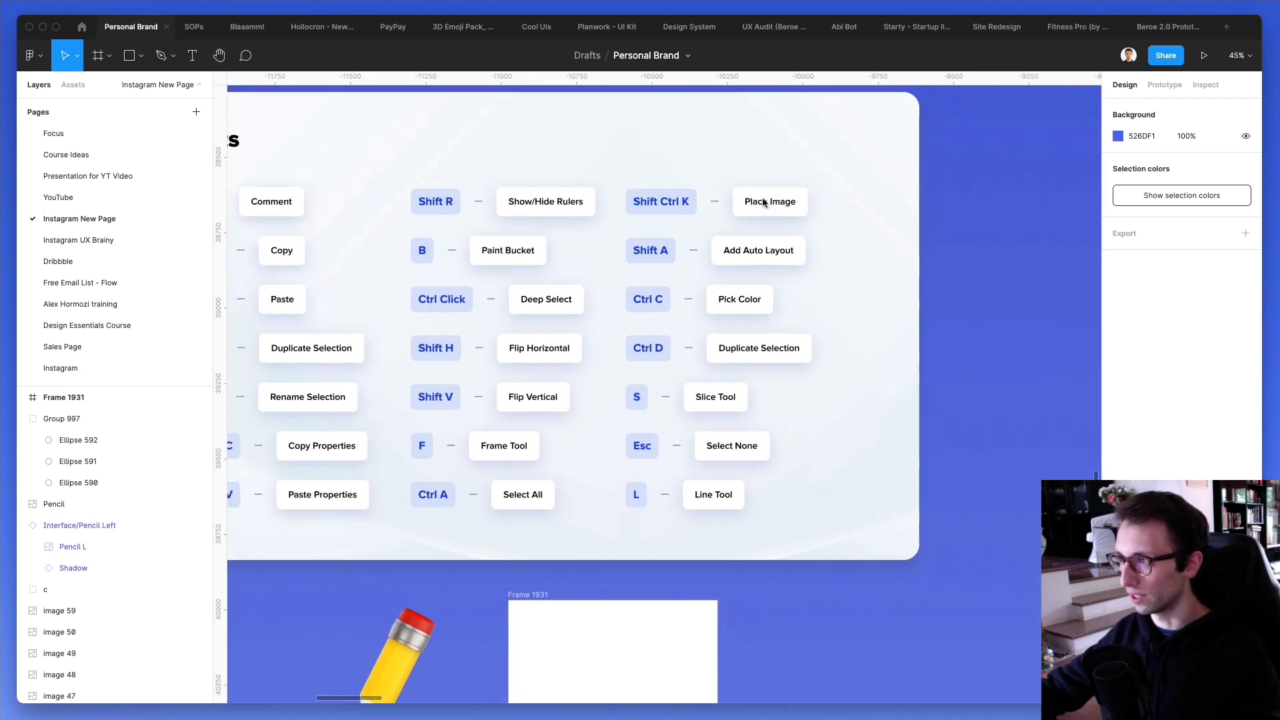
scroll(742, 238, up, 2)
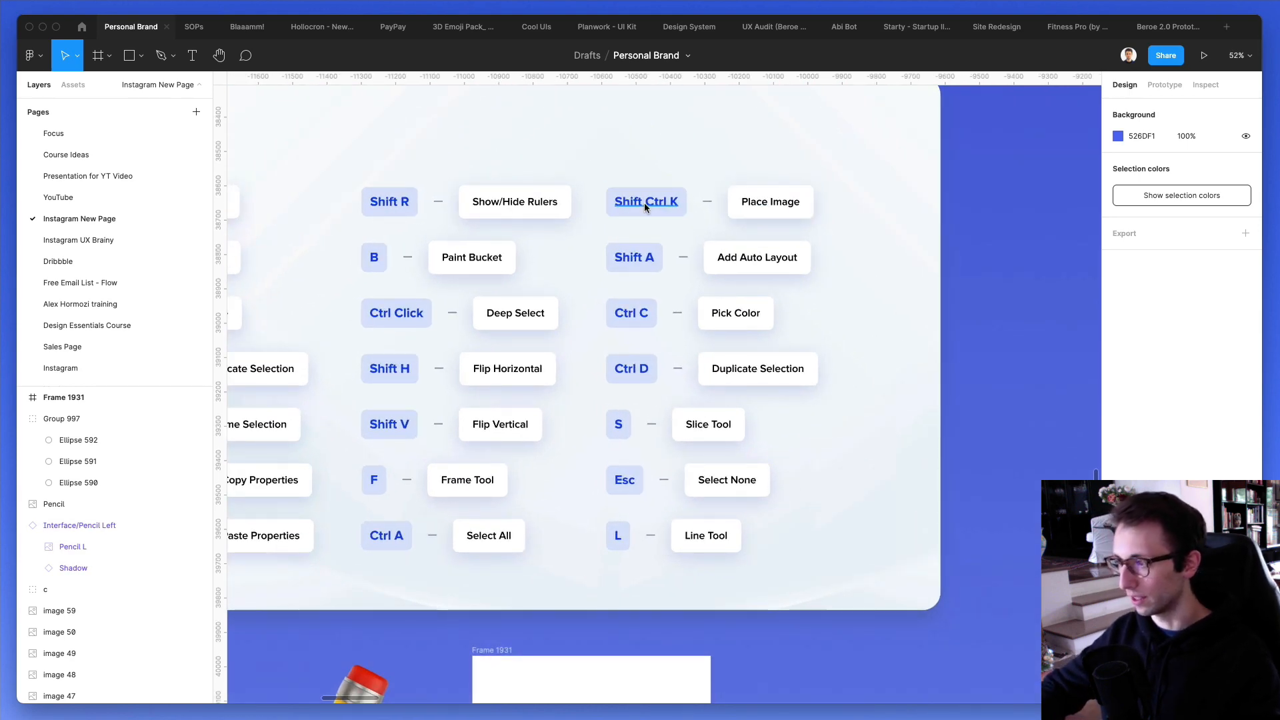
key(shift+super+k)
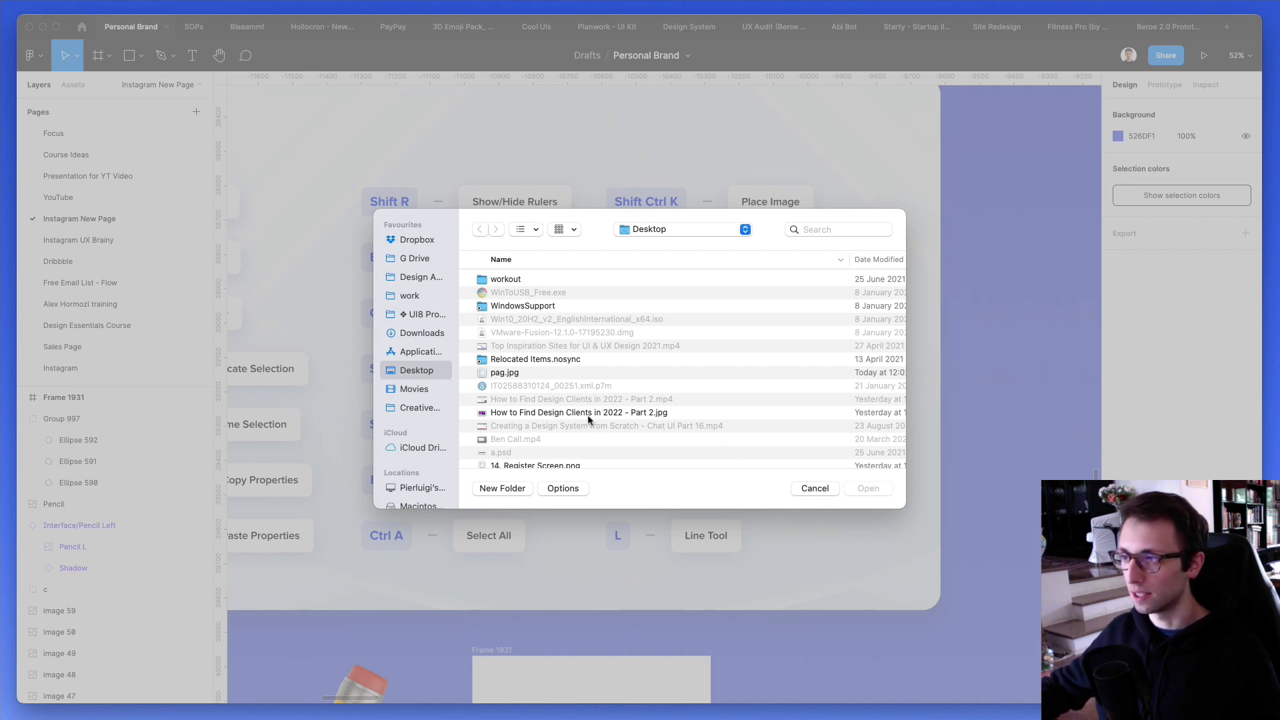
click(597, 413)
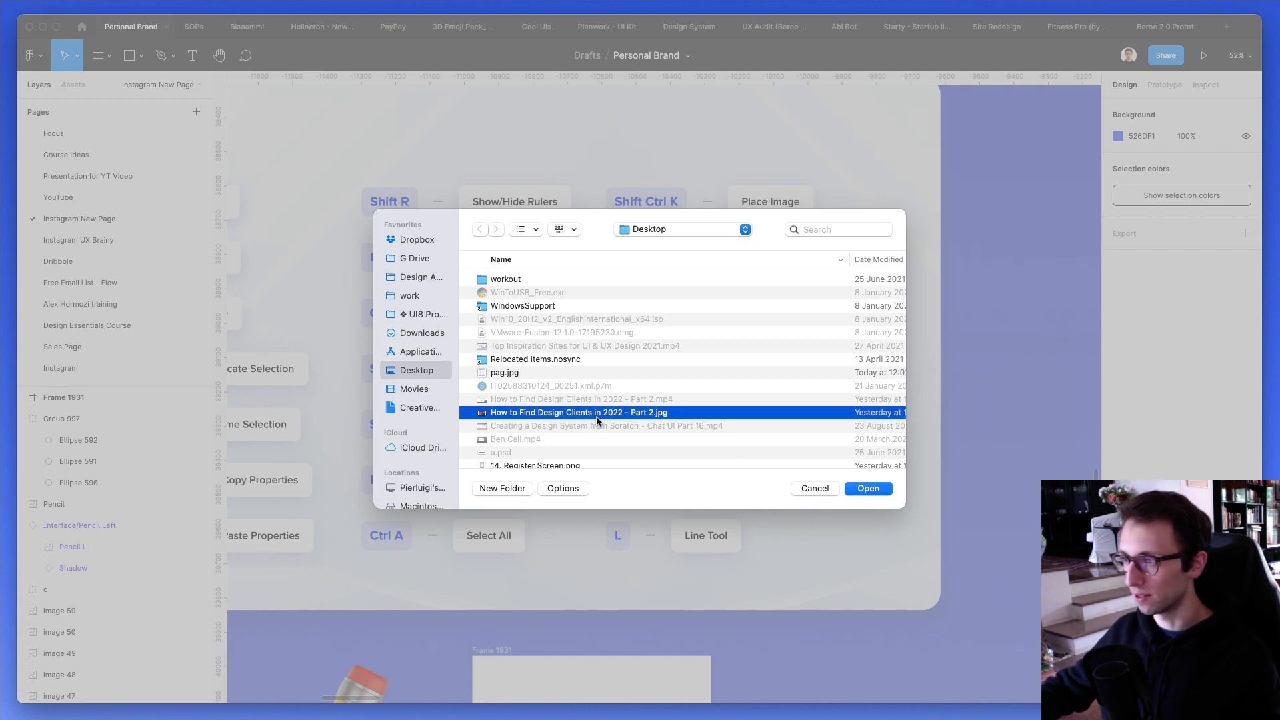
double_click(597, 416)
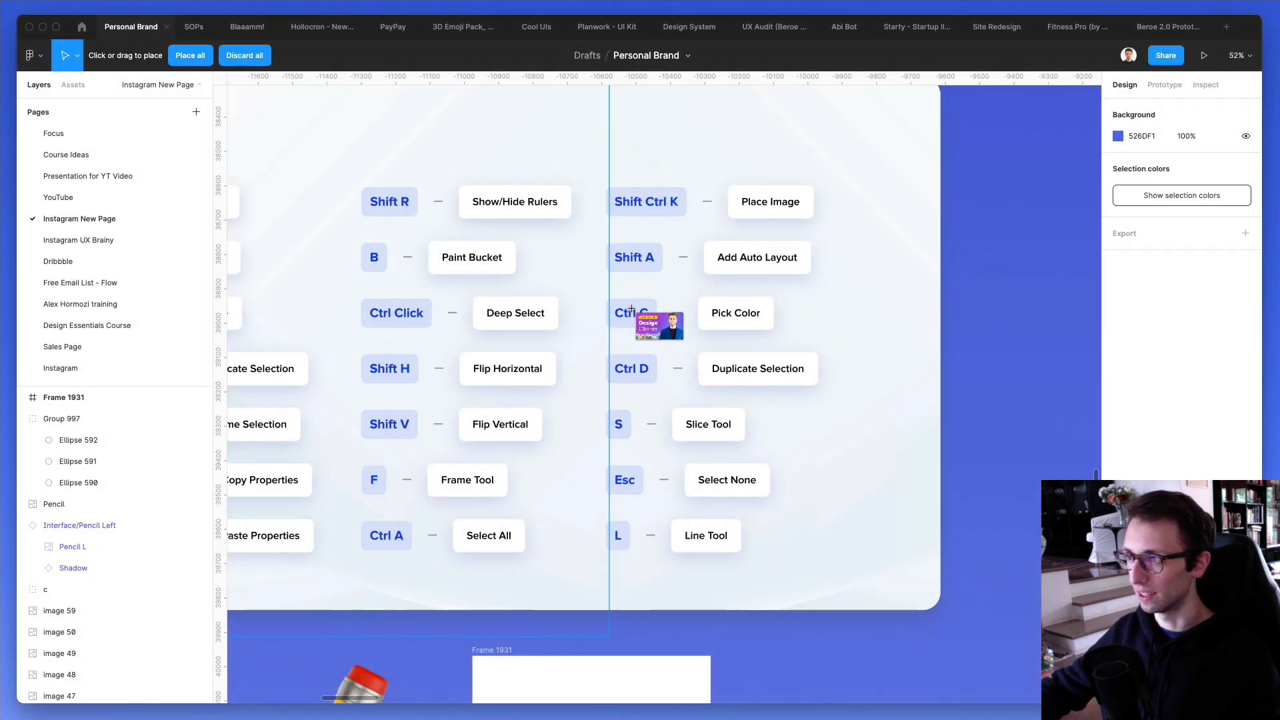
drag(985, 259, 1074, 416)
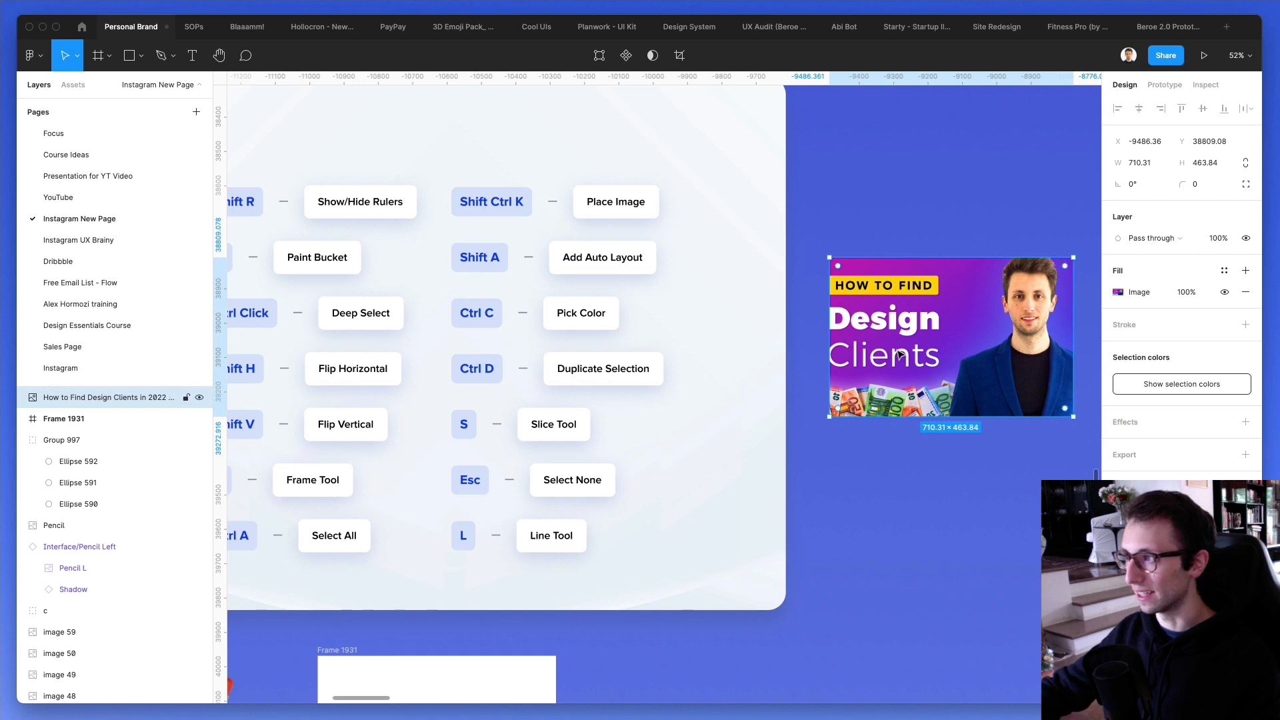
key(Delete)
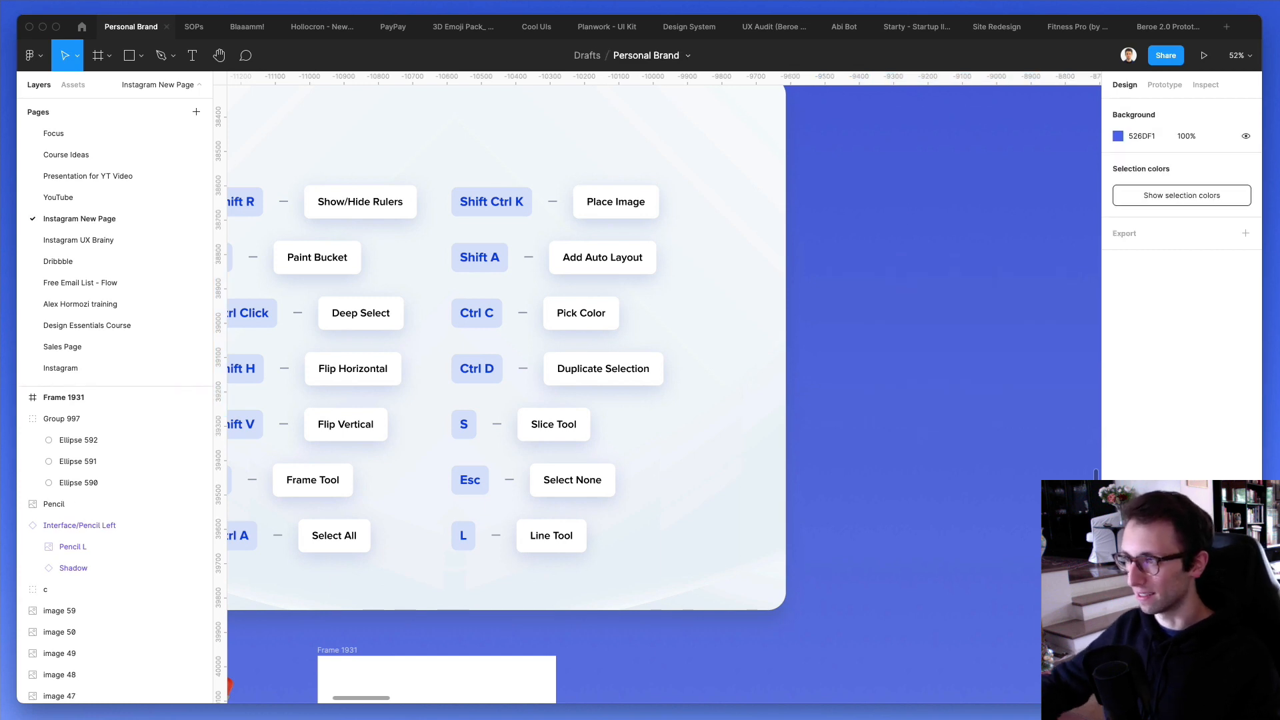
- Delete the white frame below the shortcut card
scroll(591, 213, down, 5)
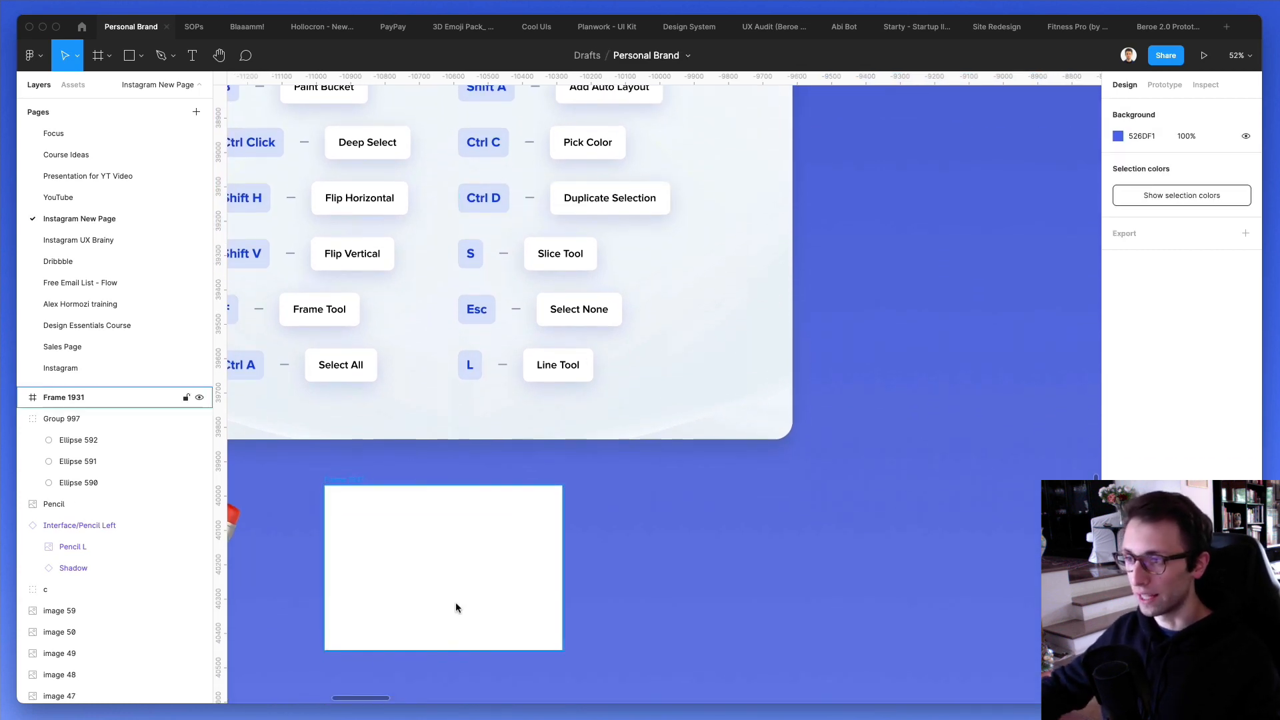
click(353, 498)
key(Delete)
- Draw a rectangle about 726 × 342 below the card and fill it with FFFFFF sampled from the Line Tool label
key(r)
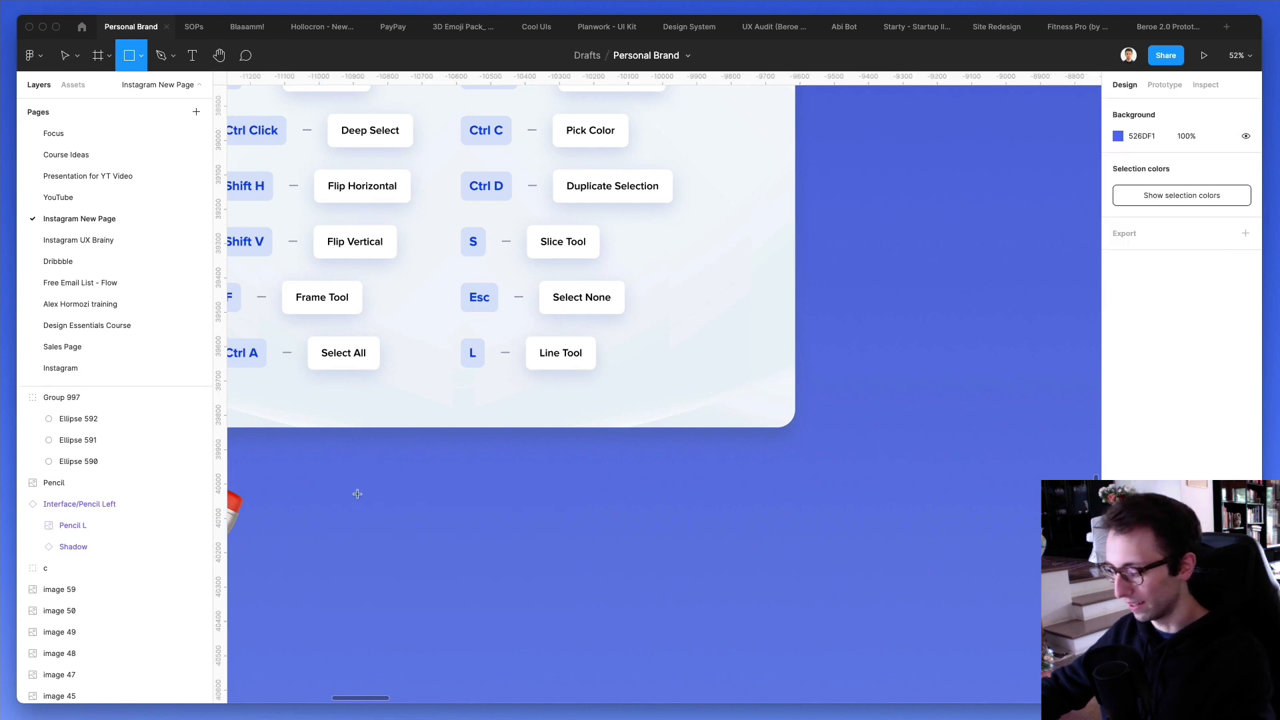
drag(372, 489, 621, 607)
key(ctrl+c)
click(541, 351)
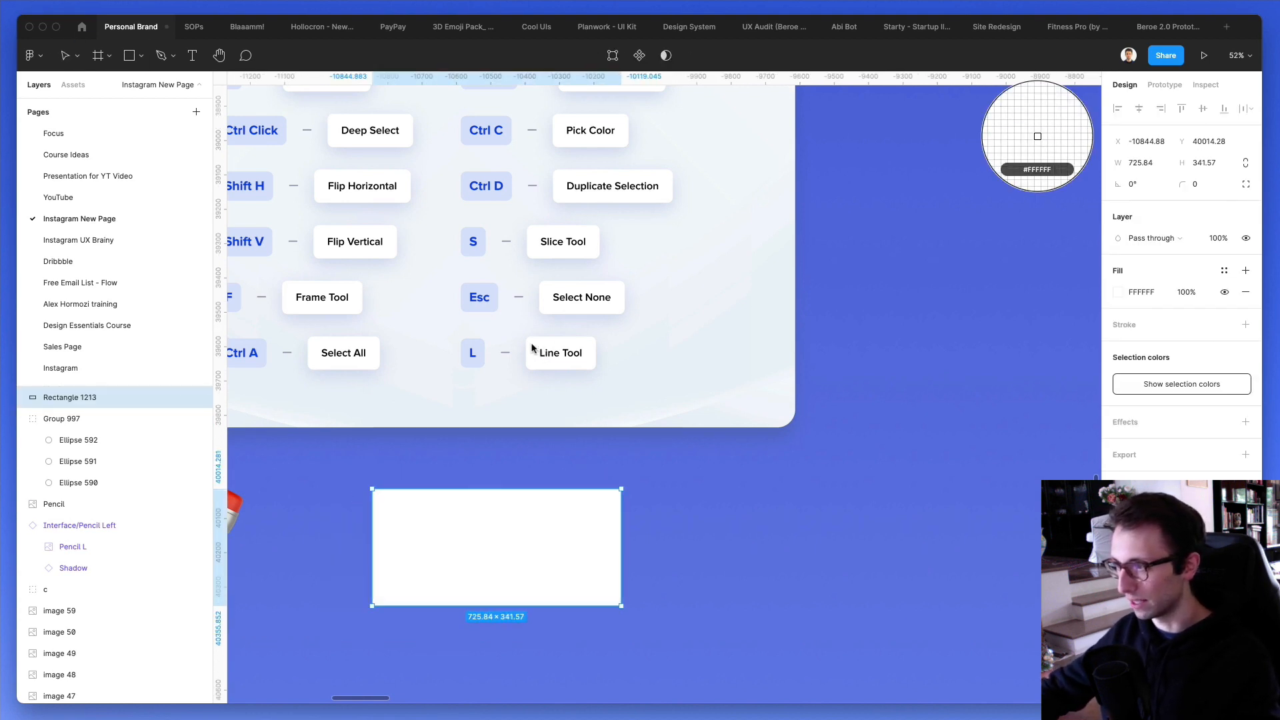
click(732, 606)
- Add the text "BUTTON" on the white rectangle and change its fill to black
key(t)
click(428, 546)
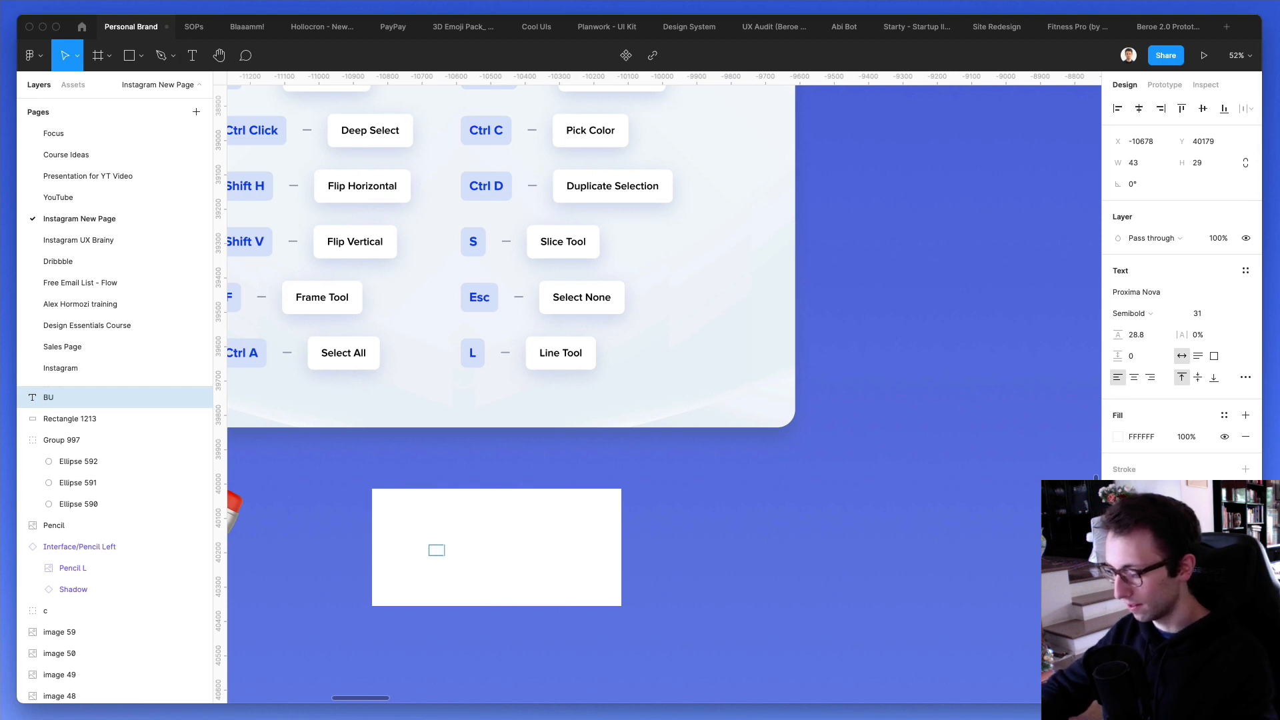
key(Escape)
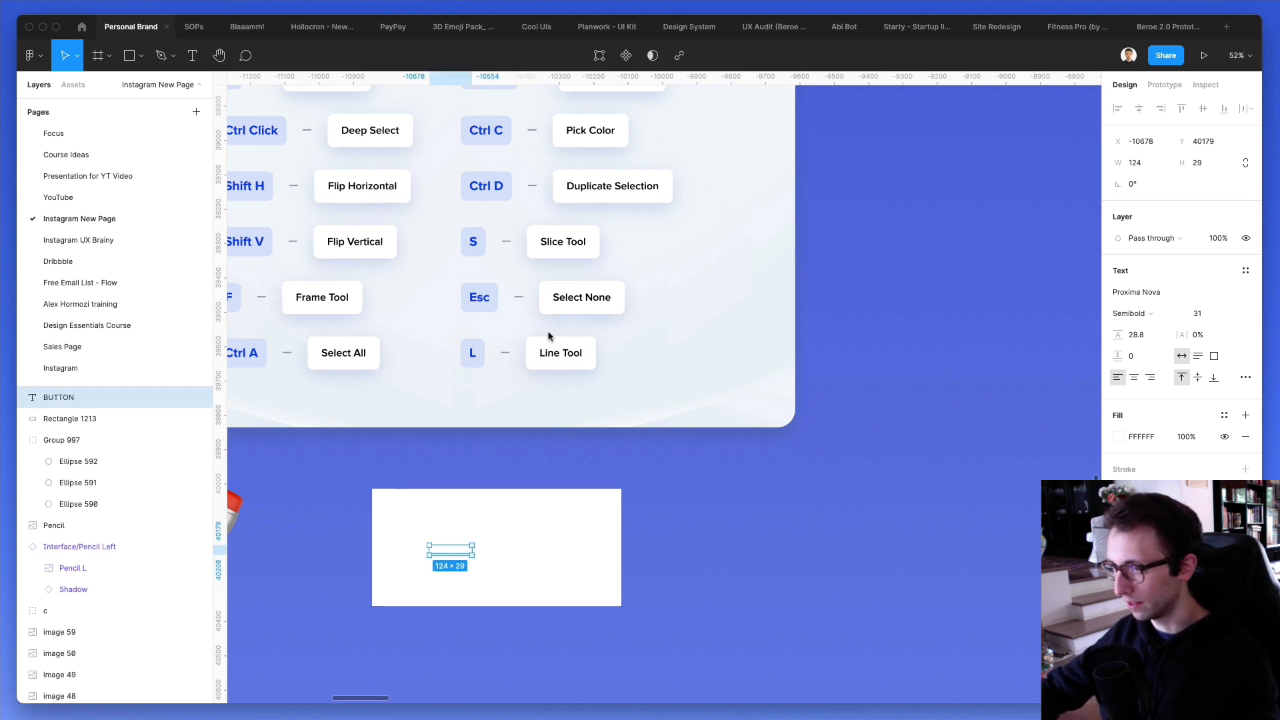
click(1118, 436)
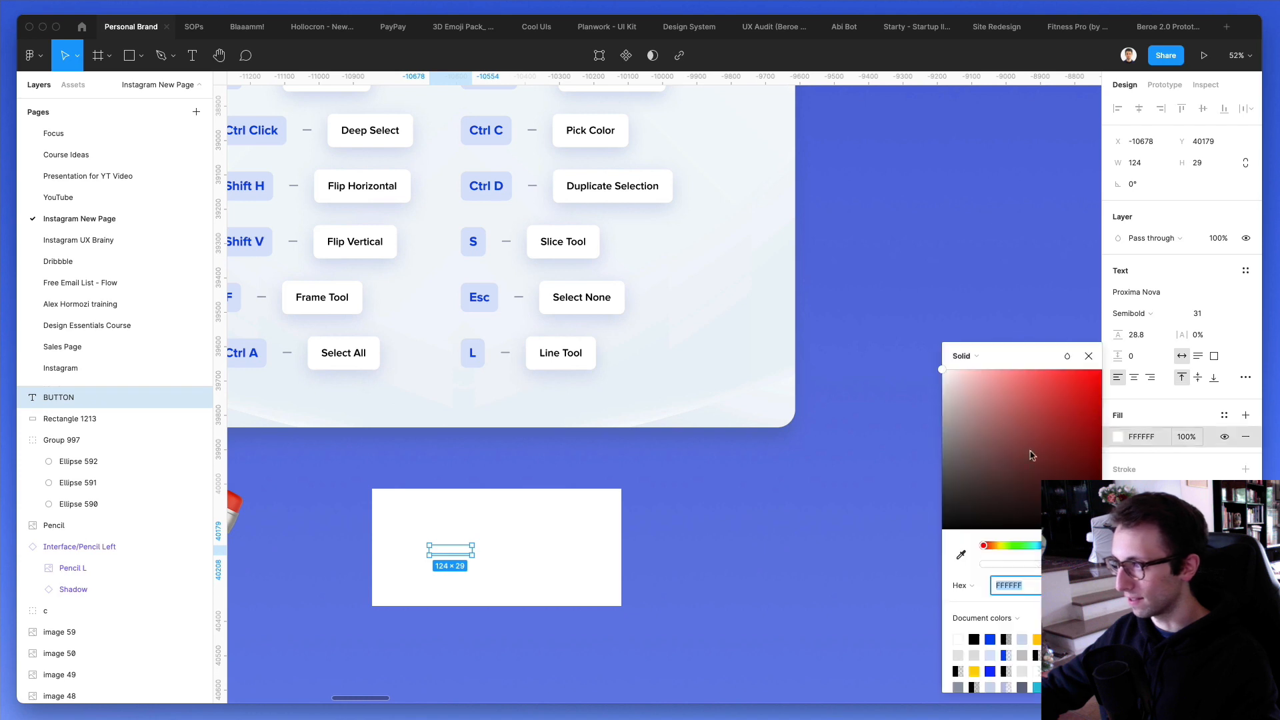
drag(1032, 455, 985, 532)
click(800, 567)
- Enlarge the BUTTON text with the Scale tool to a font size of about 107
key(k)
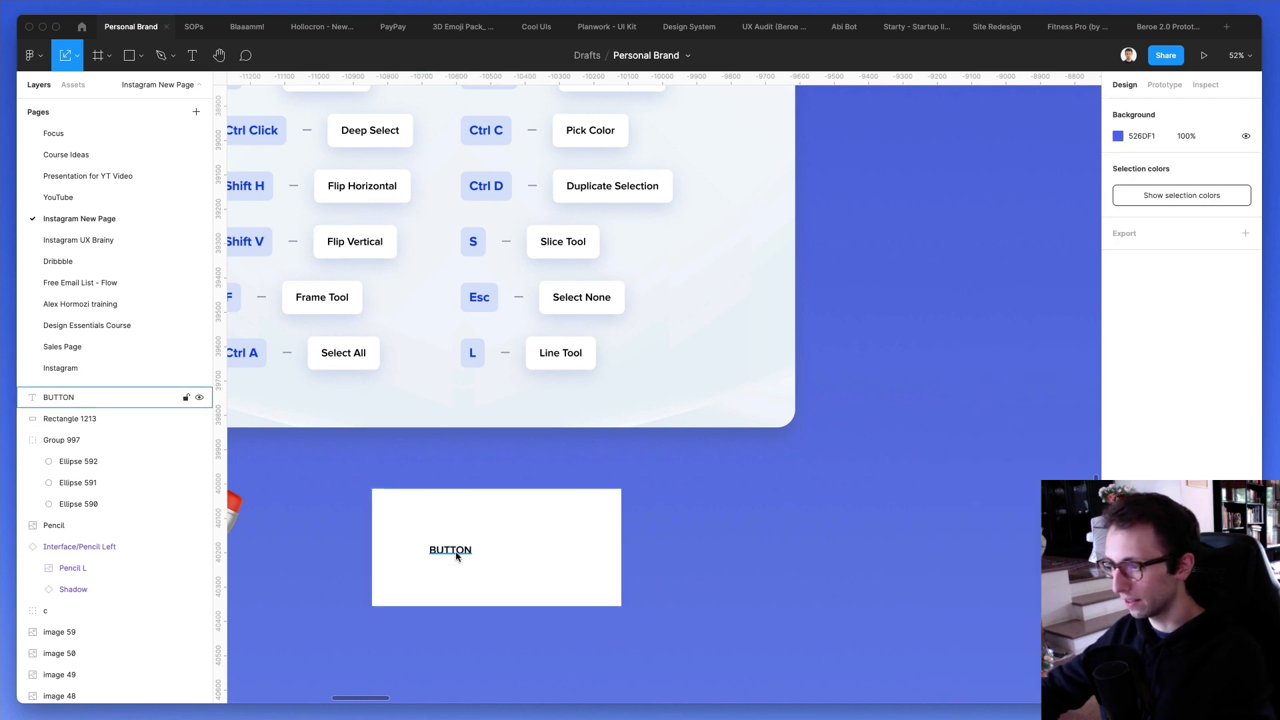
click(456, 553)
drag(472, 546, 520, 551)
- Add auto layout to the BUTTON text and rectangle together, and replace the text with "DFSDJKDKS"
shift+click(569, 519)
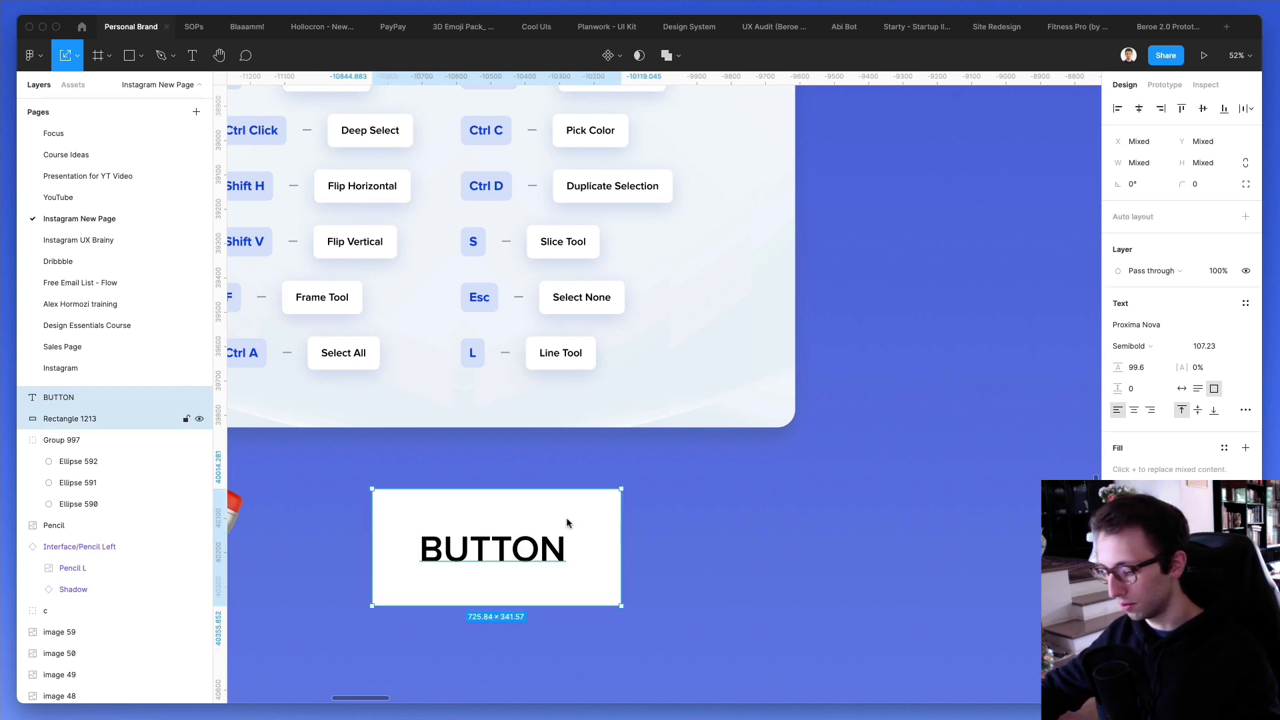
key(shift+a)
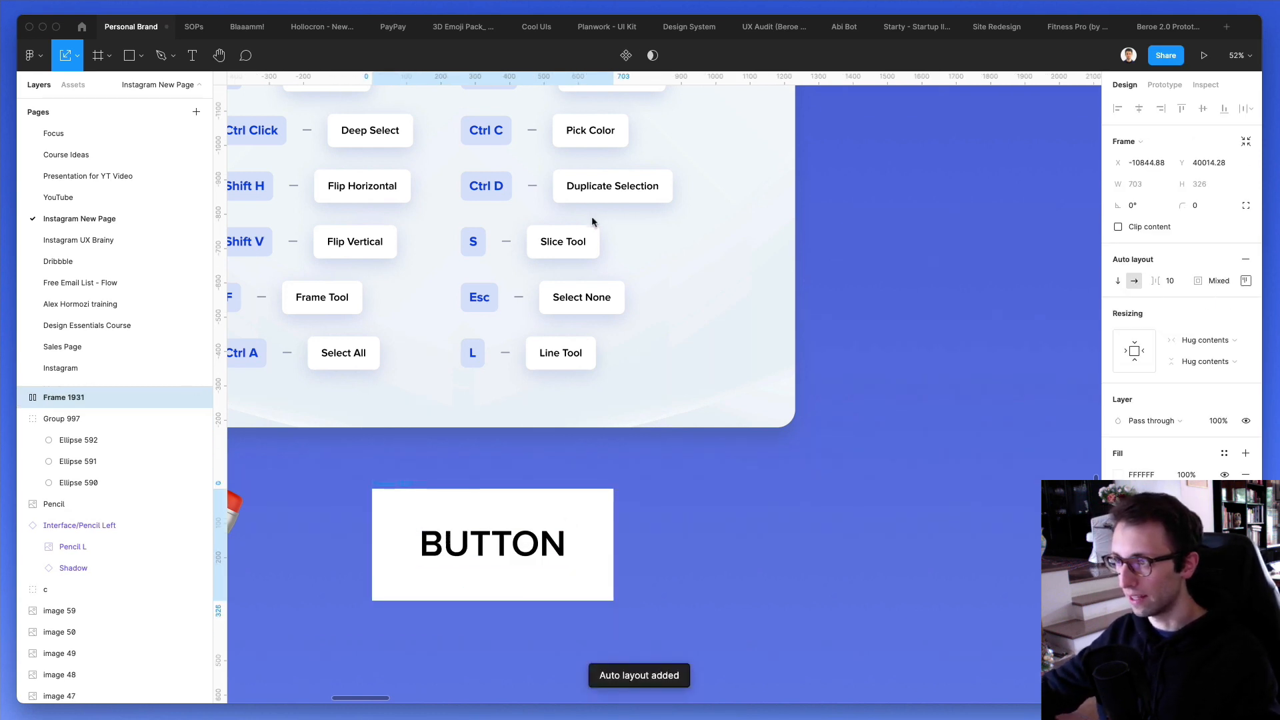
double_click(486, 523)
text(DFSDJKDKS)
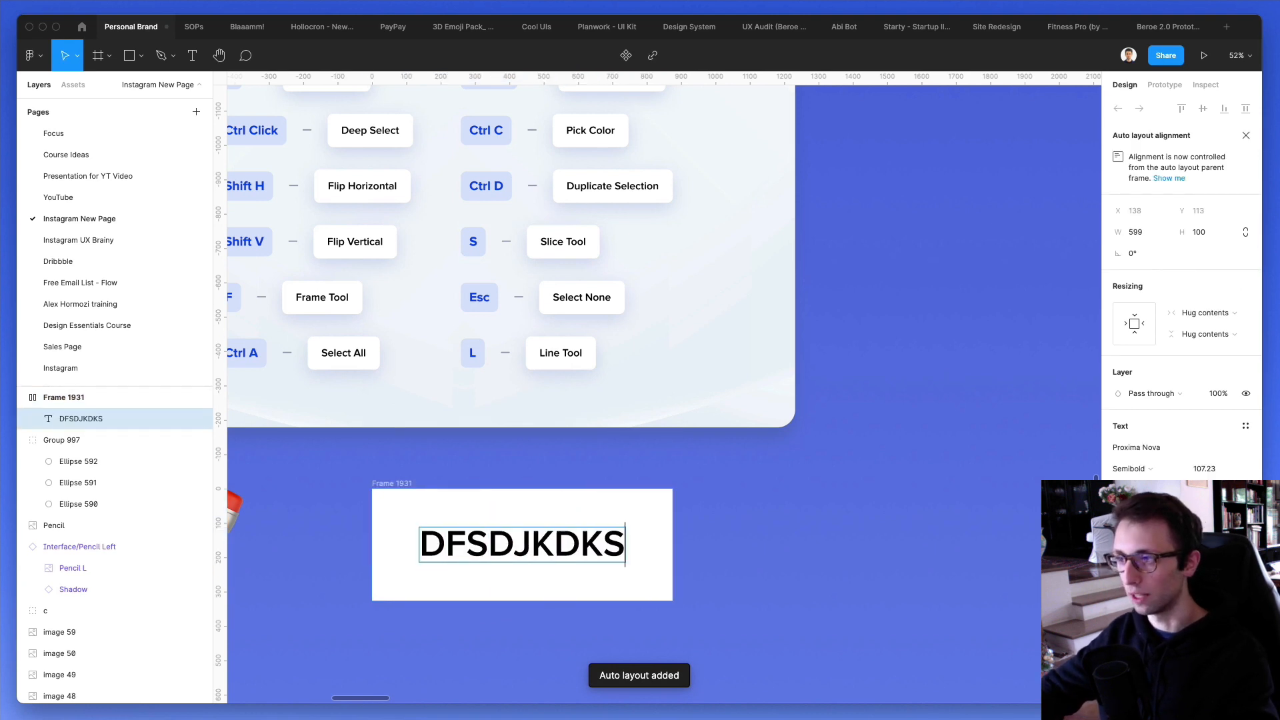
- Delete the white auto layout frame containing the text "DFSDJKDKS" below the card
click(591, 475)
click(392, 485)
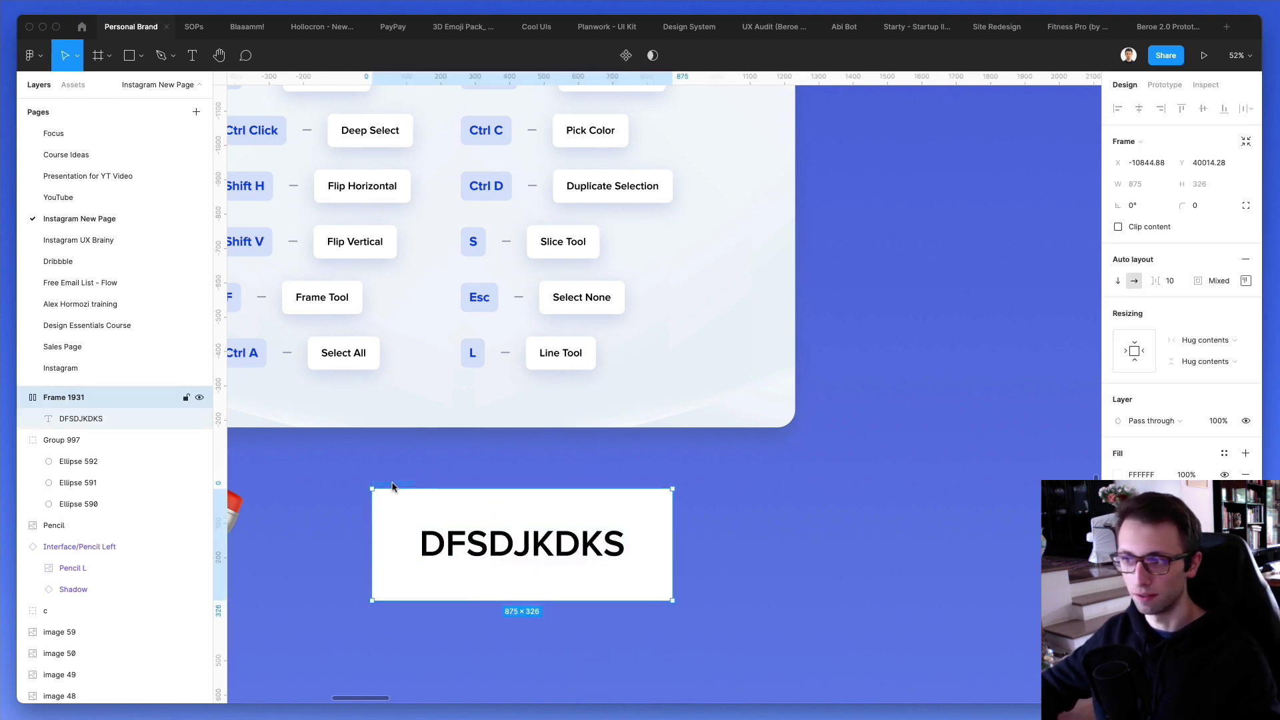
key(Delete)
- Start the color picker over the Pick Color label on the card and cancel it without sampling a color
scroll(394, 487, up, 3)
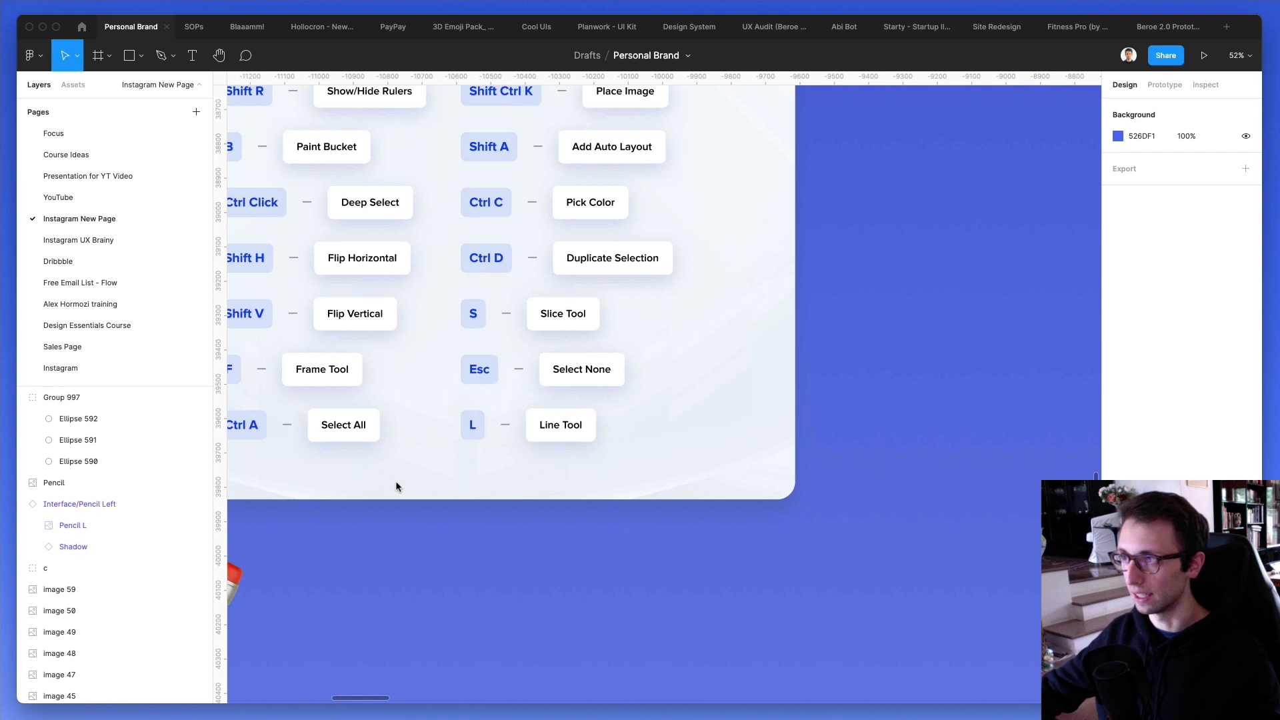
scroll(400, 483, up, 2)
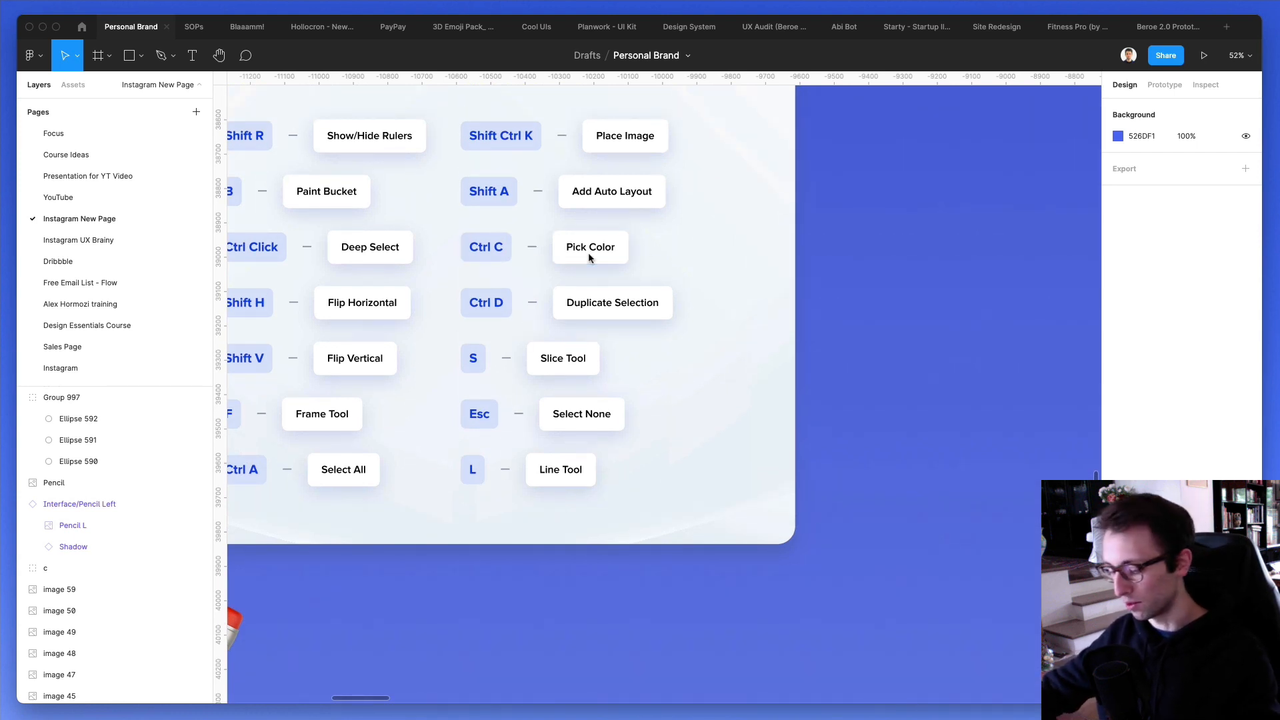
key(ctrl+c)
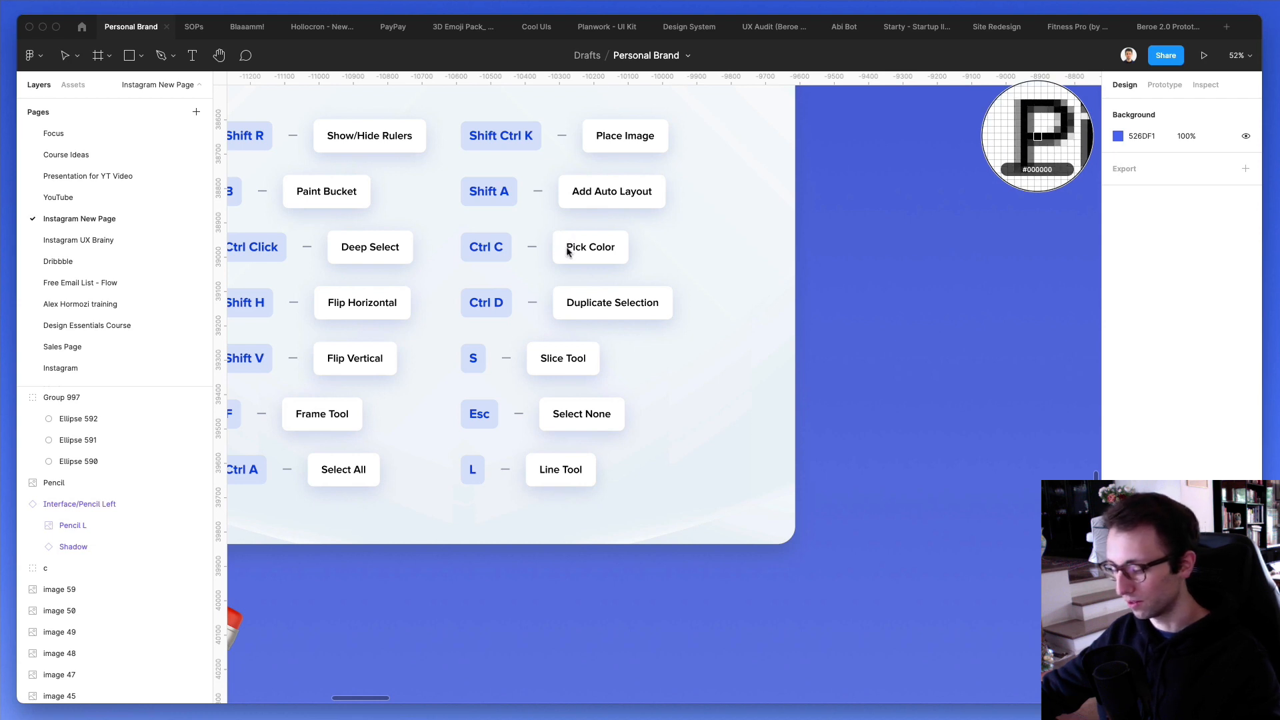
key(Escape)
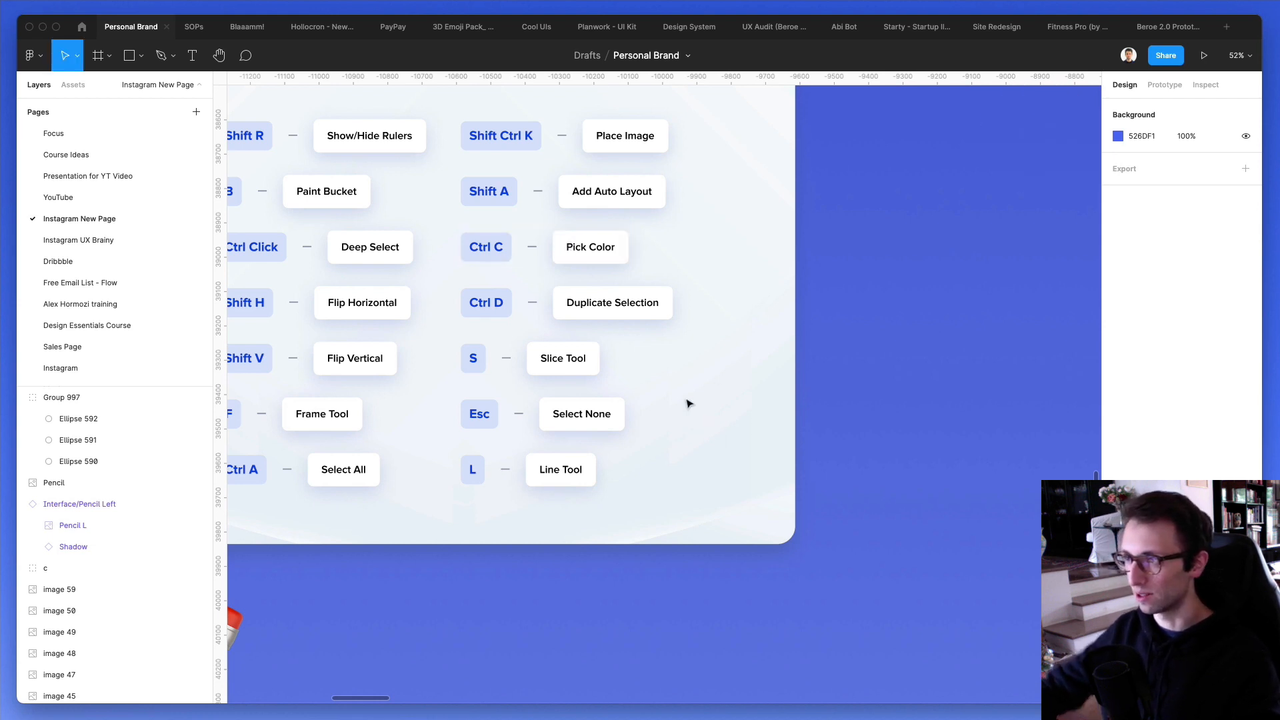
- Duplicate the pencil image below the card and move the copy horizontally about 623 px to the right of the original
scroll(633, 301, down, 1)
scroll(619, 303, left, 2)
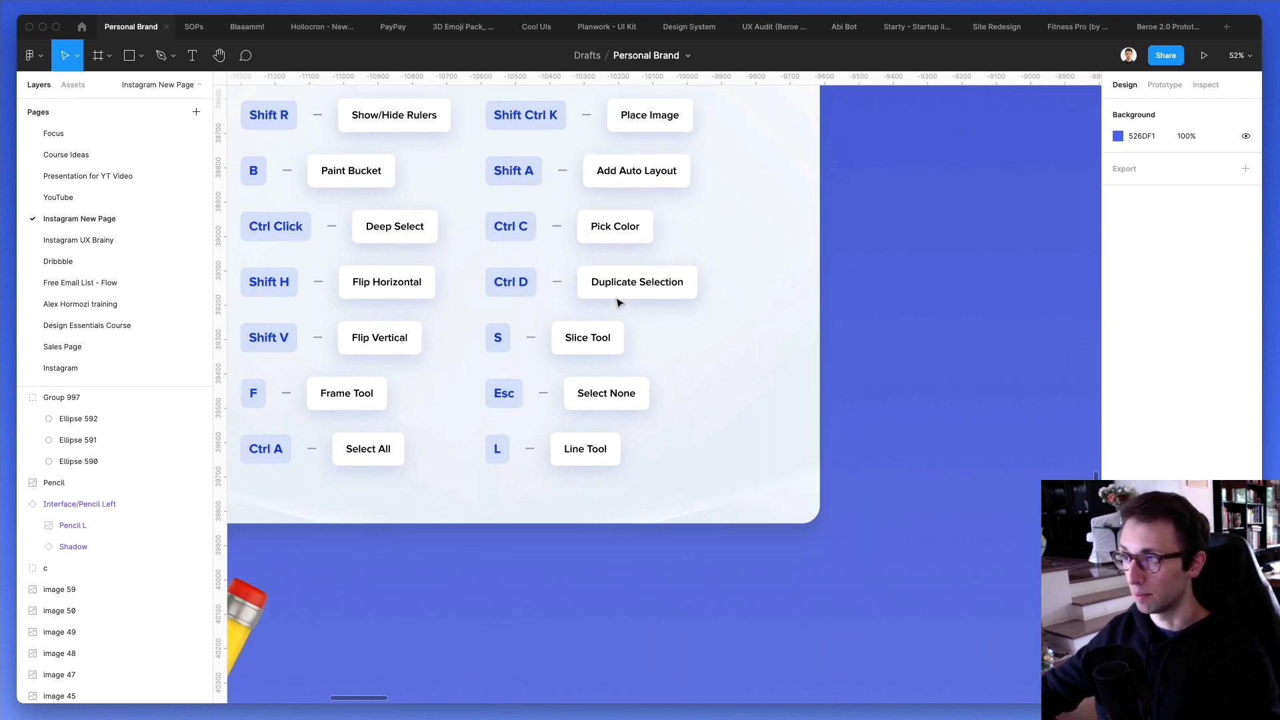
scroll(619, 304, down, 6)
scroll(619, 304, left, 6)
click(442, 432)
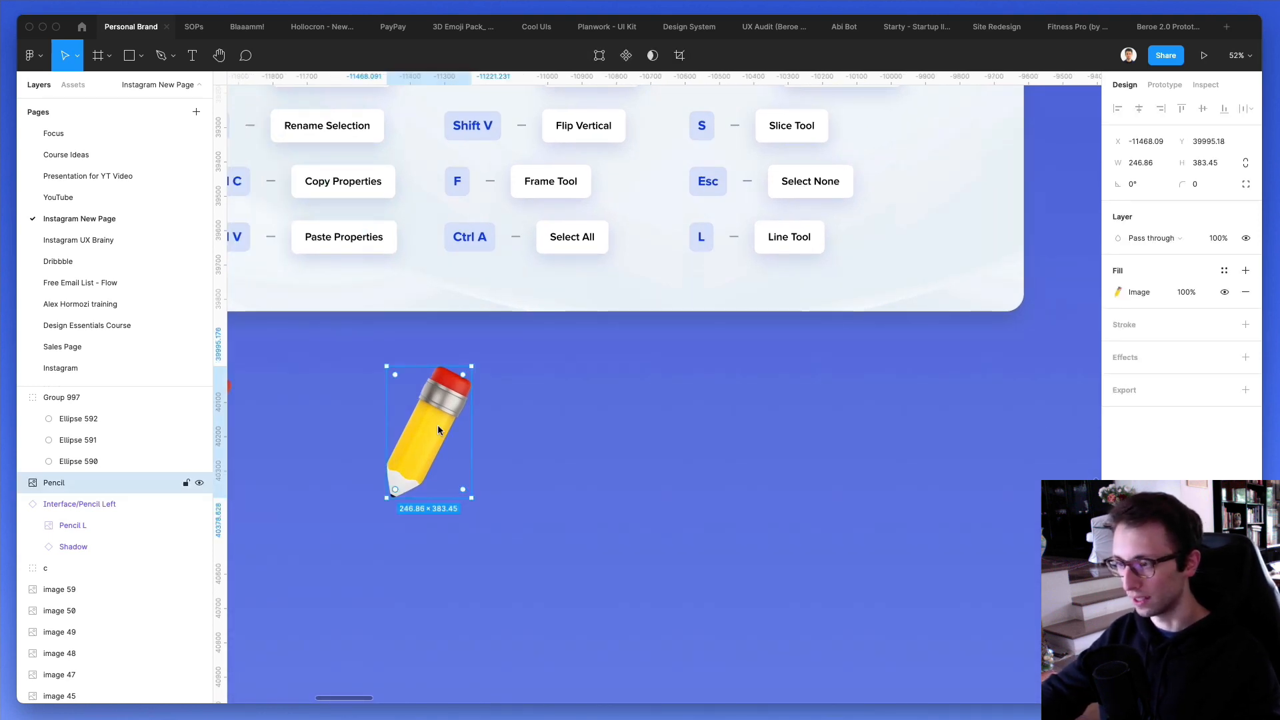
key(super+d)
drag(438, 426, 654, 432)
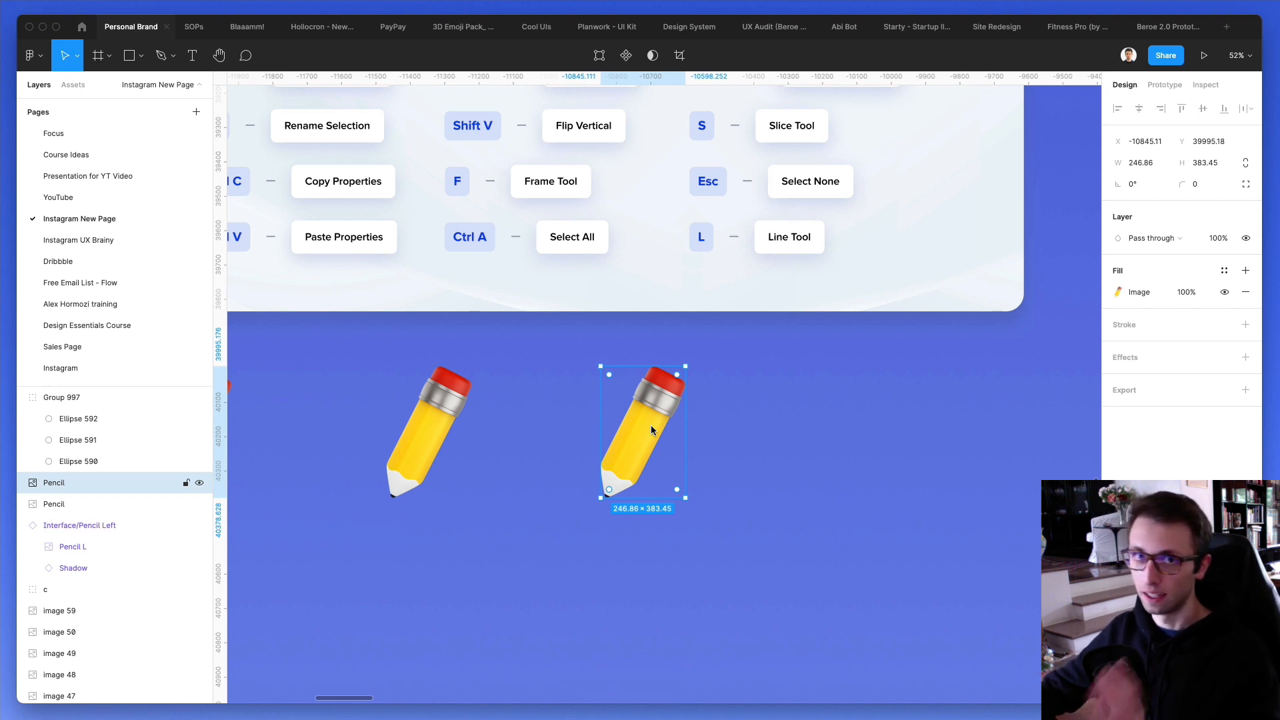
- Draw a slice about 353 × 276 beside the Slice Tool label on the card and remove it
scroll(653, 430, up, 4)
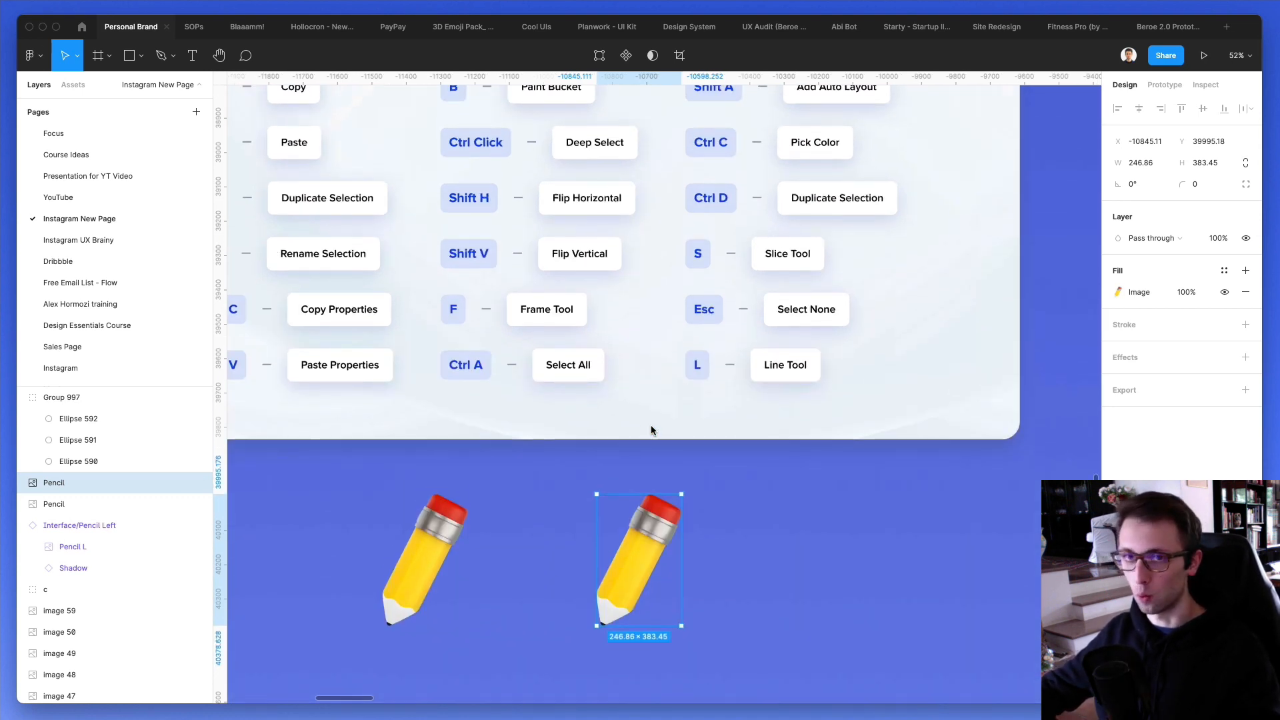
scroll(651, 429, up, 4)
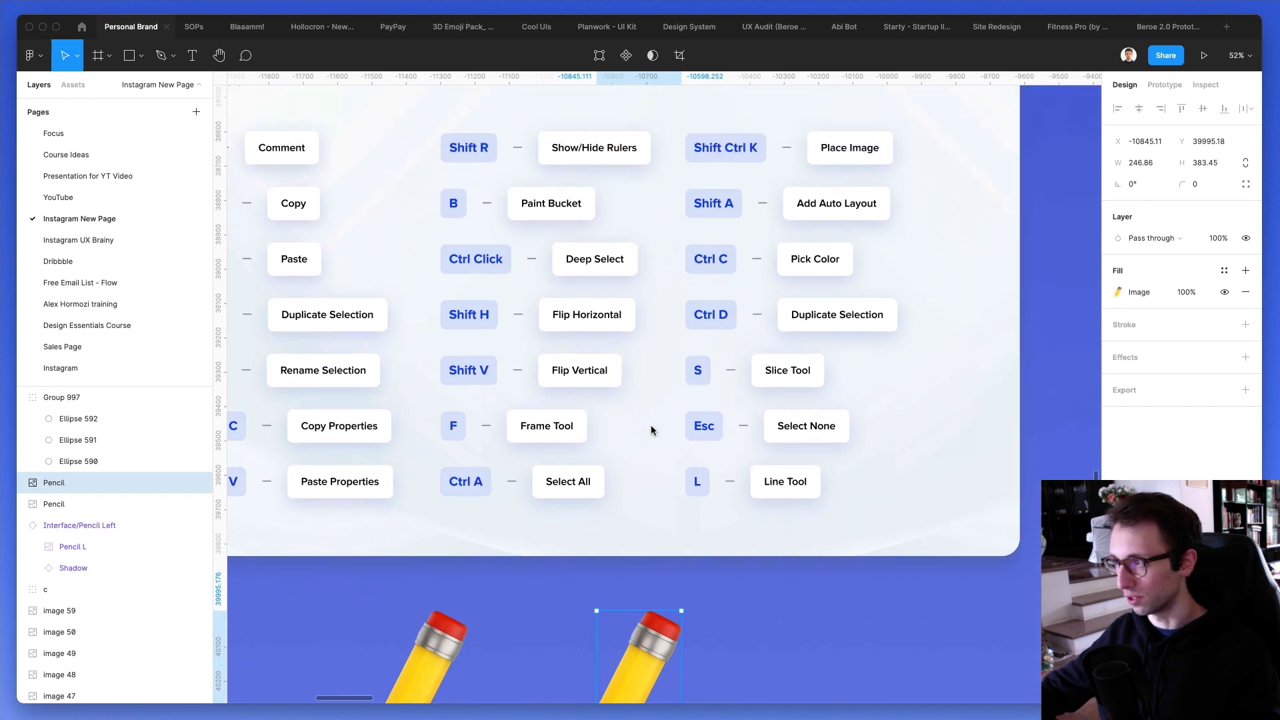
scroll(652, 427, right, 3)
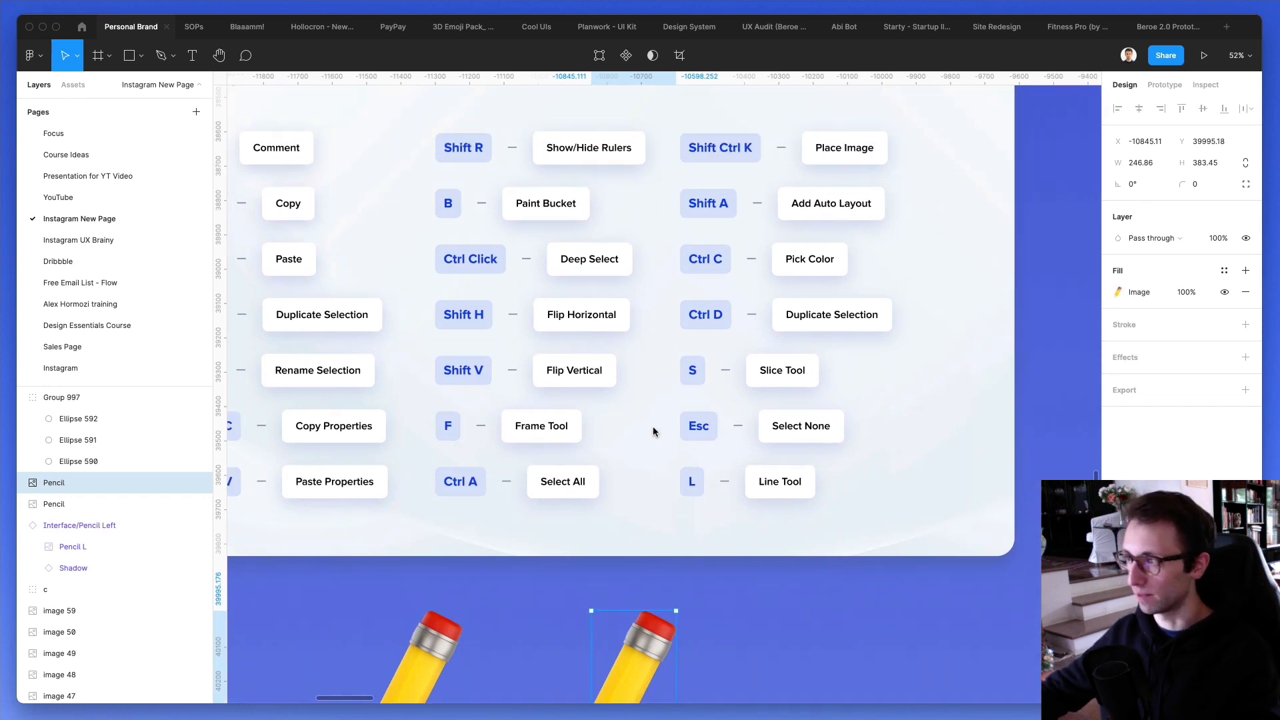
click(856, 370)
key(s)
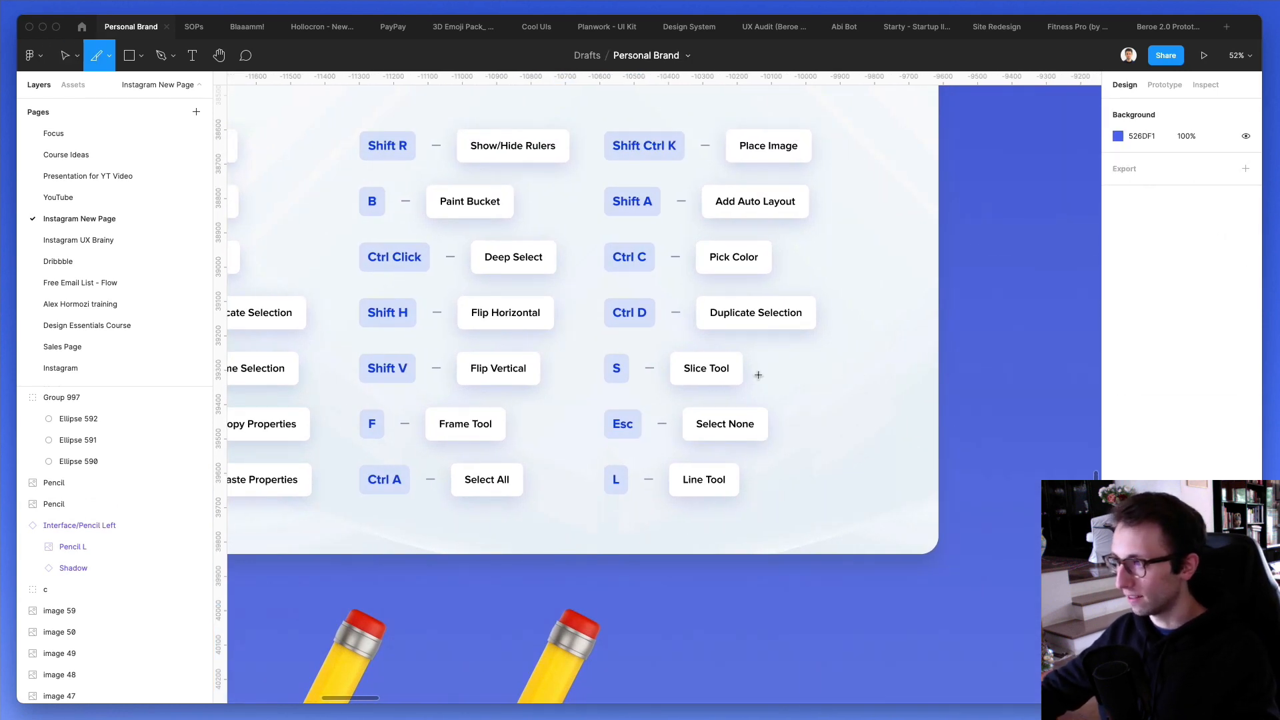
drag(755, 353, 848, 435)
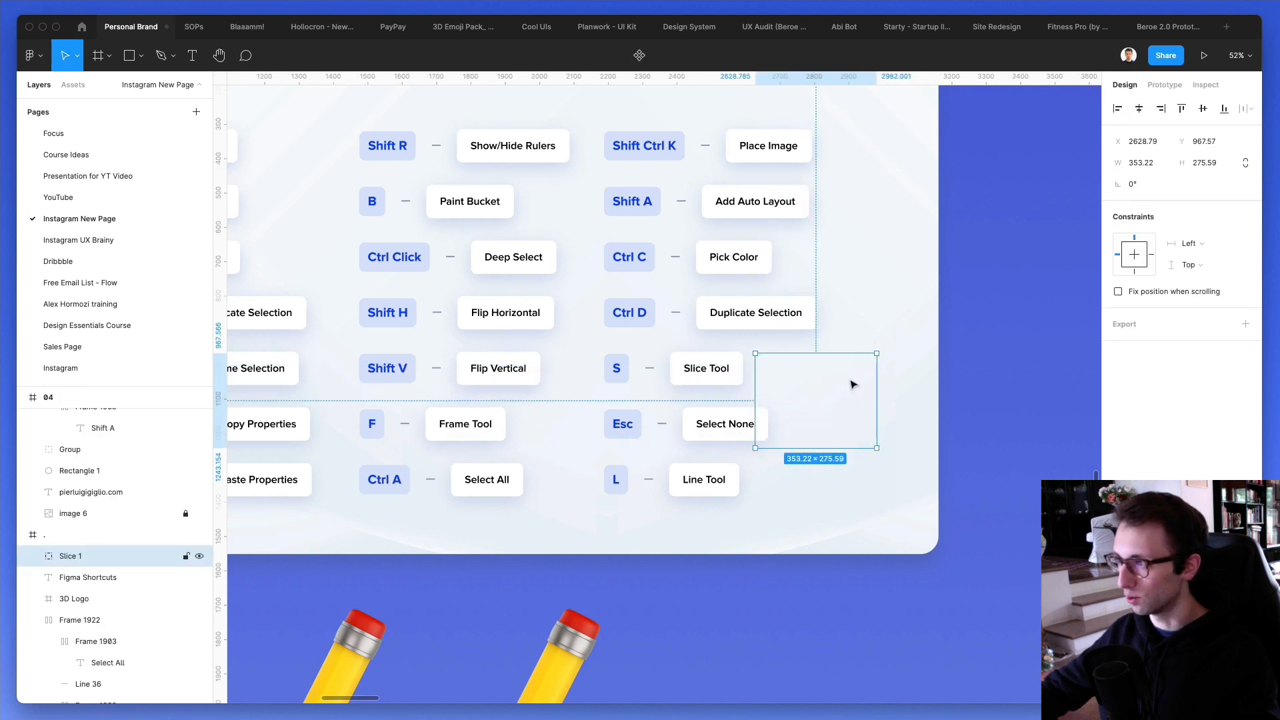
key(Escape)
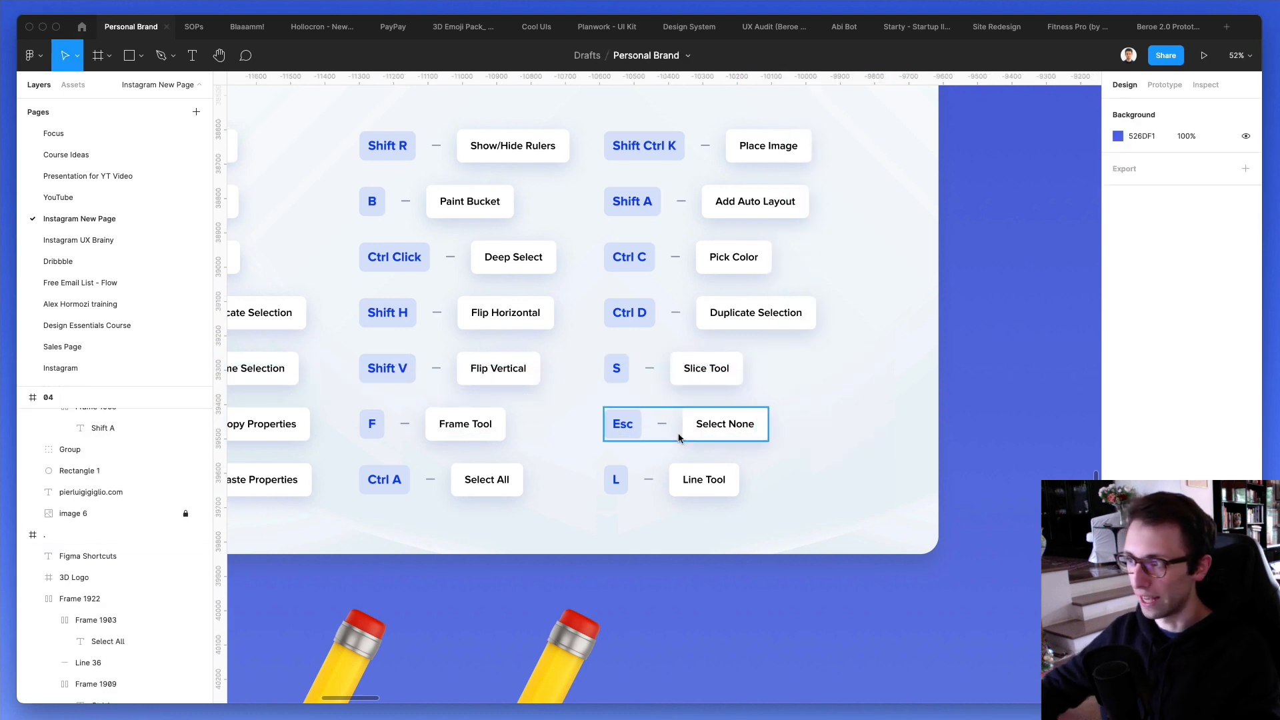
- Select the Esc – Select None row on the card and clear the selection
scroll(687, 428, down, 1)
click(702, 409)
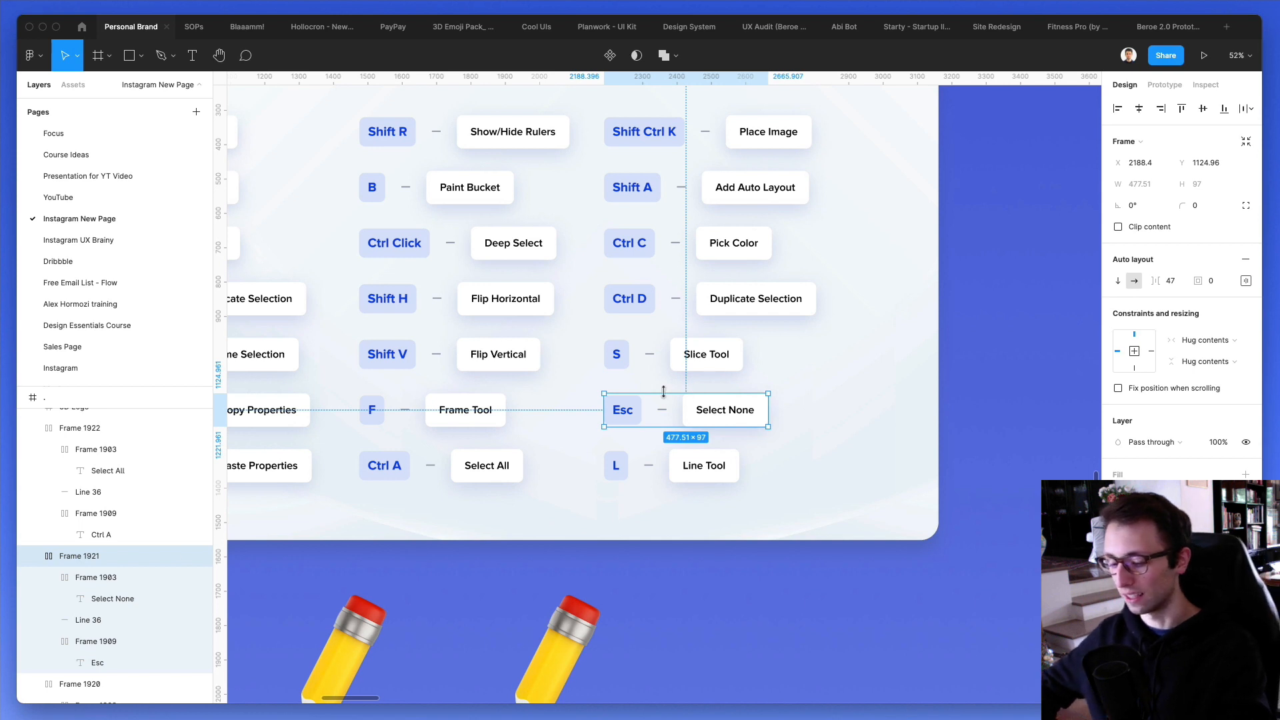
key(Escape)
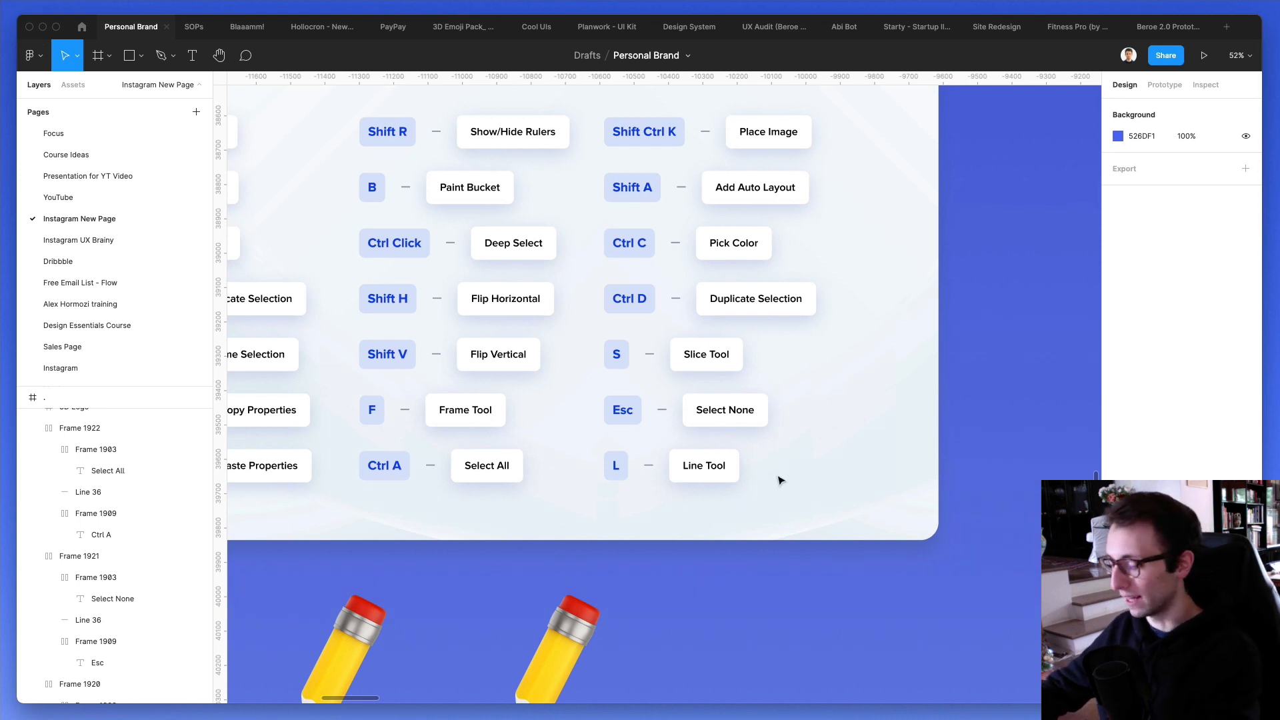
- Draw a diagonal line about 471 long beside the Line Tool label and set its stroke weight to 4
key(l)
drag(774, 487, 887, 371)
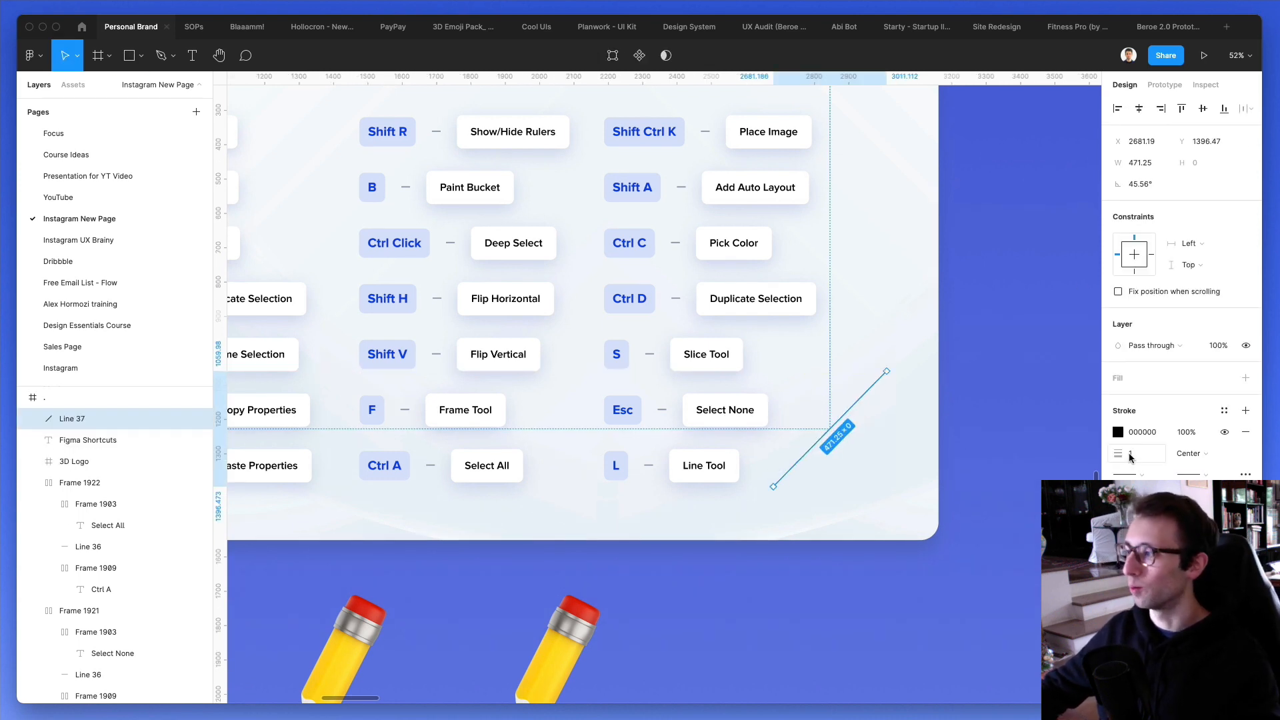
click(1130, 454)
text(4)
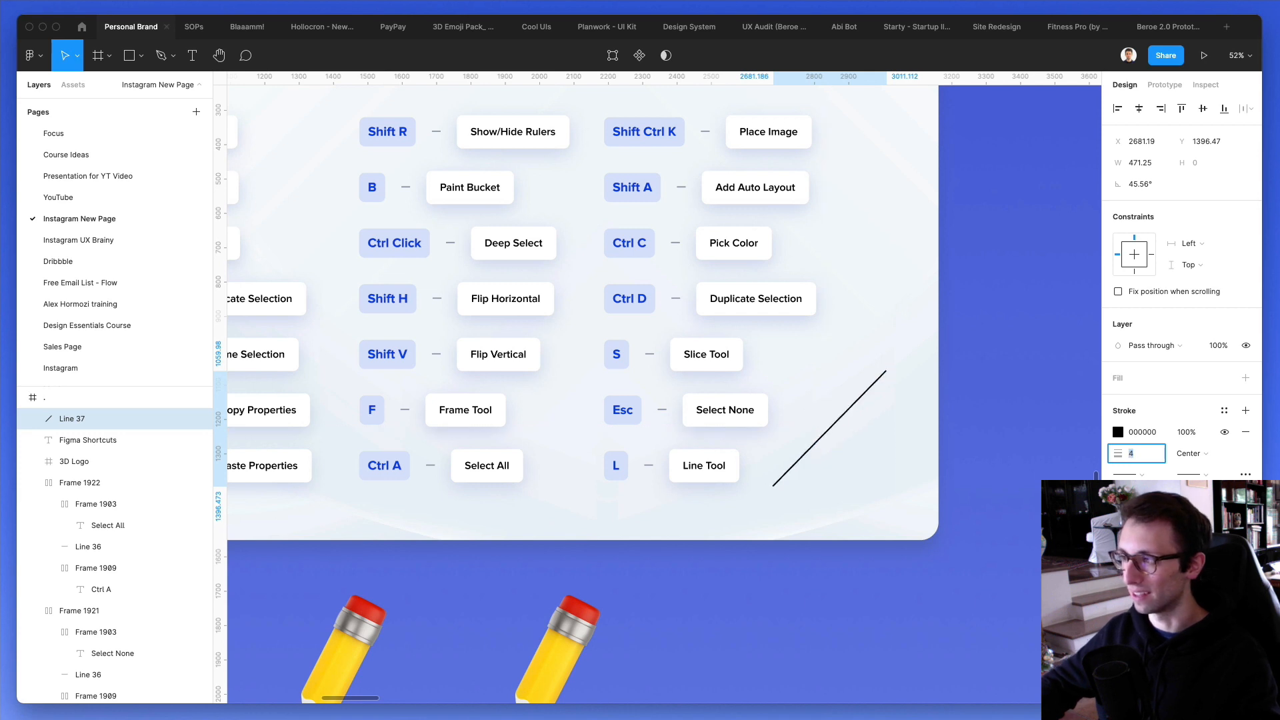
key(Return)
- Delete the diagonal line beside the Line Tool label
click(909, 458)
click(852, 400)
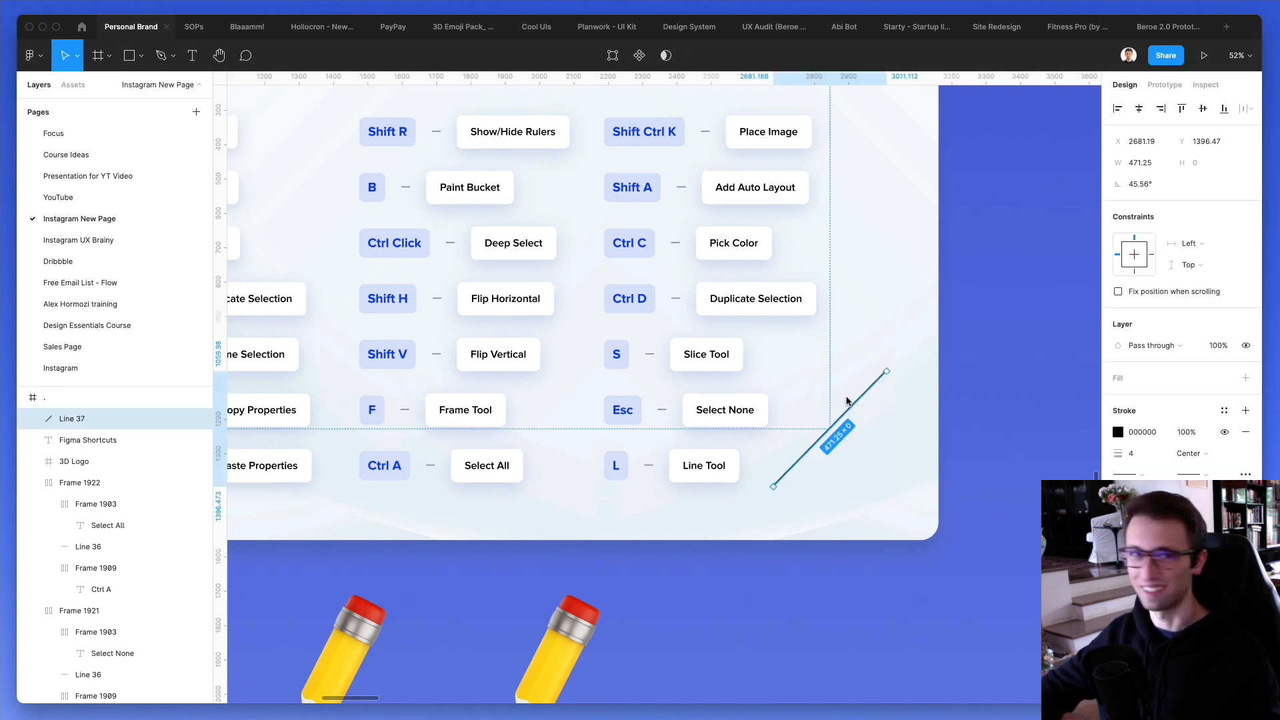
key(Delete)
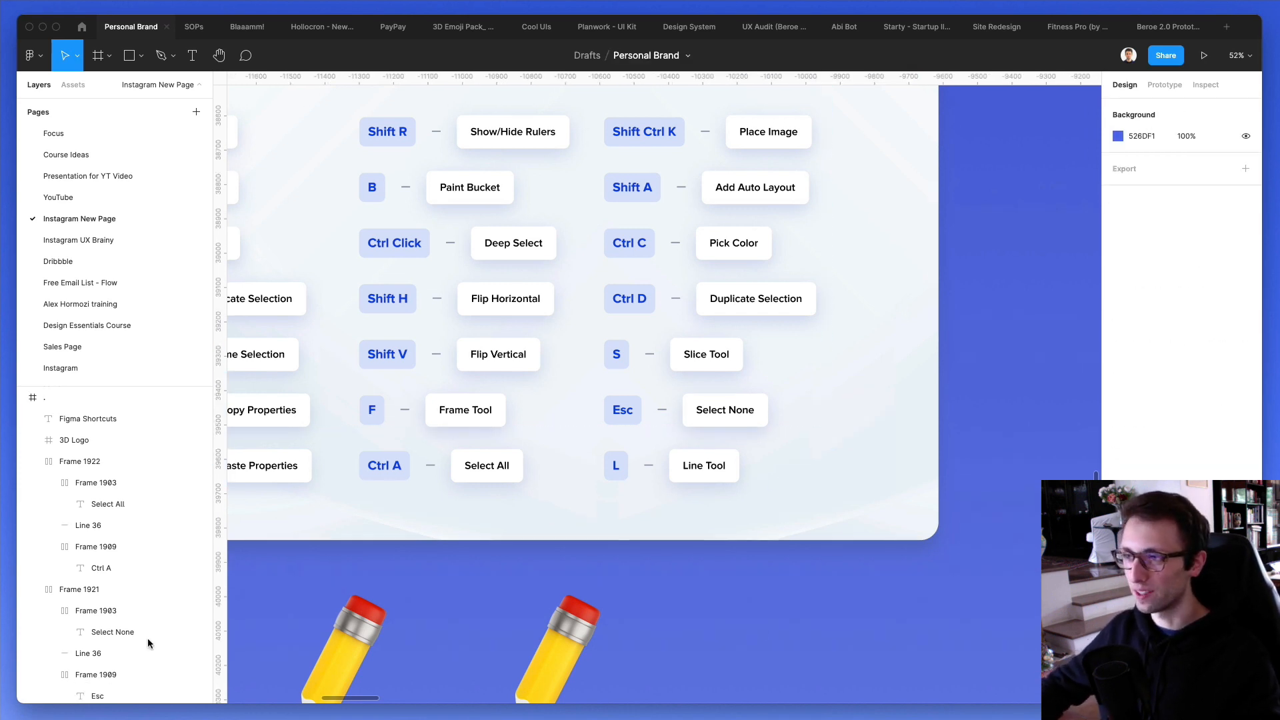
- Hide the interface and delete the three pencil images below the Figma Shortcuts card
key(shift+1)
key(super+backslash)
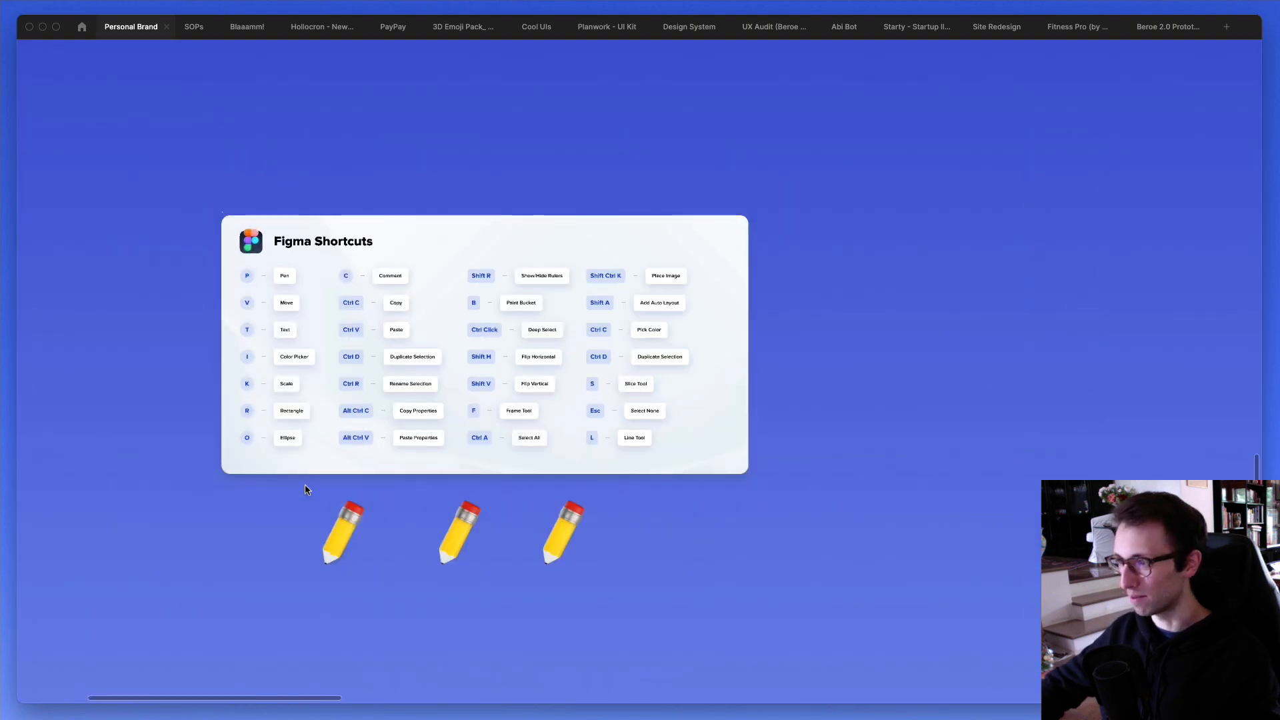
scroll(190, 304, up, 5)
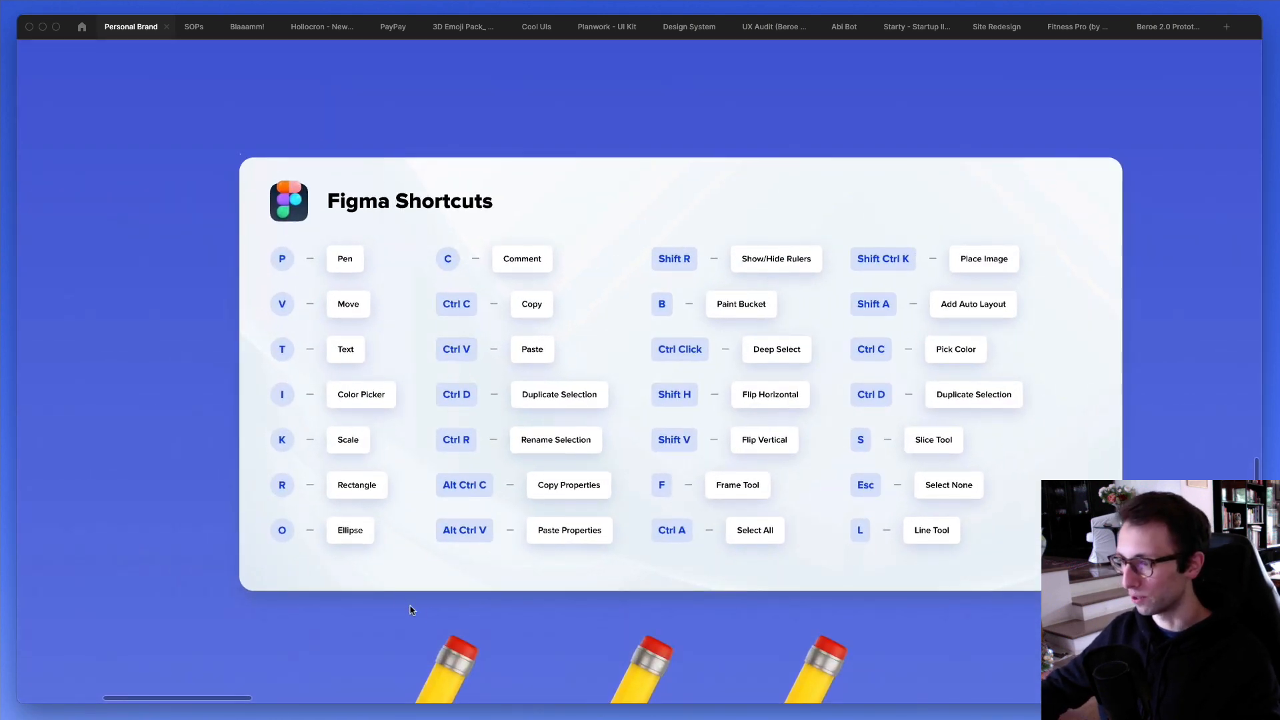
drag(400, 604, 905, 691)
key(Delete)
scroll(483, 309, up, 3)
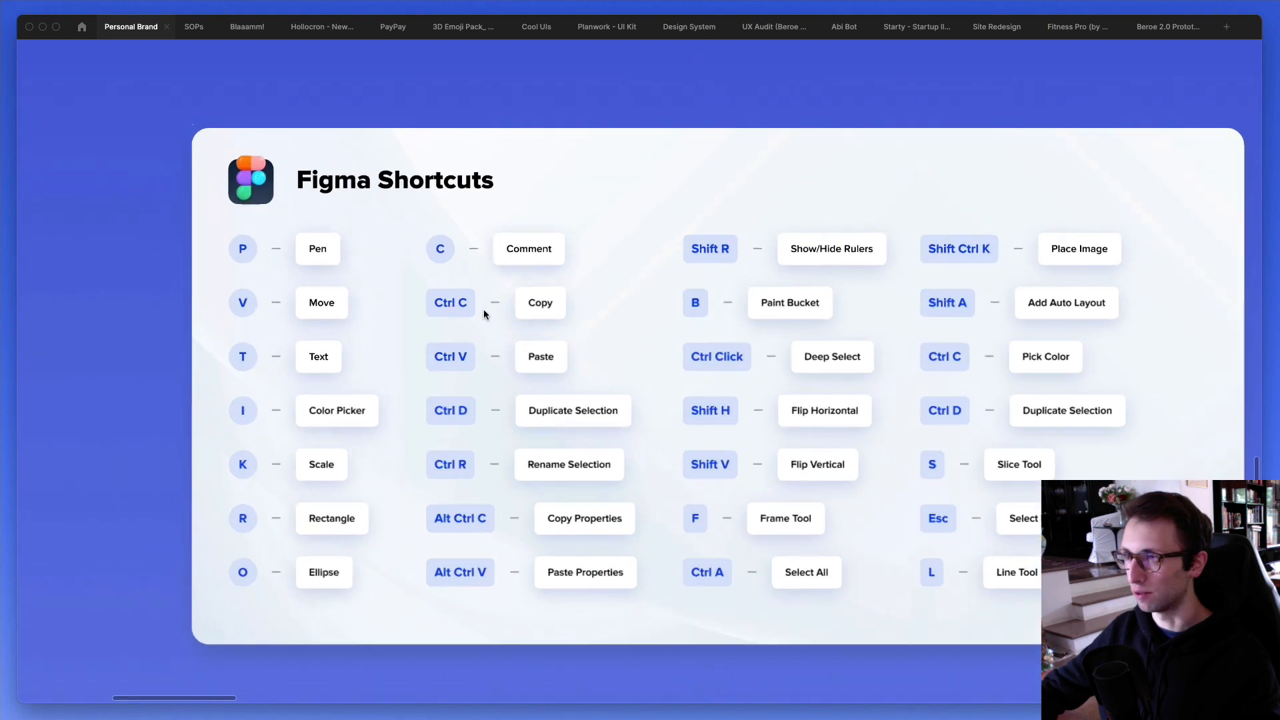
scroll(486, 315, down, 1)
scroll(486, 315, left, 1)
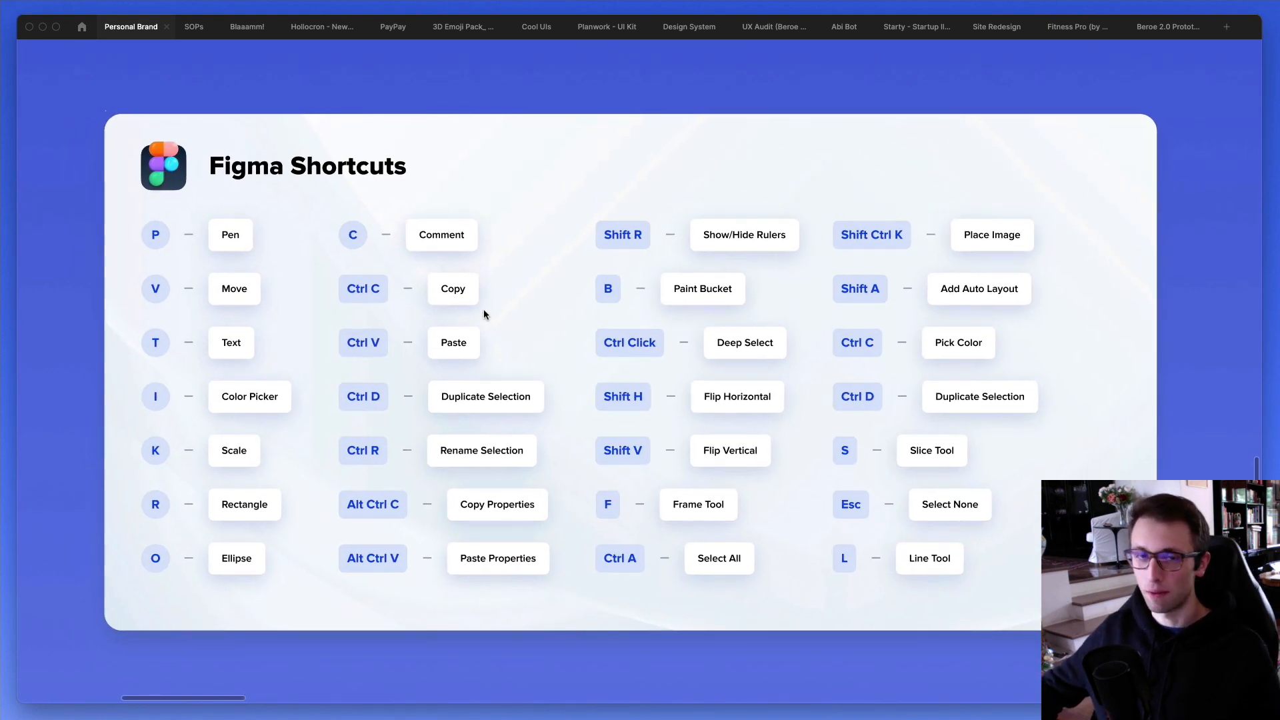